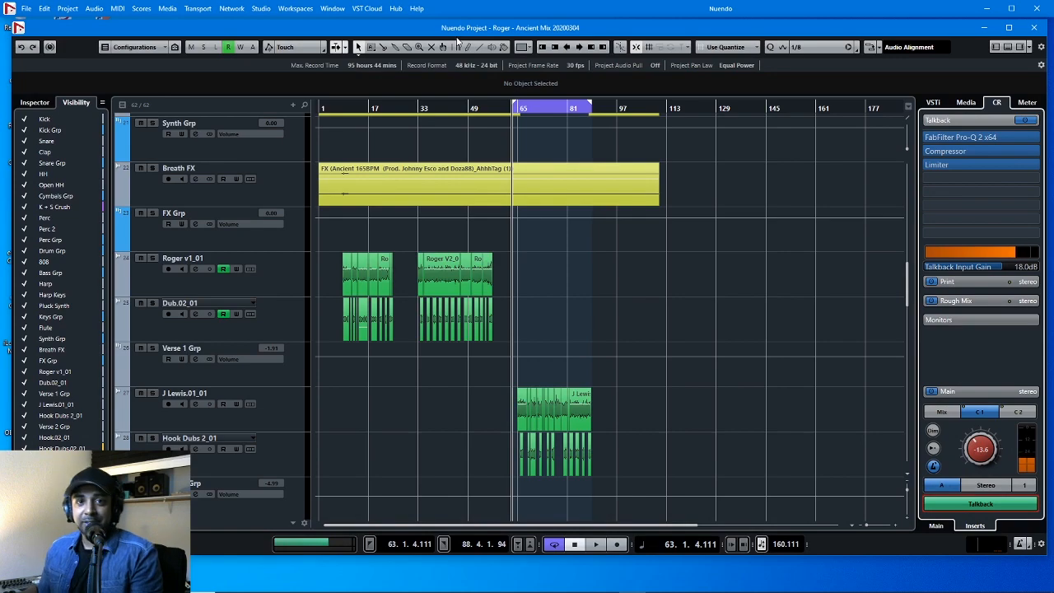
pyautogui.press('F3')
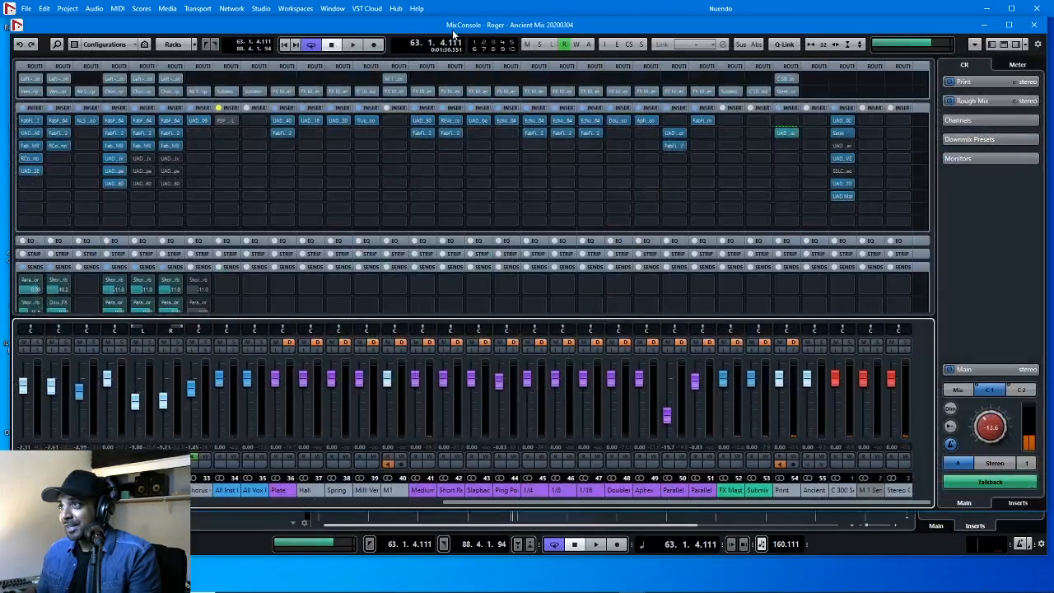
pyautogui.press('F3')
pyautogui.click(332, 9)
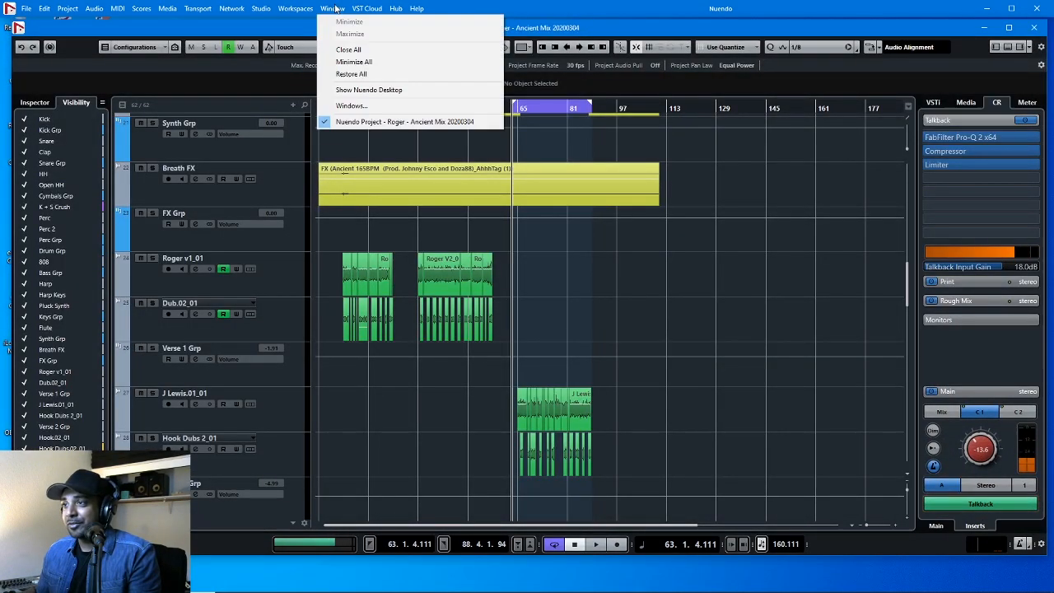
pyautogui.click(336, 8)
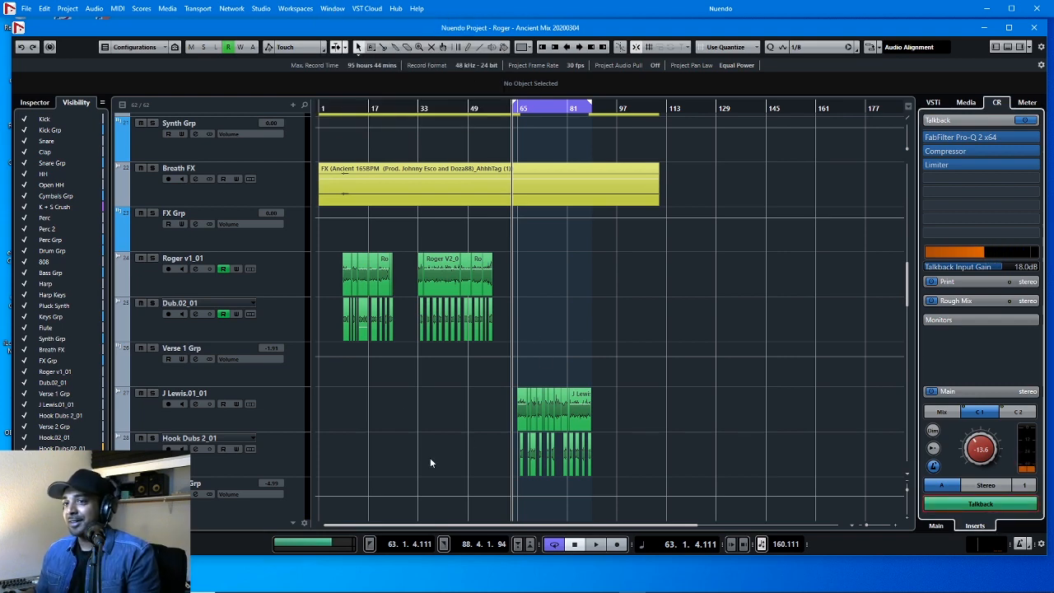
# Step: Show the Transport Panel and shorten the project window so the floating panel can sit below it
pyautogui.click(199, 8)
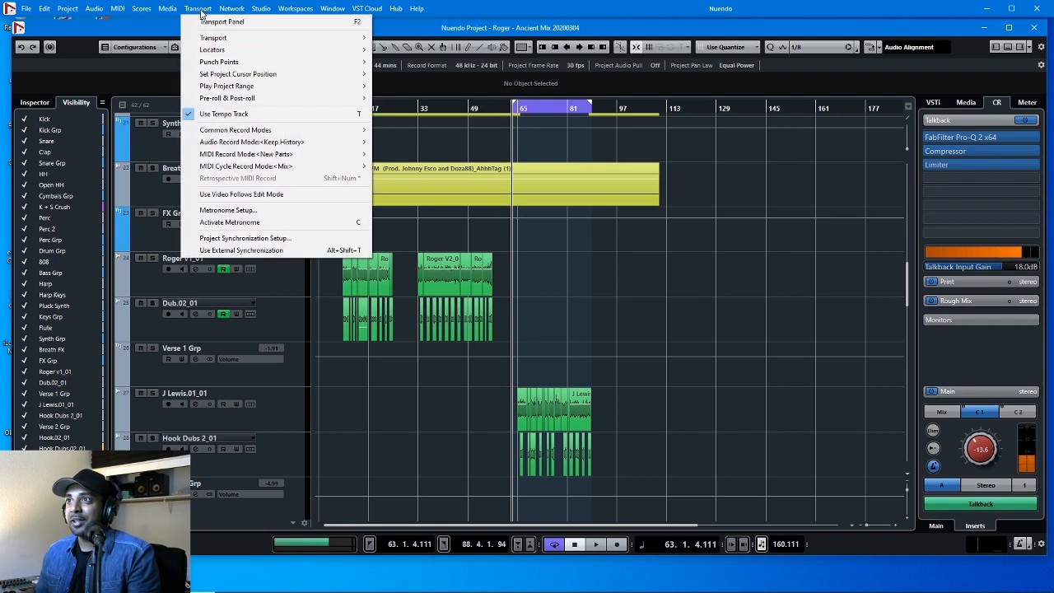
pyautogui.click(204, 22)
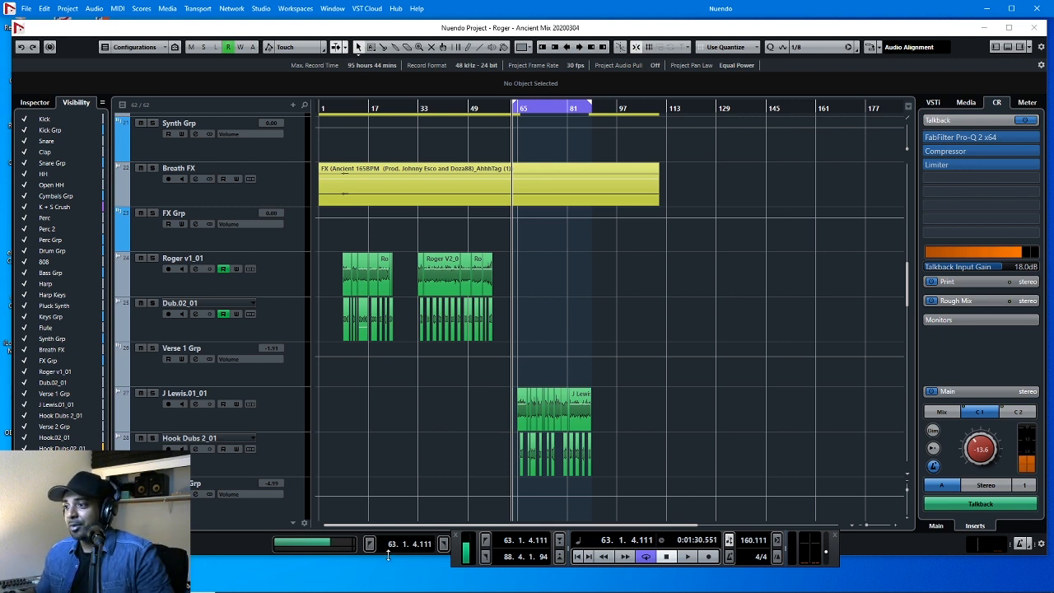
pyautogui.moveTo(388, 555); pyautogui.dragTo(390, 526)
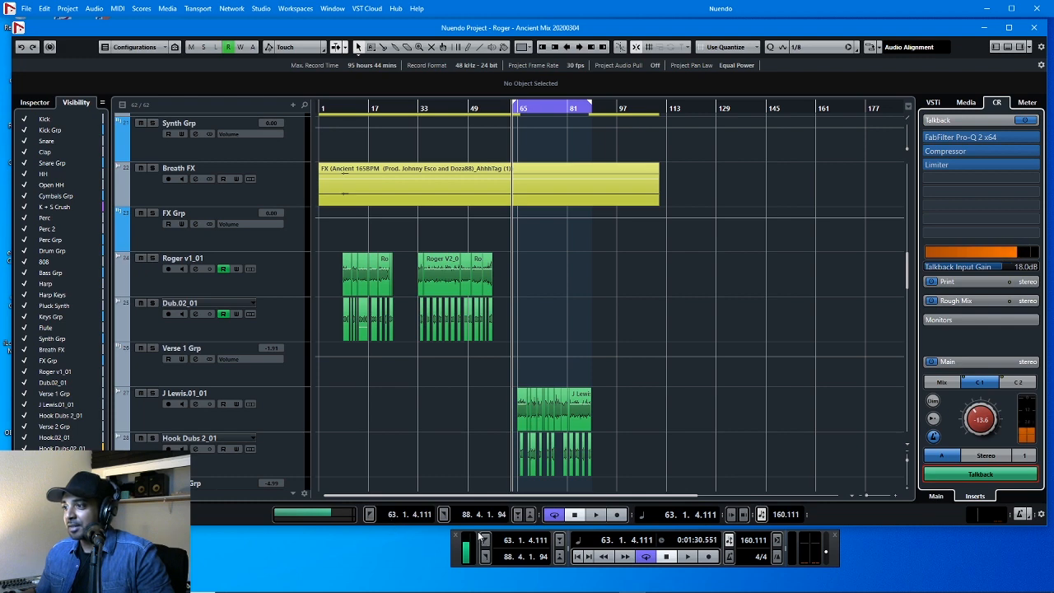
pyautogui.moveTo(481, 537); pyautogui.dragTo(668, 535)
# Step: Check the audio input connections and open the UAD Fairchild 670 insert of the C 300 Send channel from the mixer
pyautogui.press('F4')
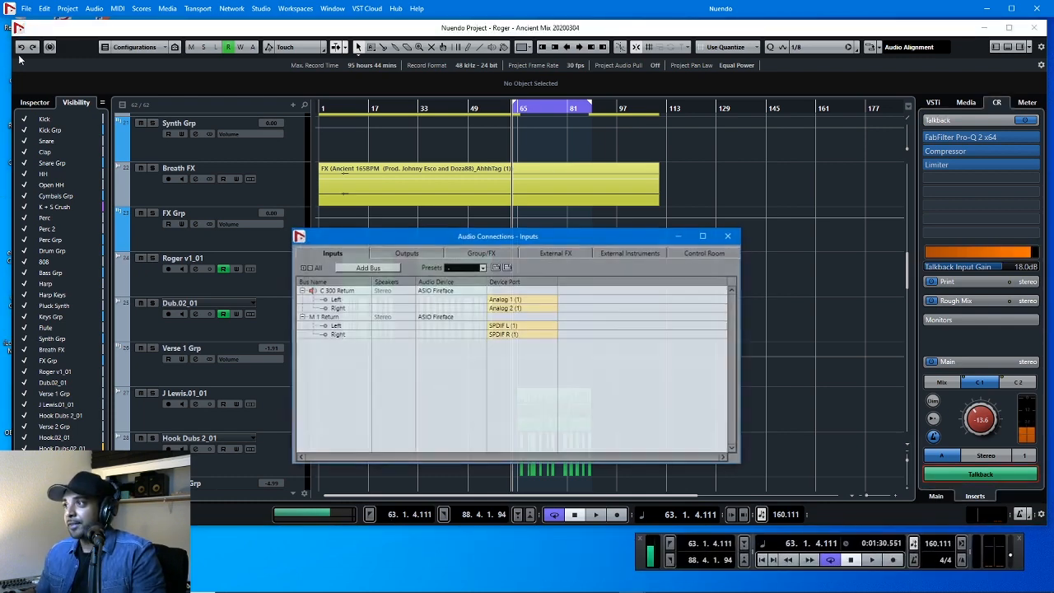
pyautogui.press('F4')
pyautogui.press('F3')
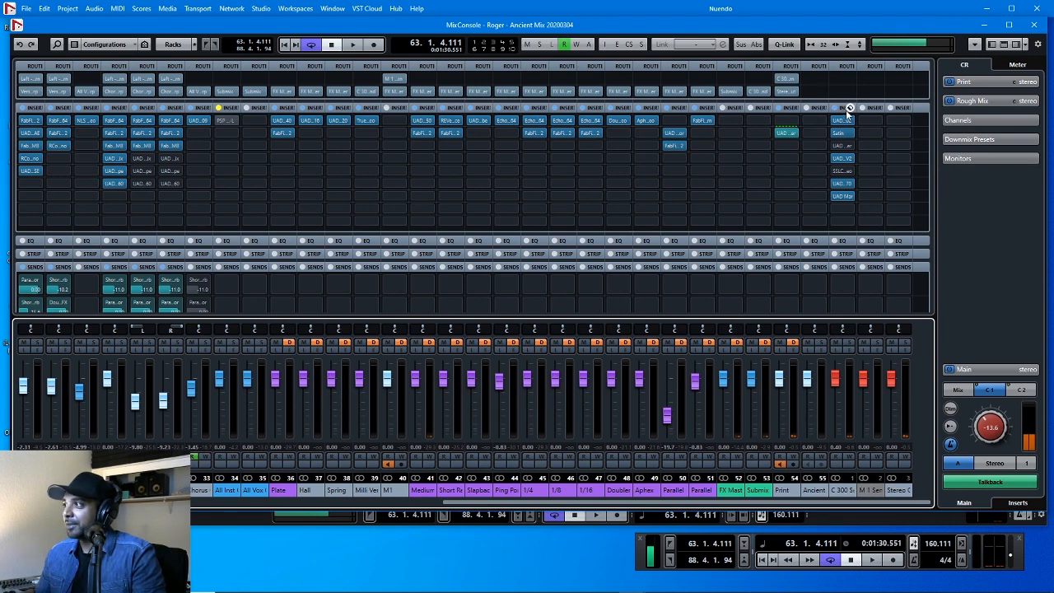
pyautogui.click(843, 186)
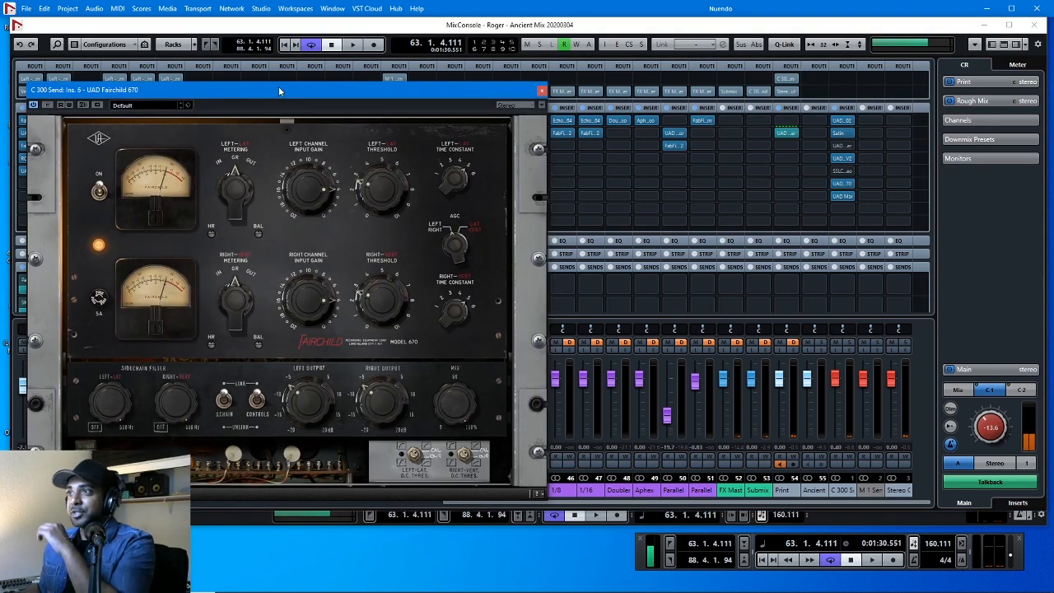
pyautogui.moveTo(278, 86); pyautogui.dragTo(419, 70)
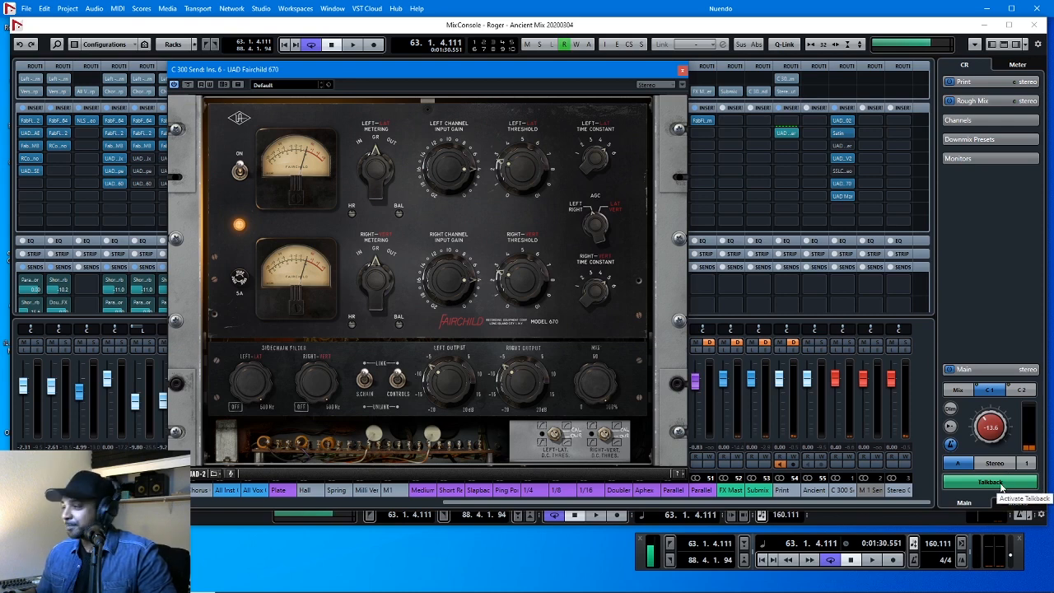
# Step: Audition the mix with the Fairchild 670 open, stop playback with Talkback active, and close the plug-in
pyautogui.press('space')
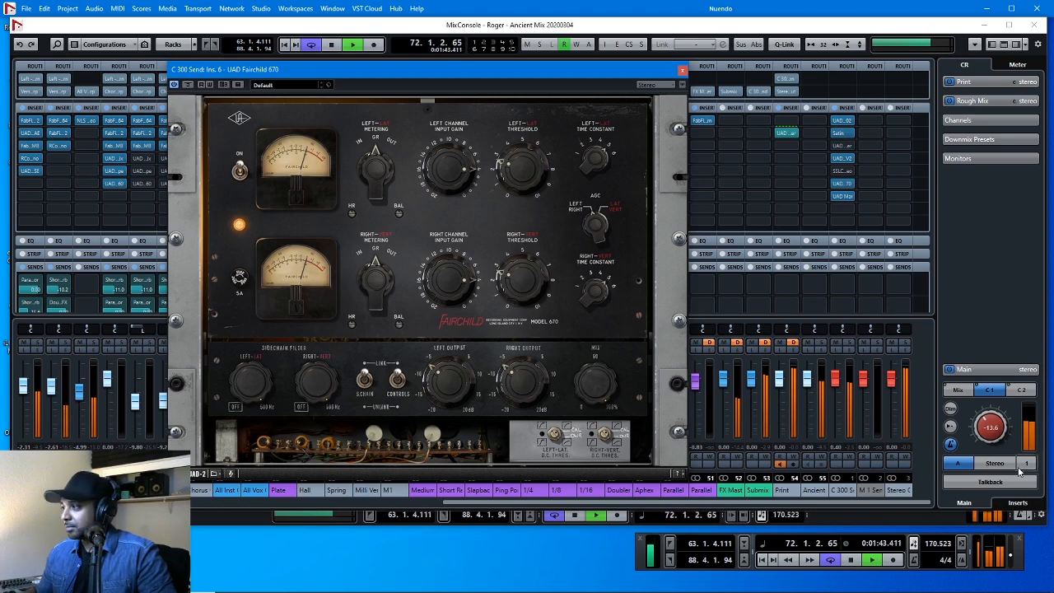
pyautogui.press('space')
pyautogui.click(1000, 484)
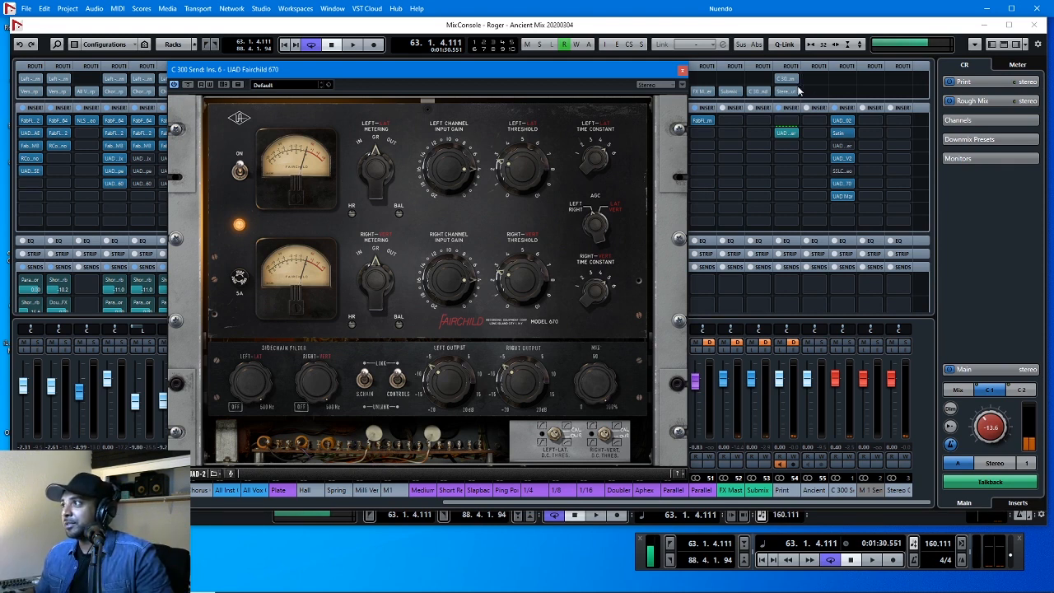
pyautogui.click(682, 73)
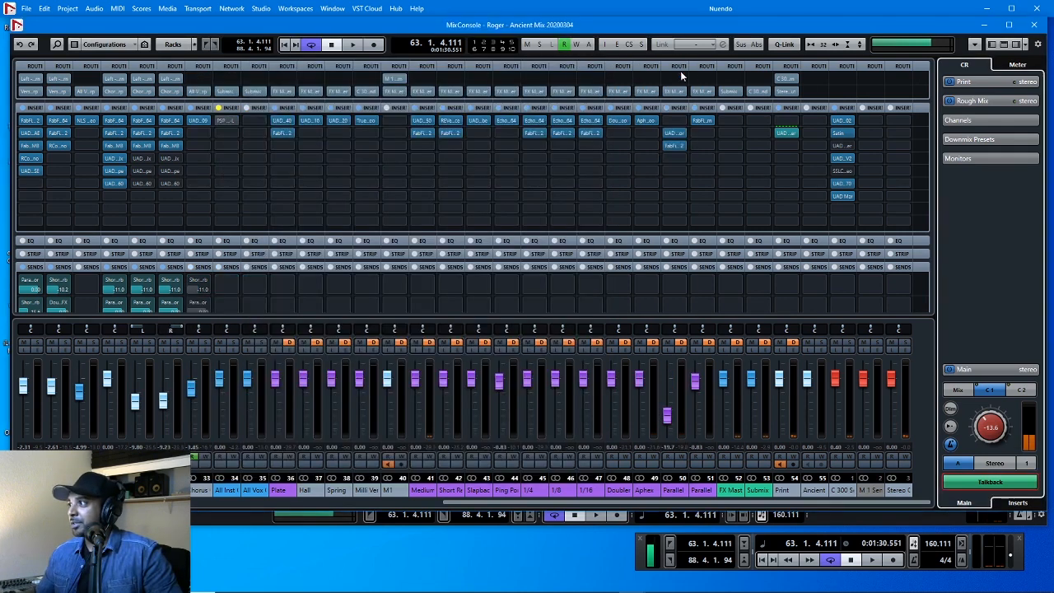
# Step: Open the UAD Manley Variable Mu insert on C 300 Send and compare the playing mix with it bypassed and active
pyautogui.click(842, 197)
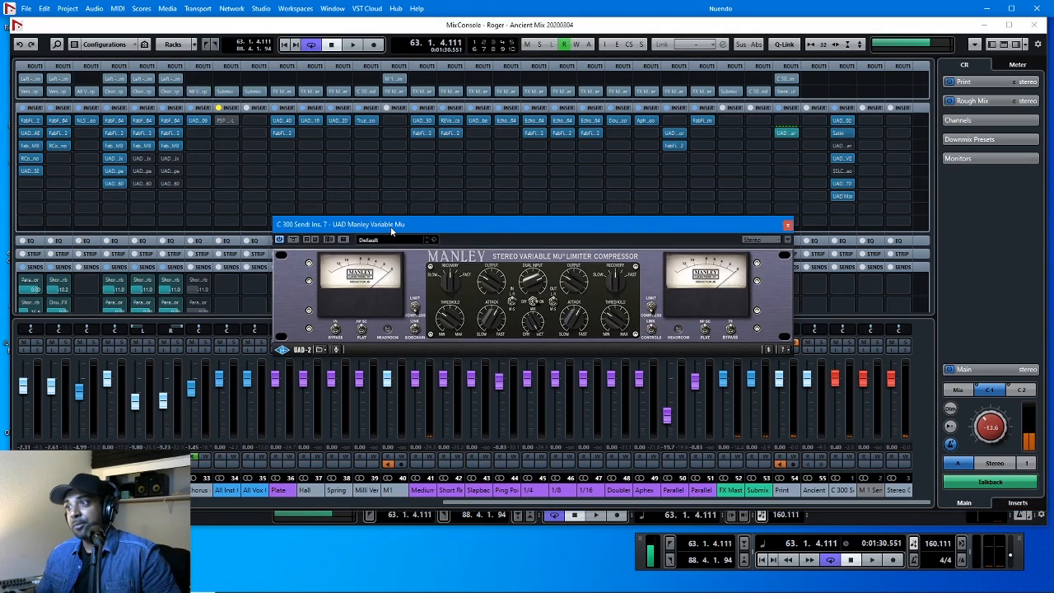
pyautogui.moveTo(388, 226); pyautogui.dragTo(360, 200)
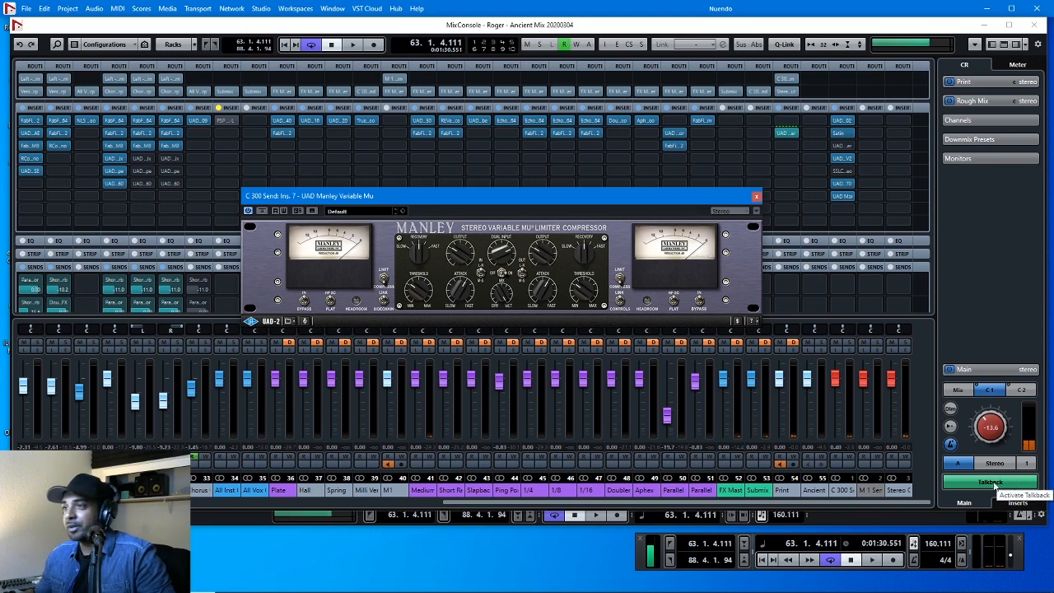
pyautogui.press('space')
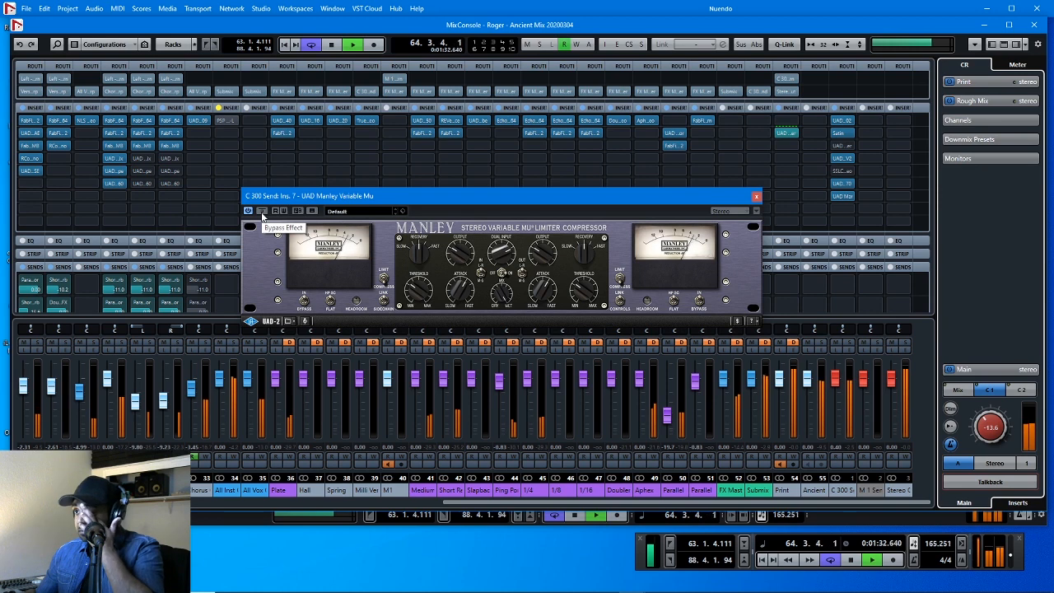
pyautogui.click(262, 212)
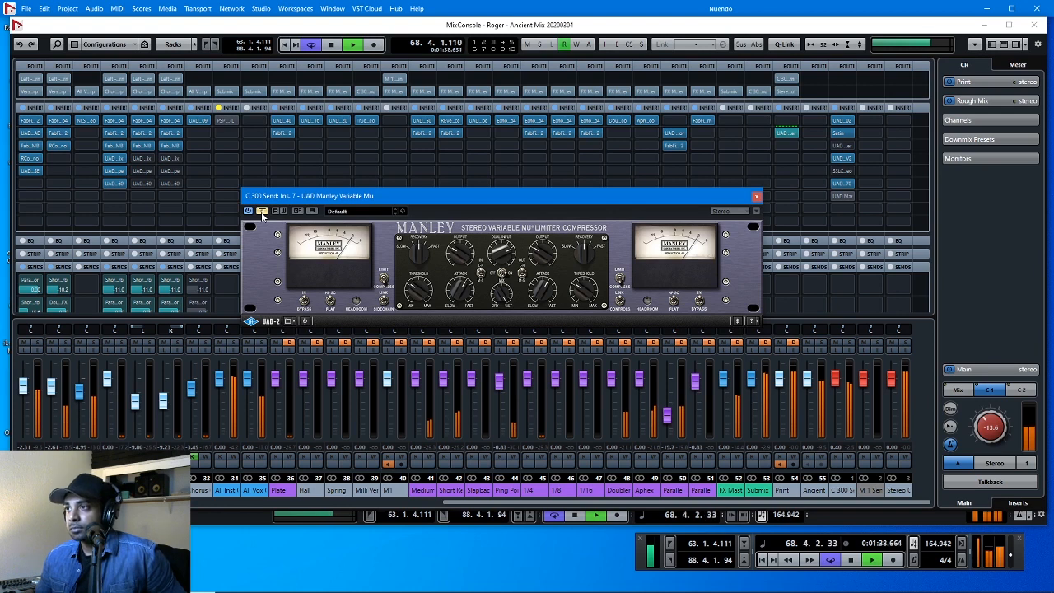
pyautogui.click(262, 211)
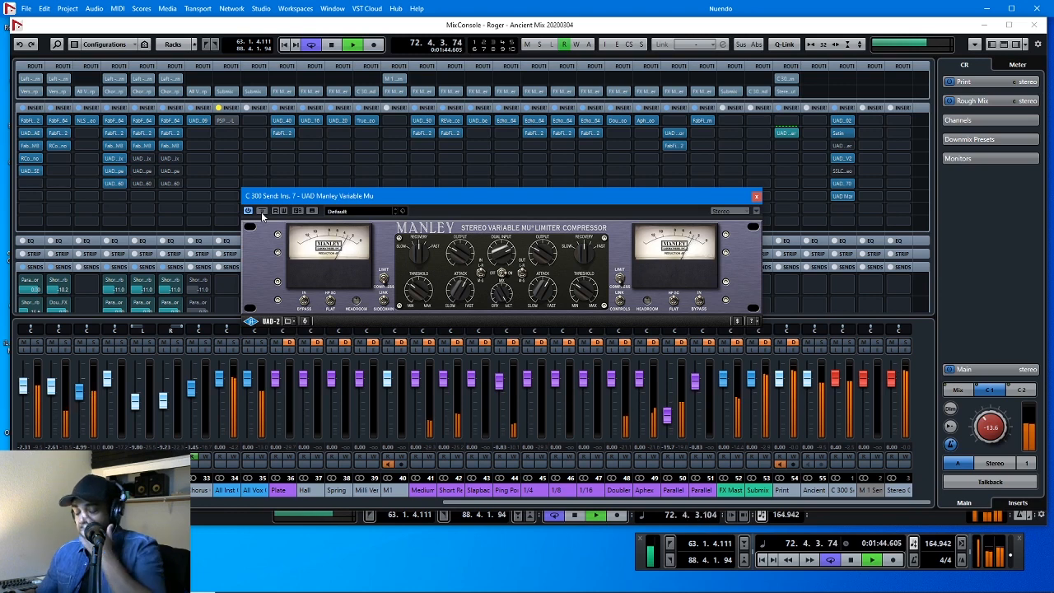
pyautogui.click(262, 211)
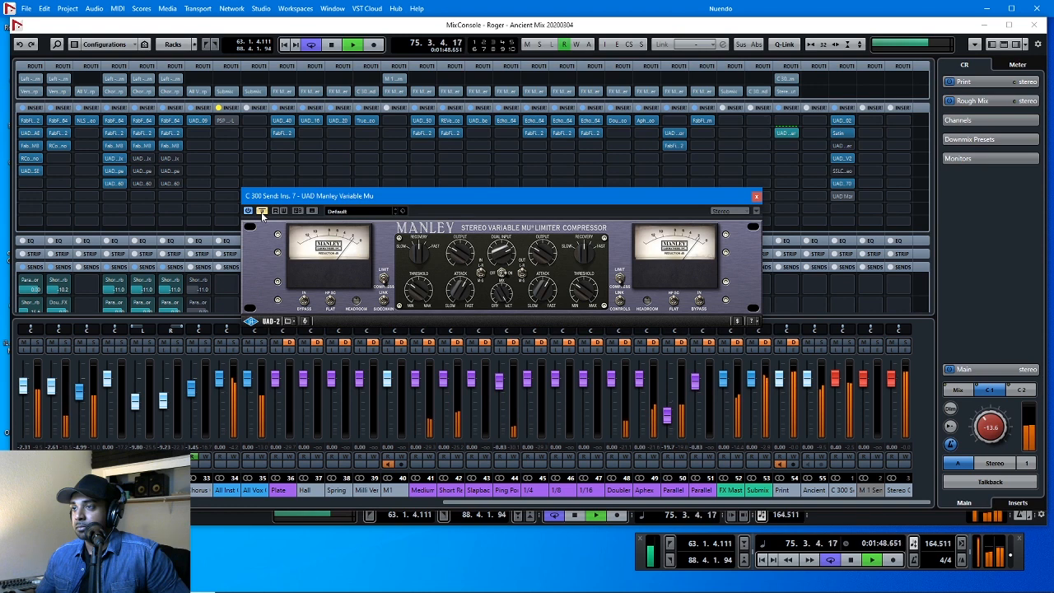
pyautogui.click(262, 212)
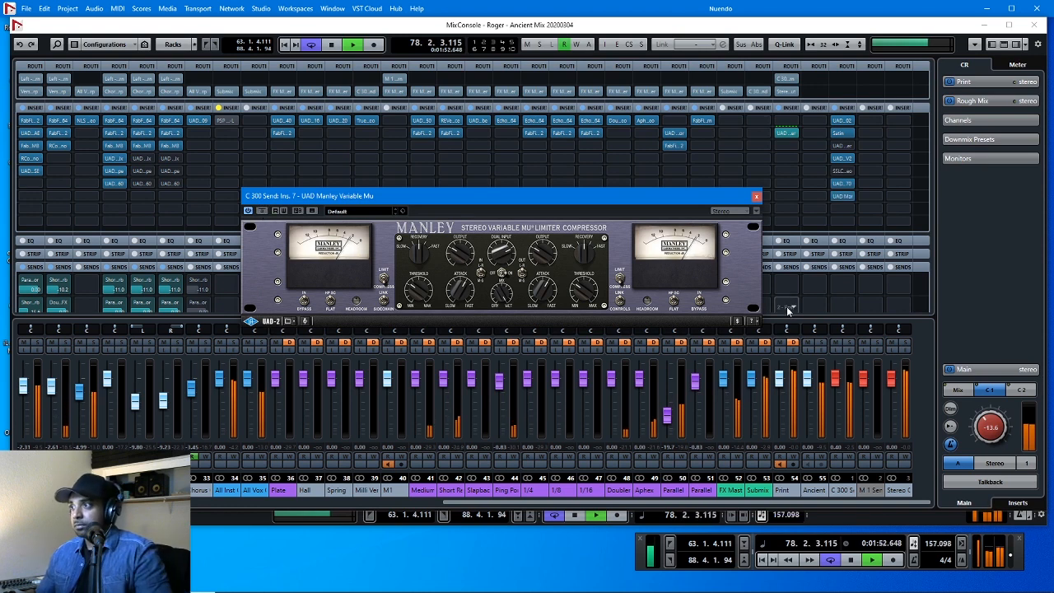
pyautogui.press('space')
pyautogui.click(969, 484)
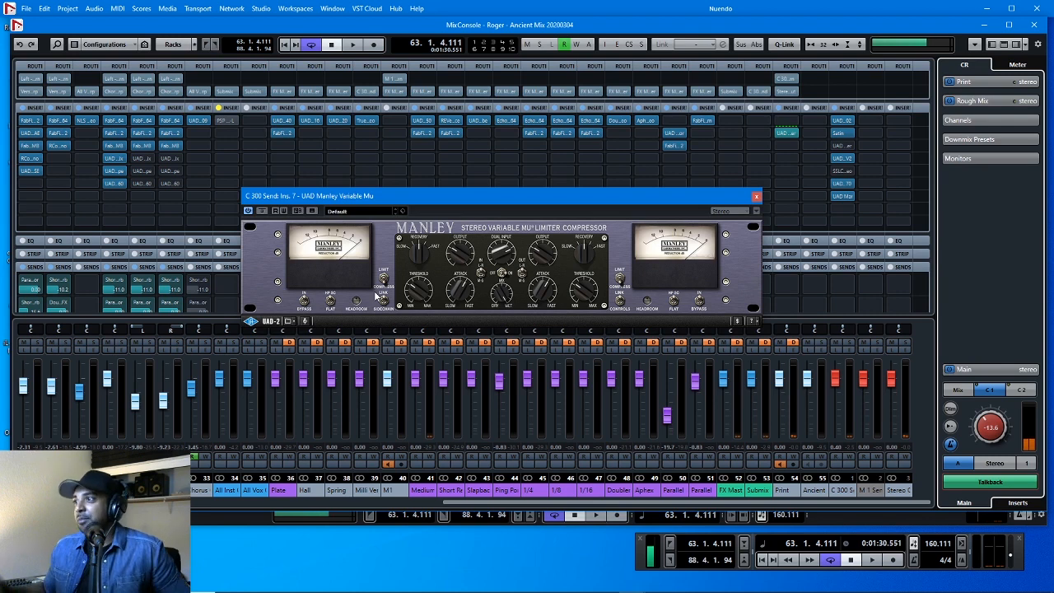
pyautogui.moveTo(502, 197); pyautogui.dragTo(498, 197)
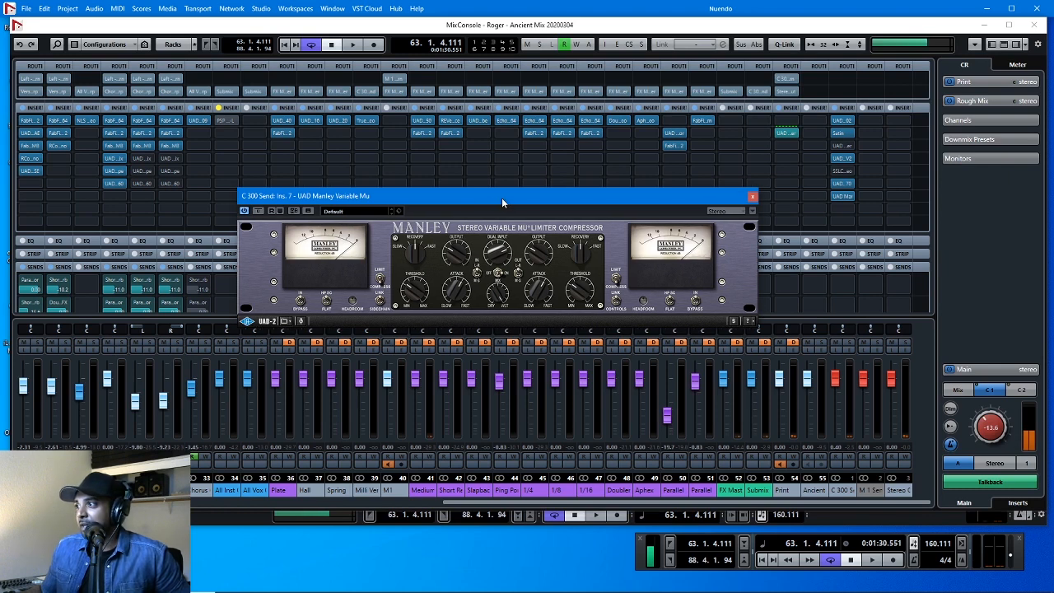
pyautogui.click(753, 198)
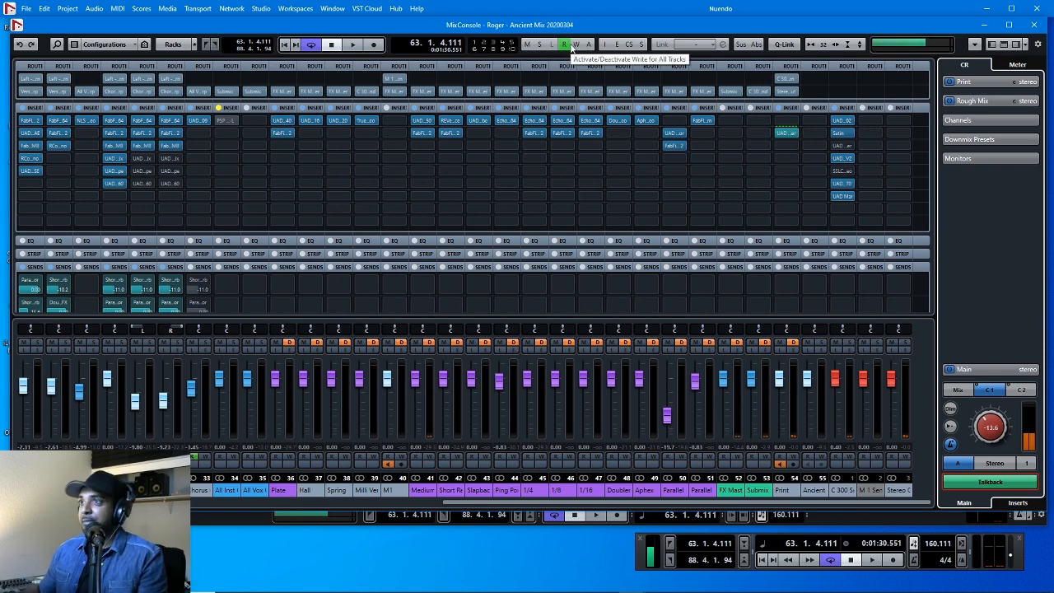
# Step: Return to the project window and examine the drum tracks around bars 21 to 35 at several timeline zoom levels
pyautogui.press('F3')
pyautogui.scroll(15, 646, 330)
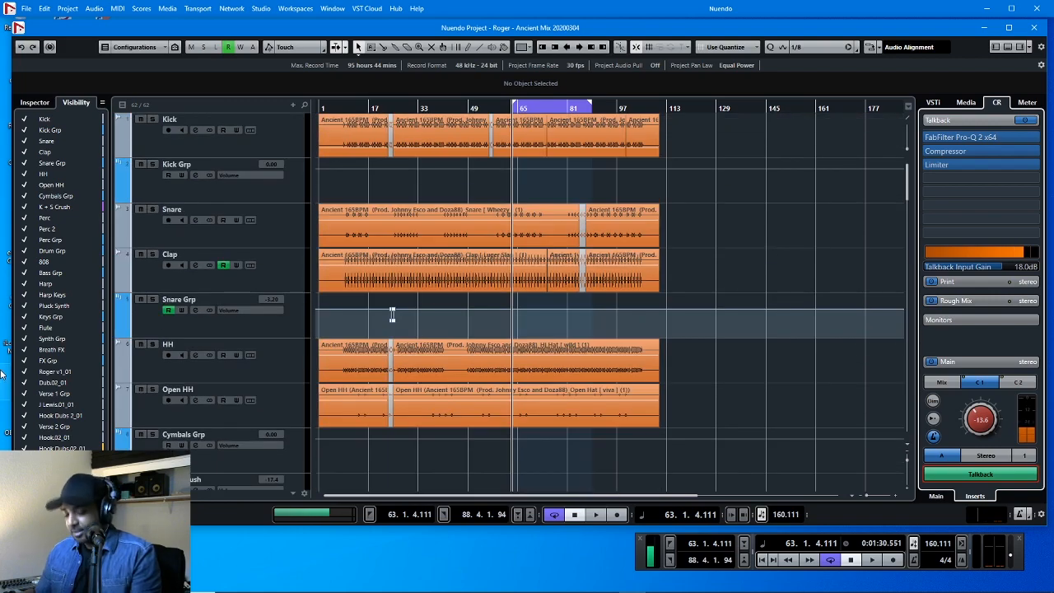
pyautogui.scroll(2, 428, 214)
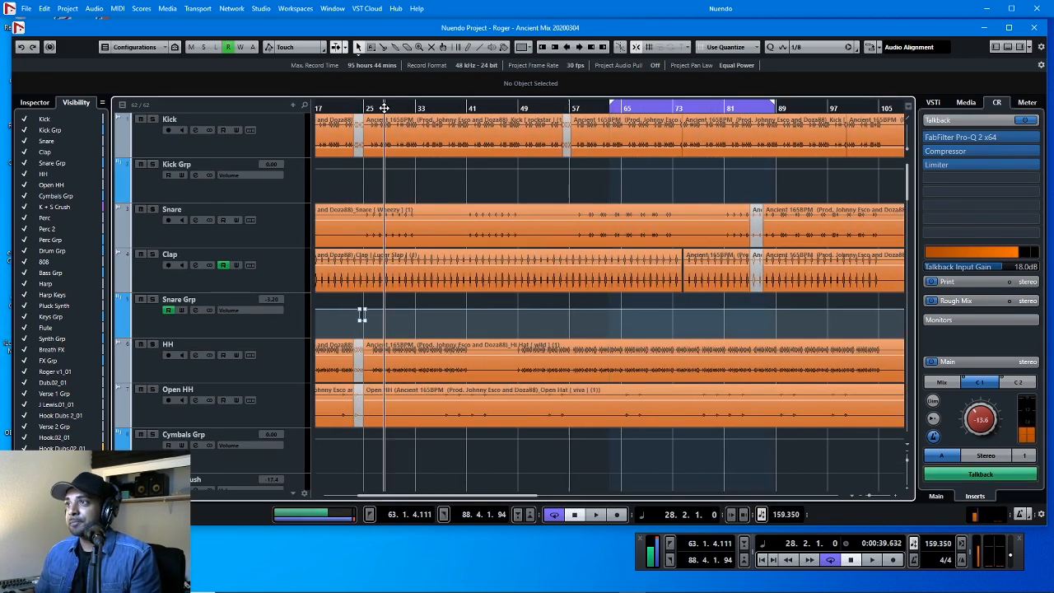
pyautogui.scroll(4, 380, 126)
pyautogui.scroll(5, 380, 124)
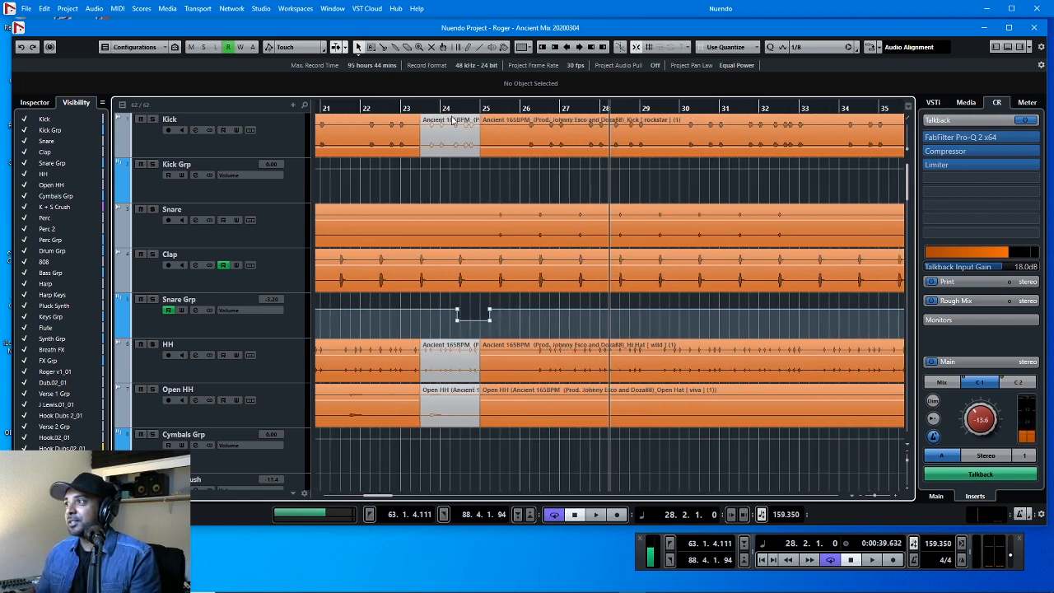
pyautogui.scroll(-1, 603, 184)
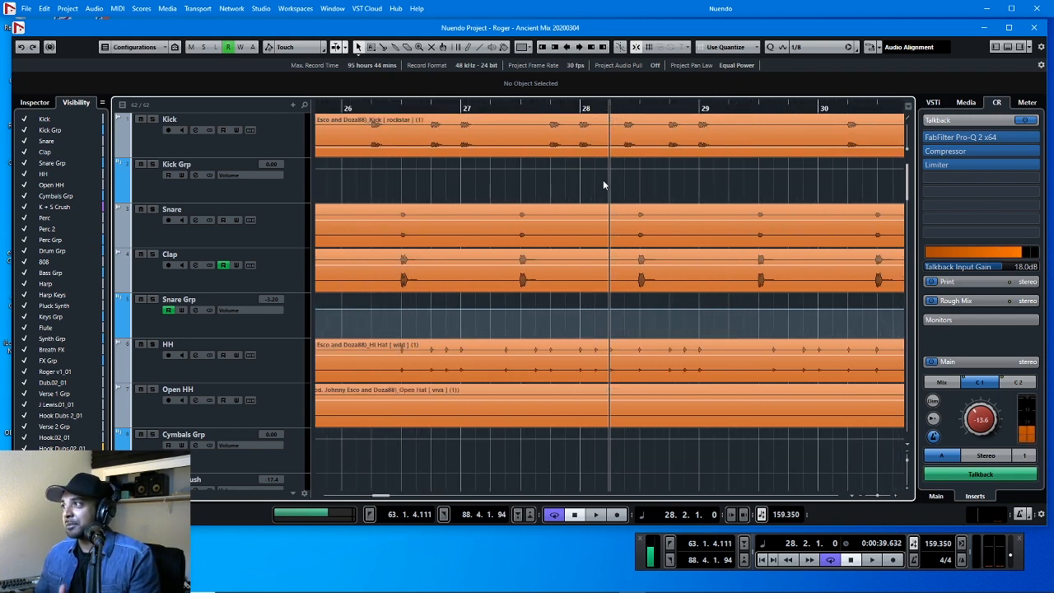
pyautogui.press('g')
pyautogui.press('g')
pyautogui.press('g')
pyautogui.press('g')
pyautogui.press('g')
pyautogui.press('g')
pyautogui.press('g')
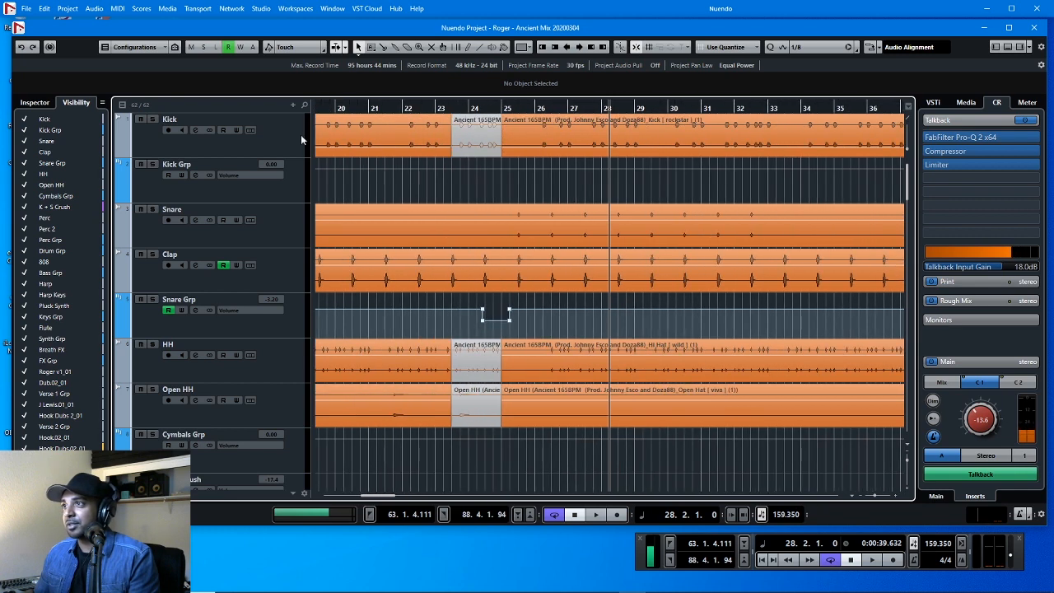
pyautogui.press('h')
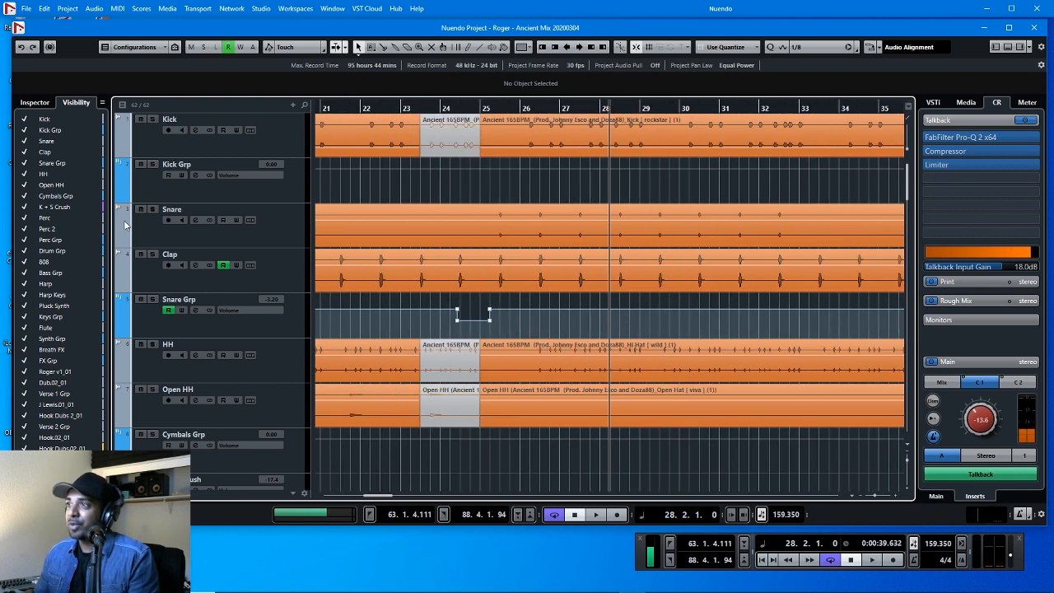
# Step: Open the RCompressor insert of the Kick track from its Inspector inserts and try the Opto mode switch
pyautogui.click(206, 154)
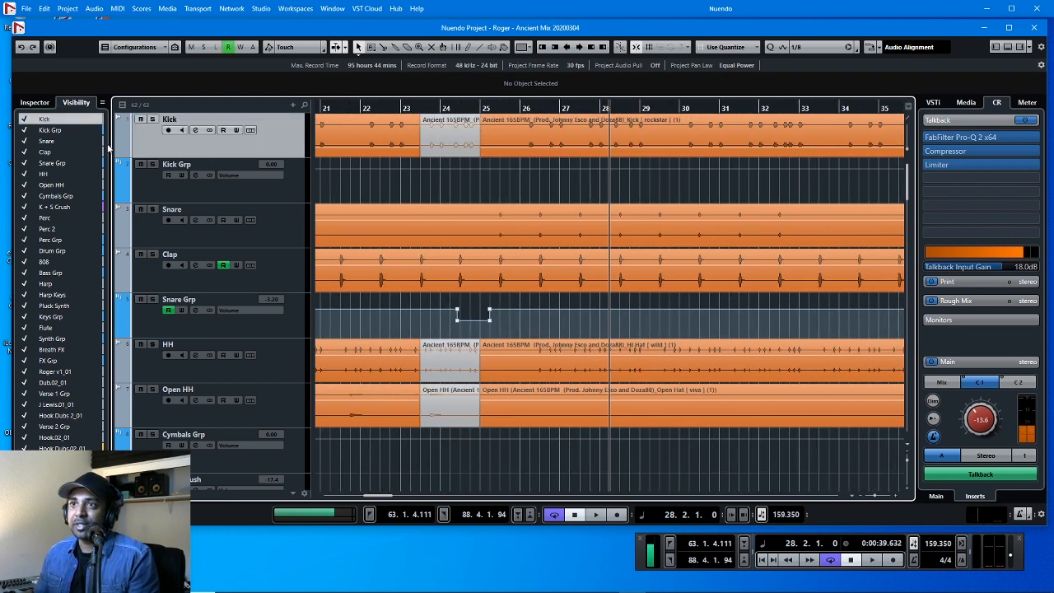
pyautogui.click(34, 103)
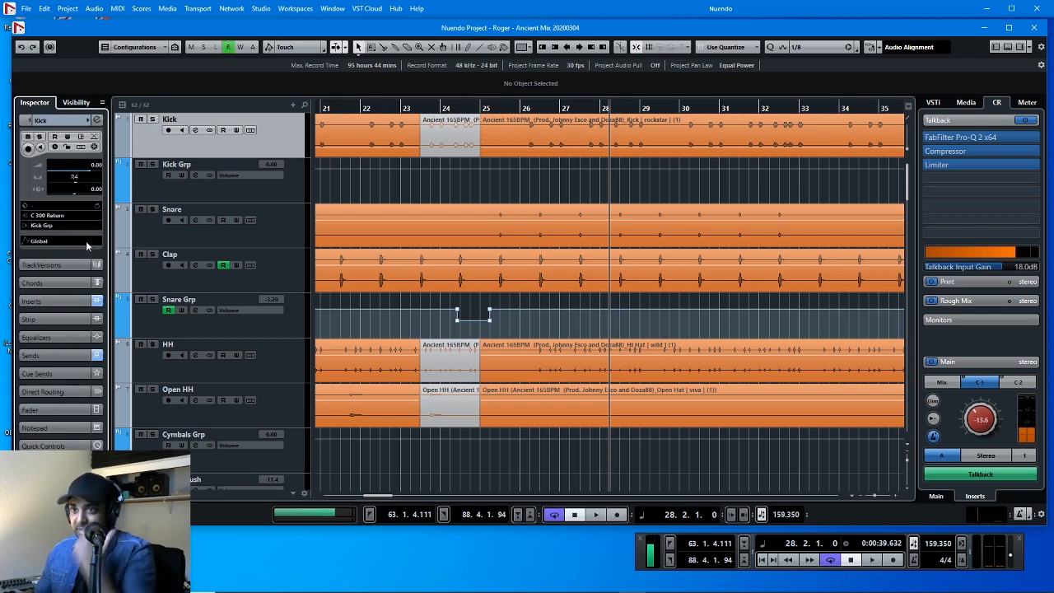
pyautogui.click(69, 302)
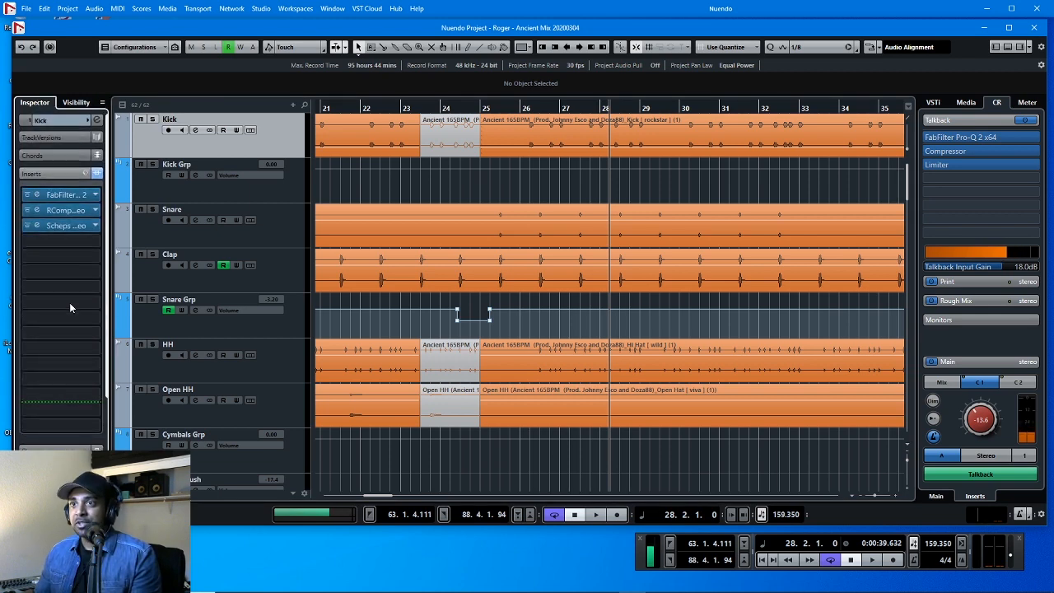
pyautogui.click(39, 211)
pyautogui.moveTo(541, 179); pyautogui.dragTo(578, 198)
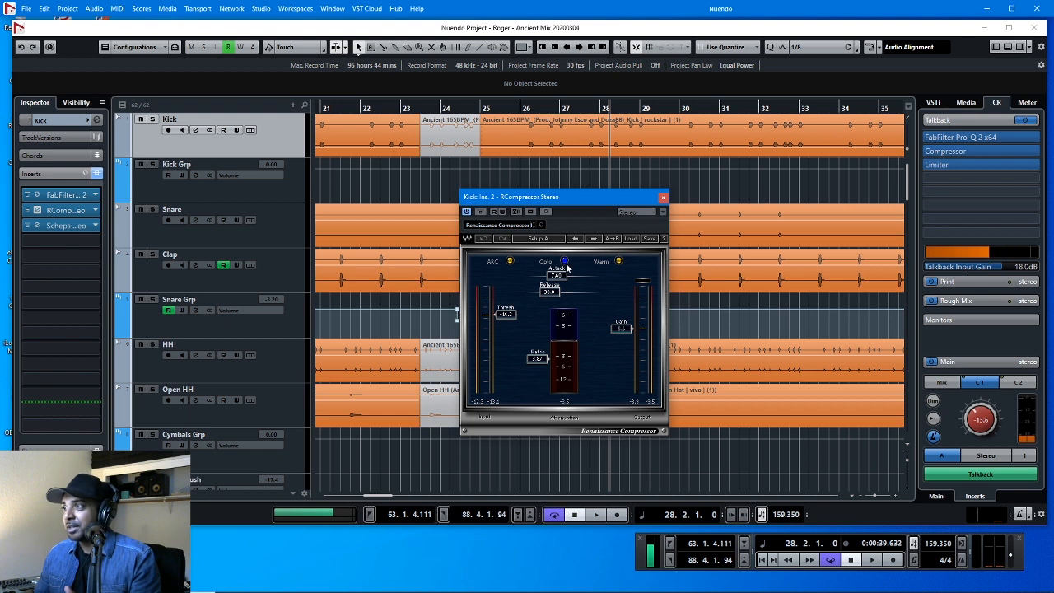
pyautogui.click(565, 264)
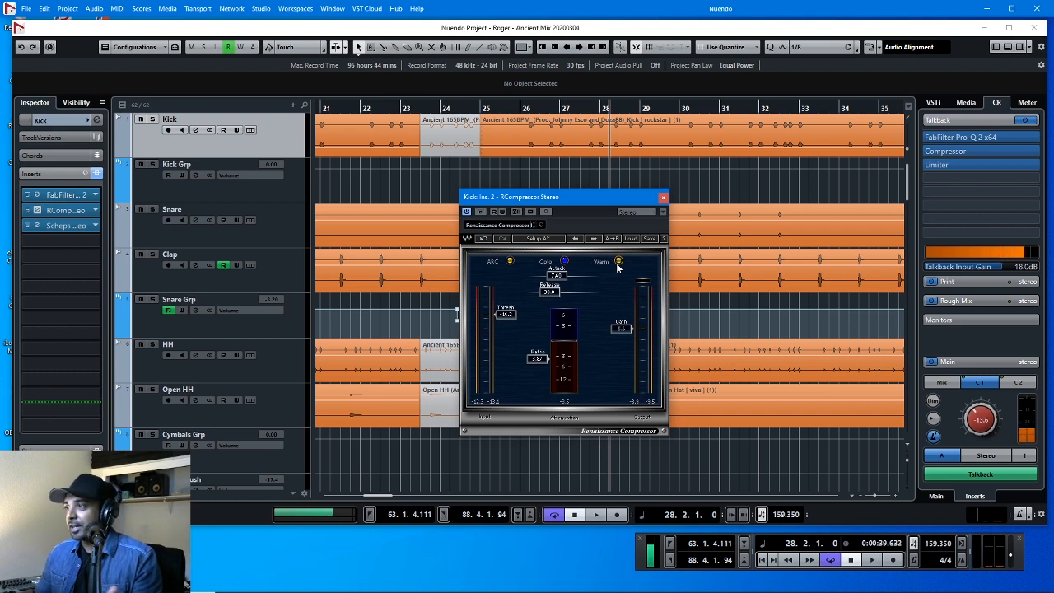
pyautogui.moveTo(543, 197); pyautogui.dragTo(557, 196)
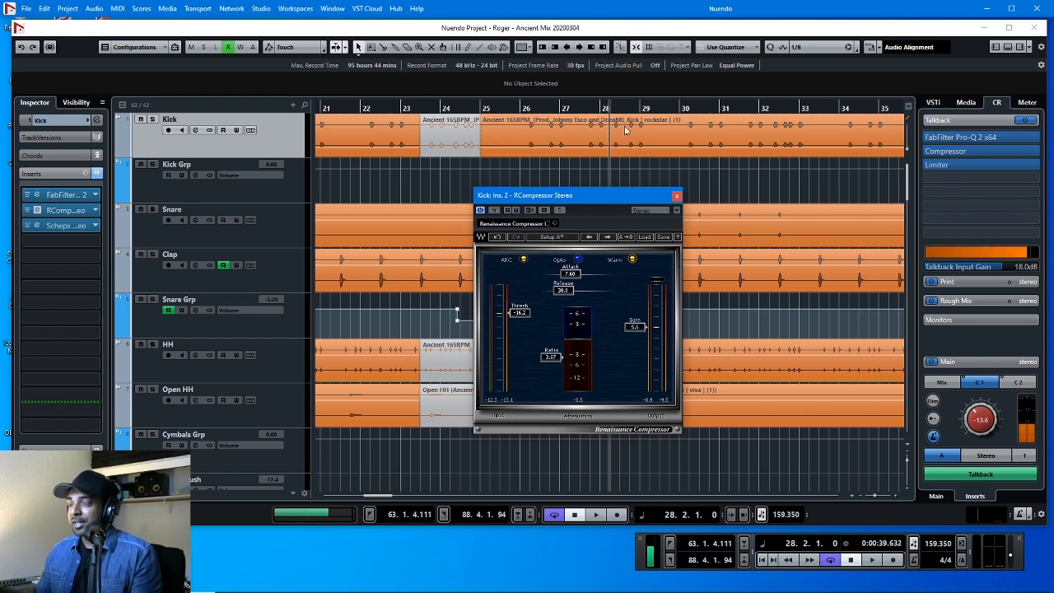
# Step: Solo the Kick track, keeping its RCompressor window open over the timeline around bar 28
pyautogui.moveTo(588, 195); pyautogui.dragTo(588, 189)
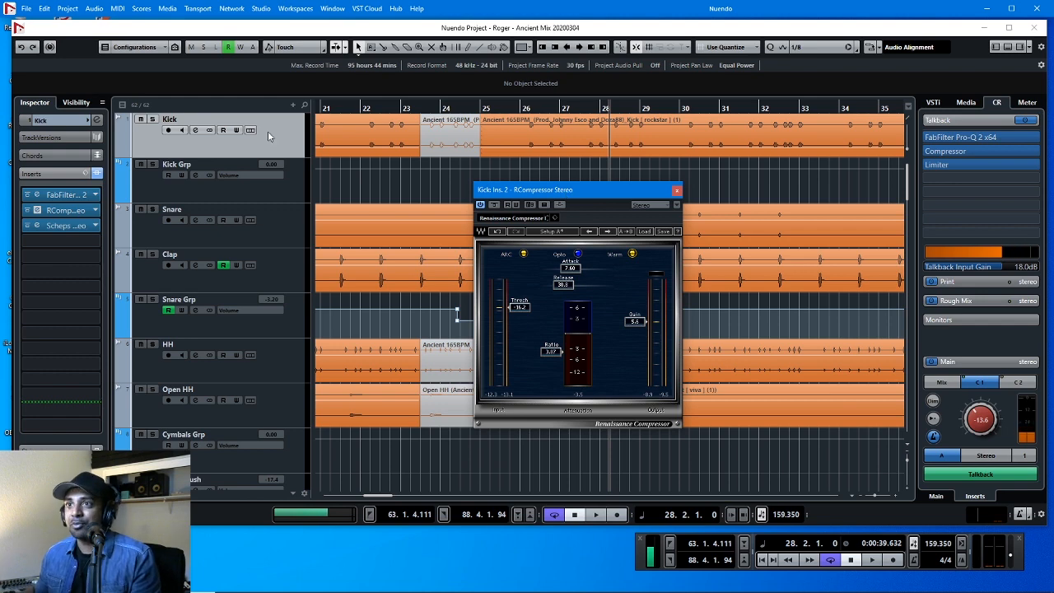
pyautogui.click(154, 121)
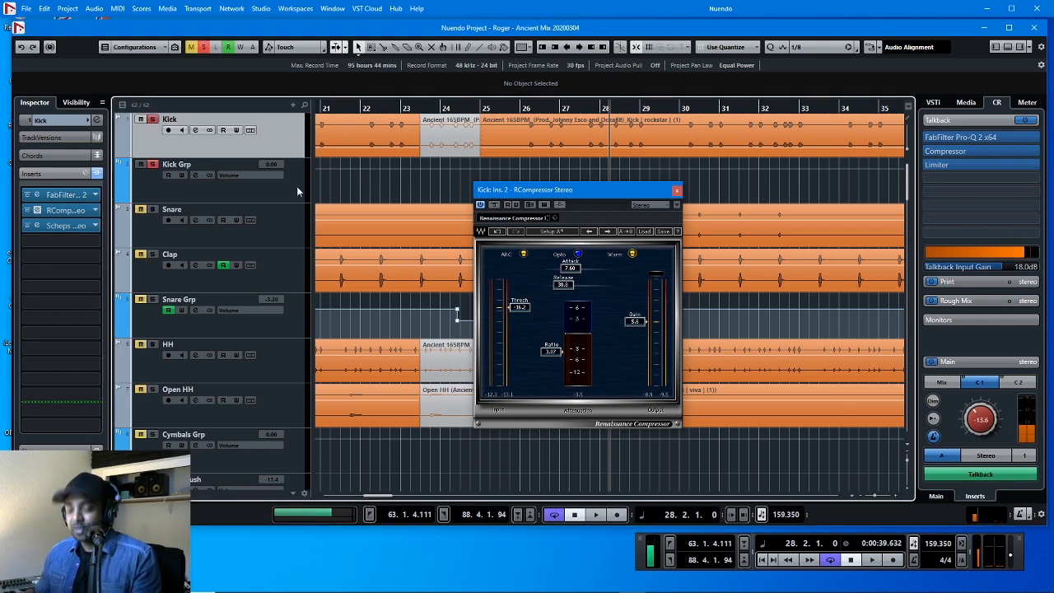
pyautogui.press('g')
pyautogui.press('g')
pyautogui.press('g')
pyautogui.press('g')
pyautogui.press('g')
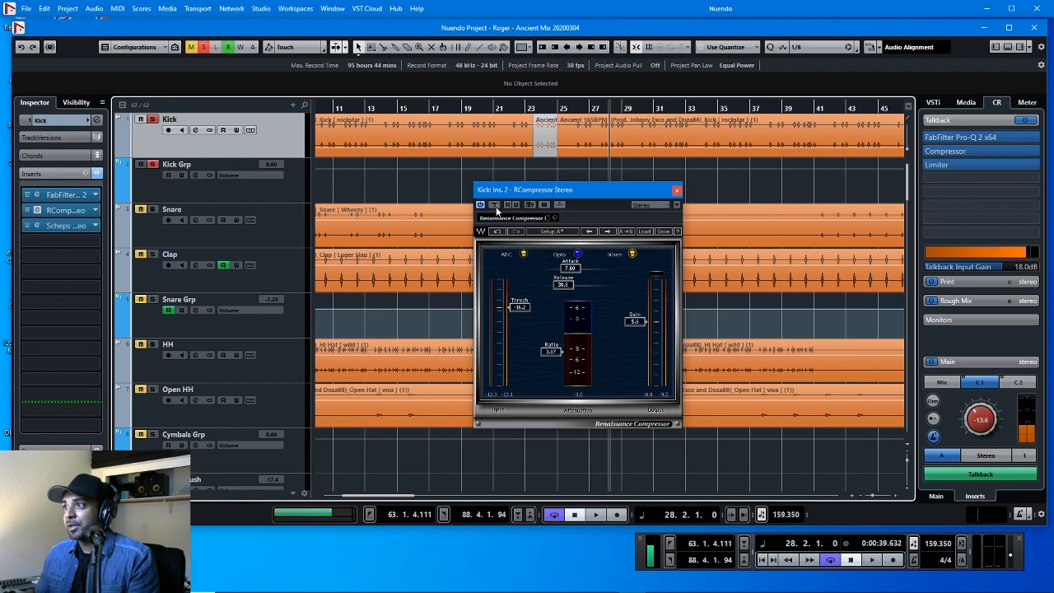
pyautogui.press('h')
pyautogui.press('h')
pyautogui.press('h')
# Step: Play the soloed kick with the RCompressor bypassed and then active, turning Talkback off for listening and back on when stopped
pyautogui.click(494, 207)
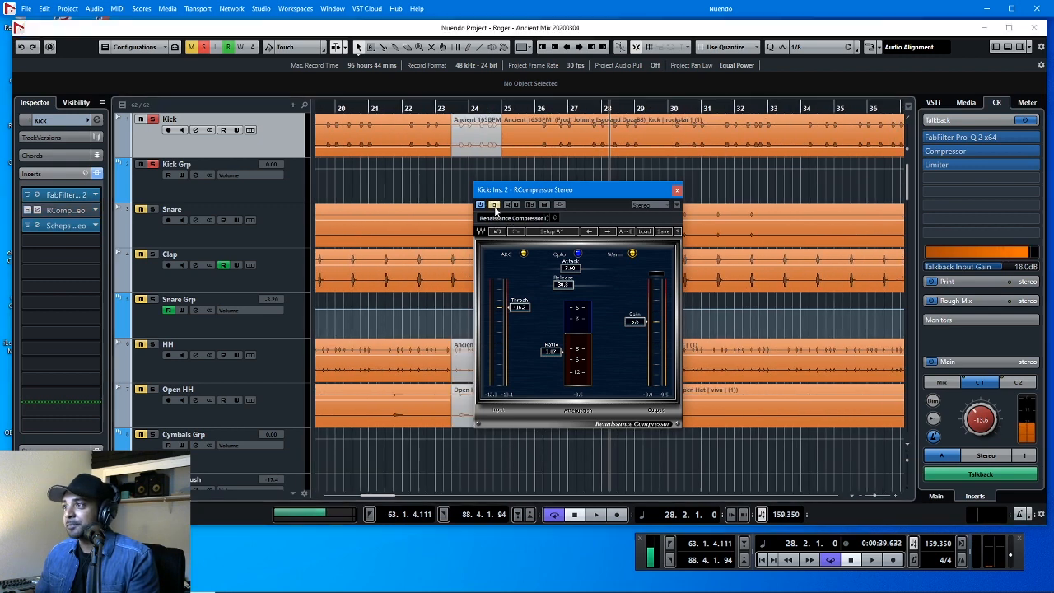
pyautogui.press('space')
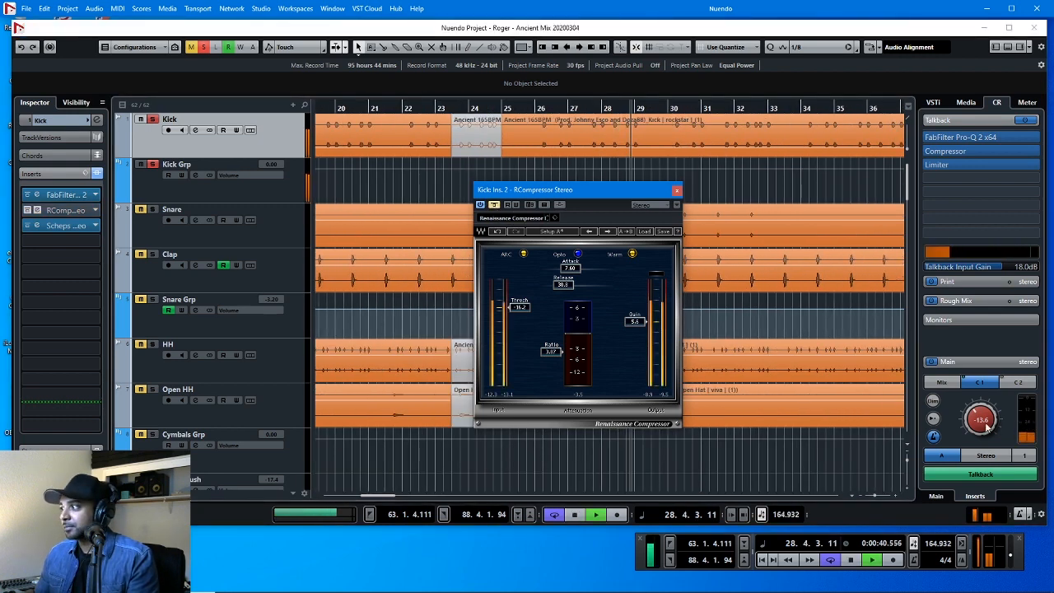
pyautogui.click(973, 471)
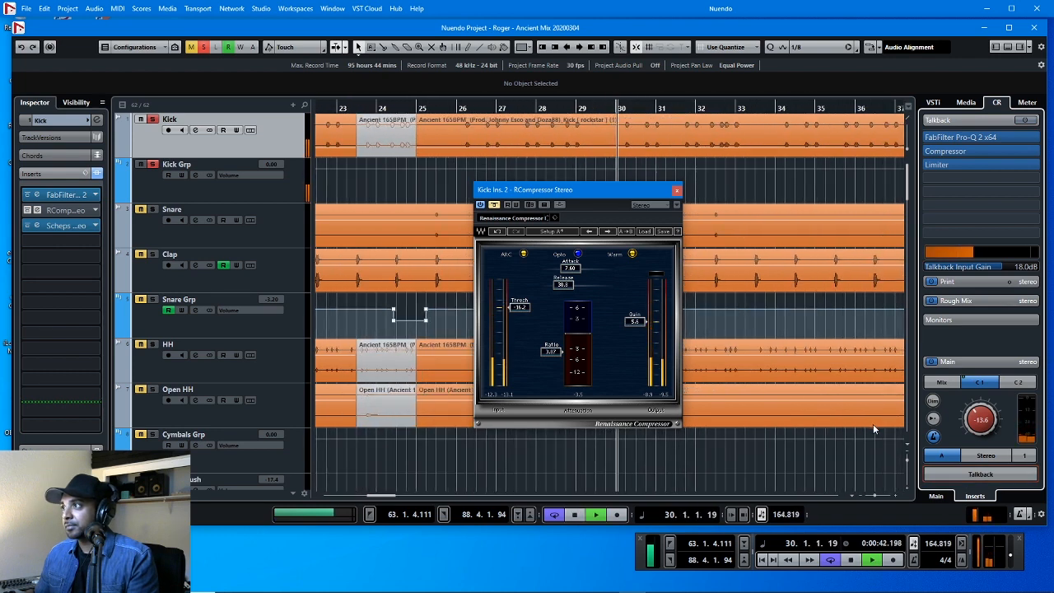
pyautogui.click(1002, 476)
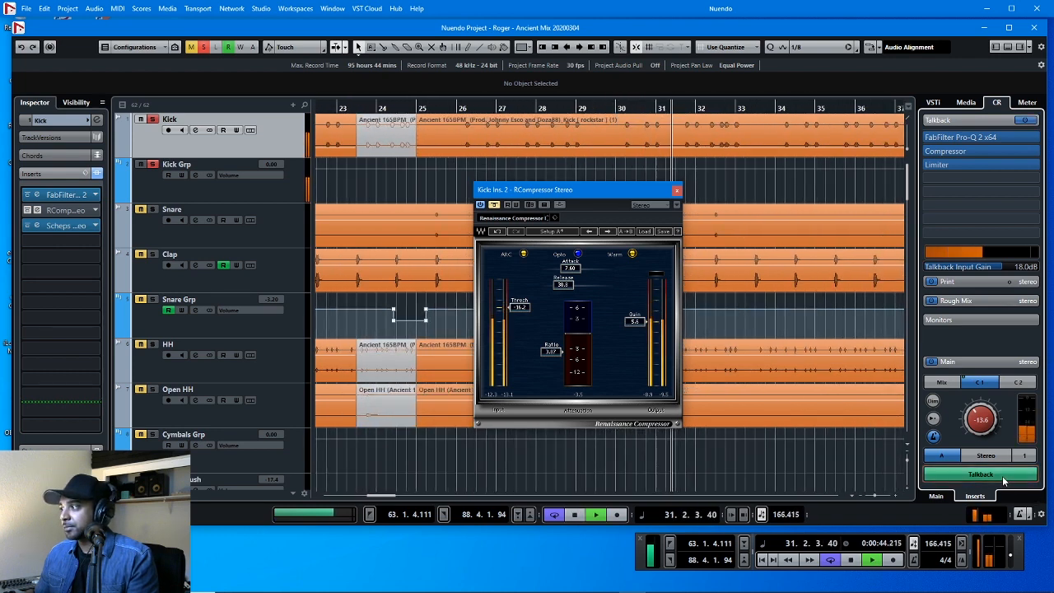
pyautogui.click(1003, 476)
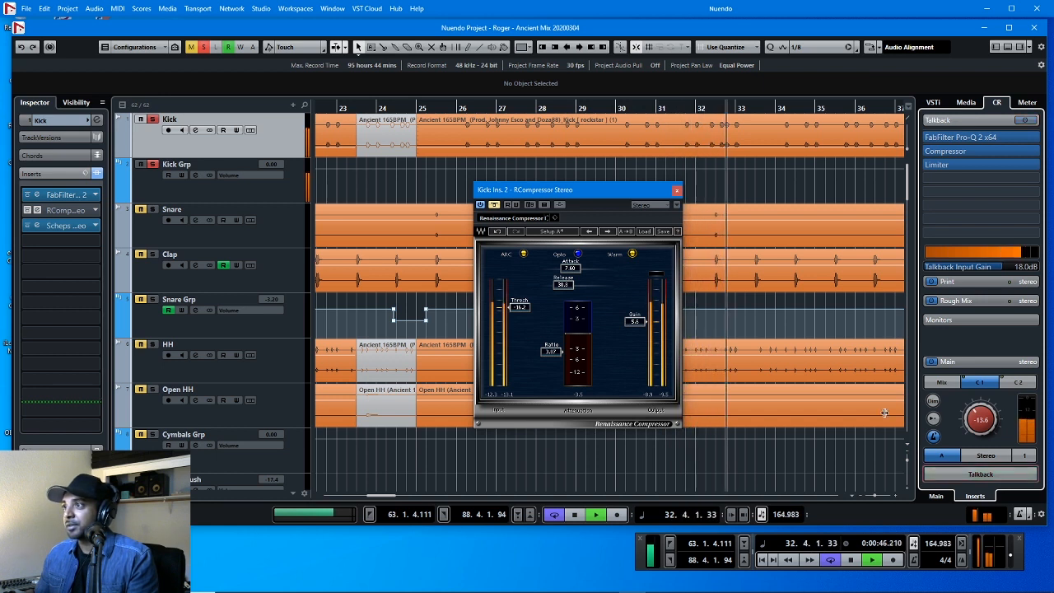
pyautogui.click(498, 206)
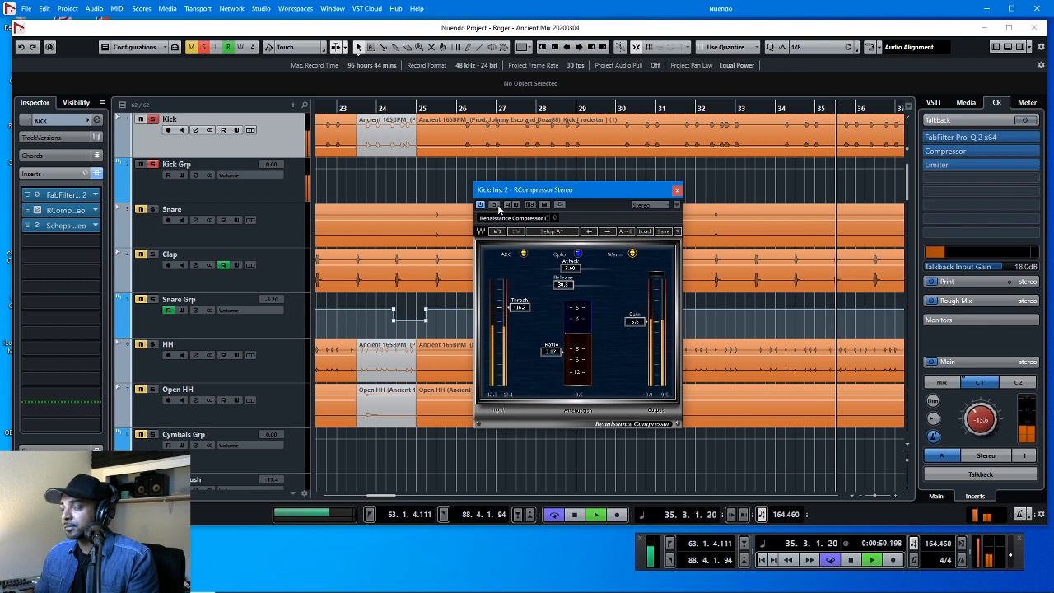
pyautogui.press('g')
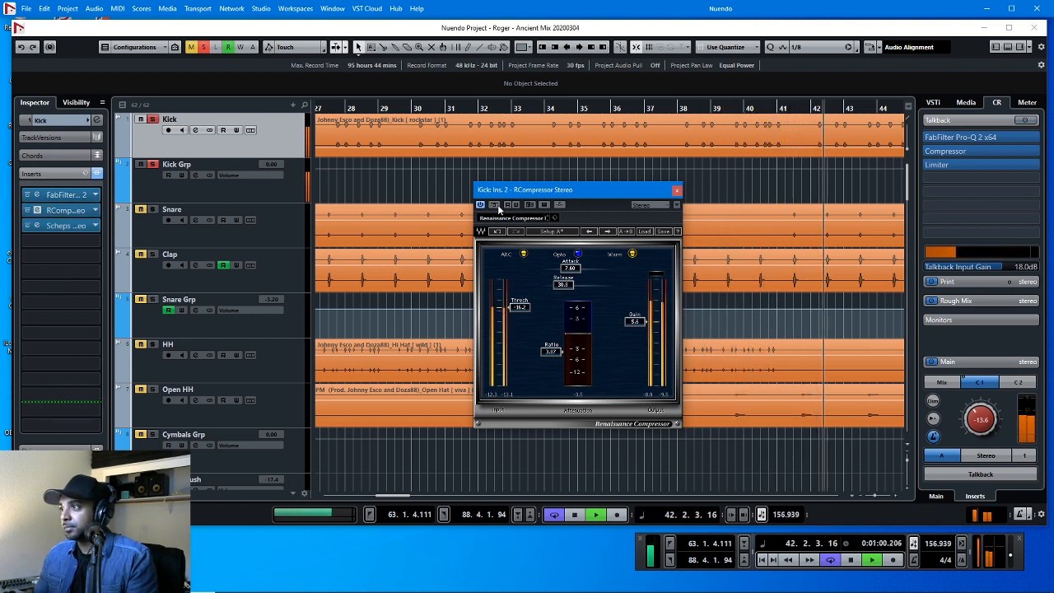
pyautogui.press('space')
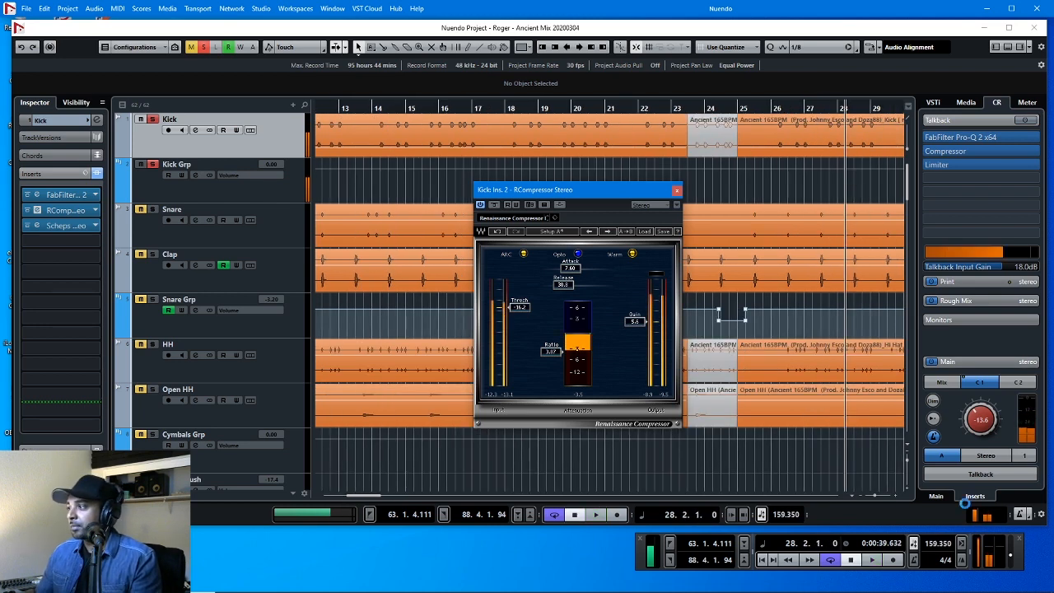
pyautogui.click(968, 474)
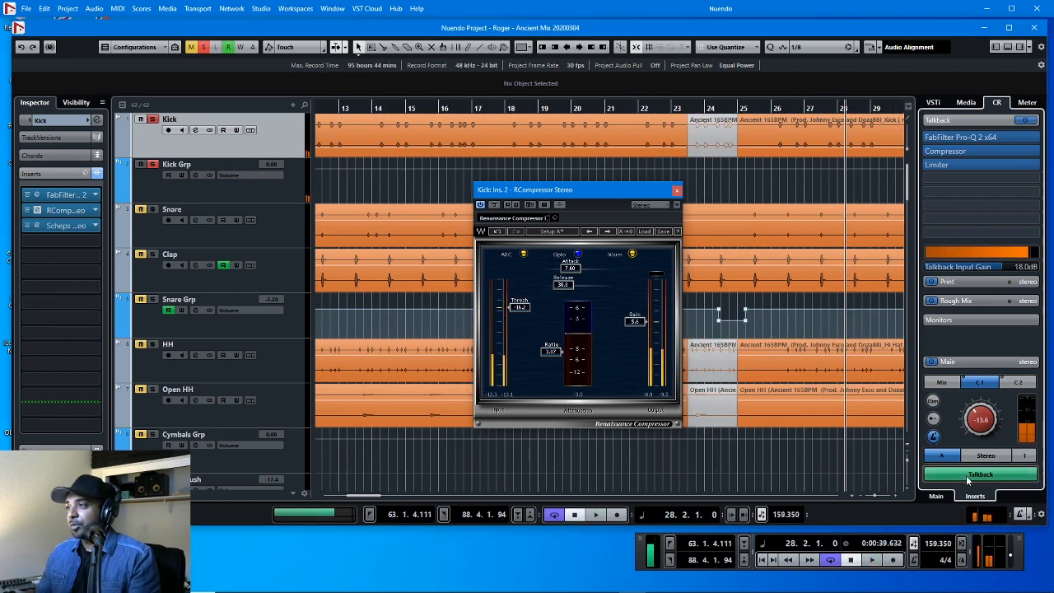
# Step: Place the playback position at bar 27.4 and examine the kick hits there up close, with the RCompressor window moved aside
pyautogui.press('g')
pyautogui.press('g')
pyautogui.press('g')
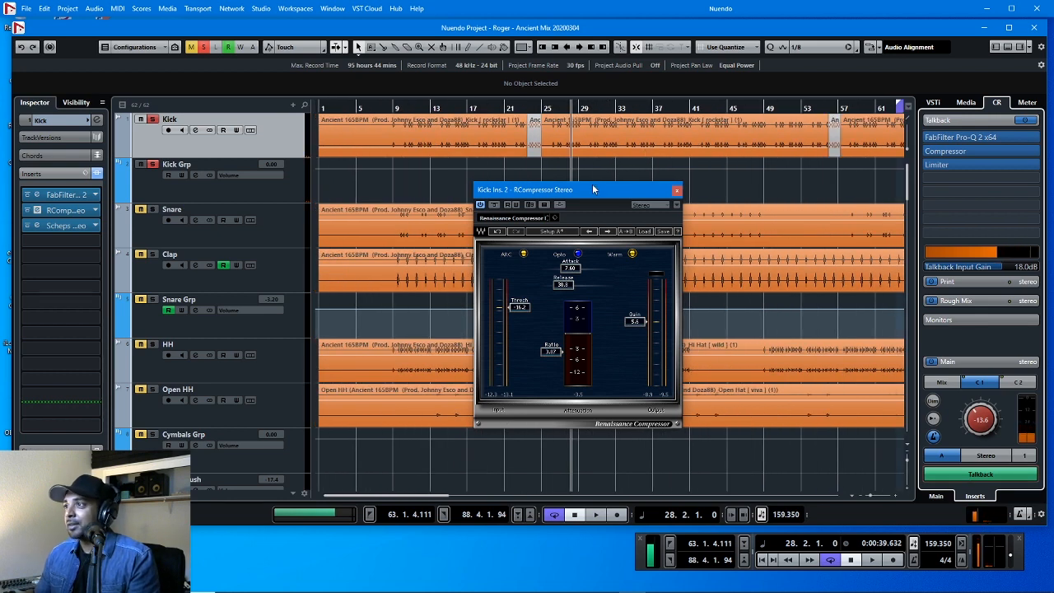
pyautogui.moveTo(593, 190); pyautogui.dragTo(549, 182)
pyautogui.press('h')
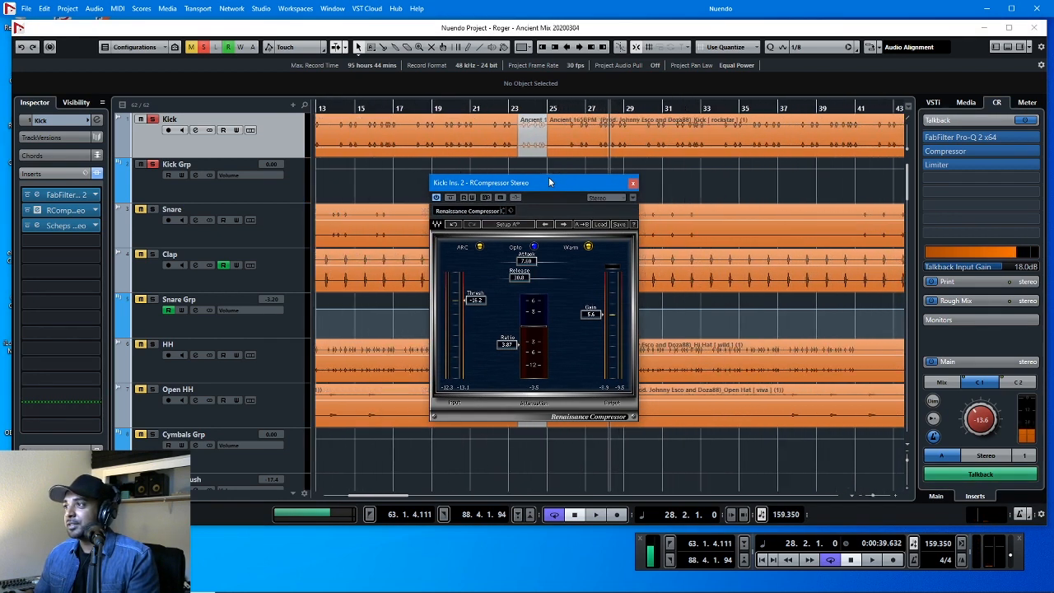
pyautogui.press('h')
pyautogui.press('h')
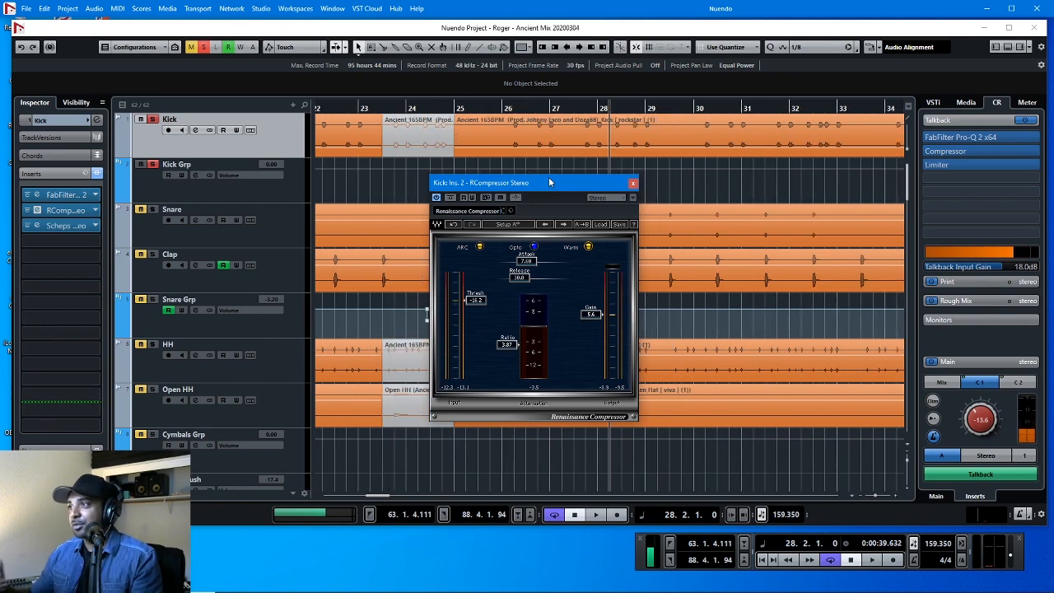
pyautogui.click(563, 104)
pyautogui.press('h')
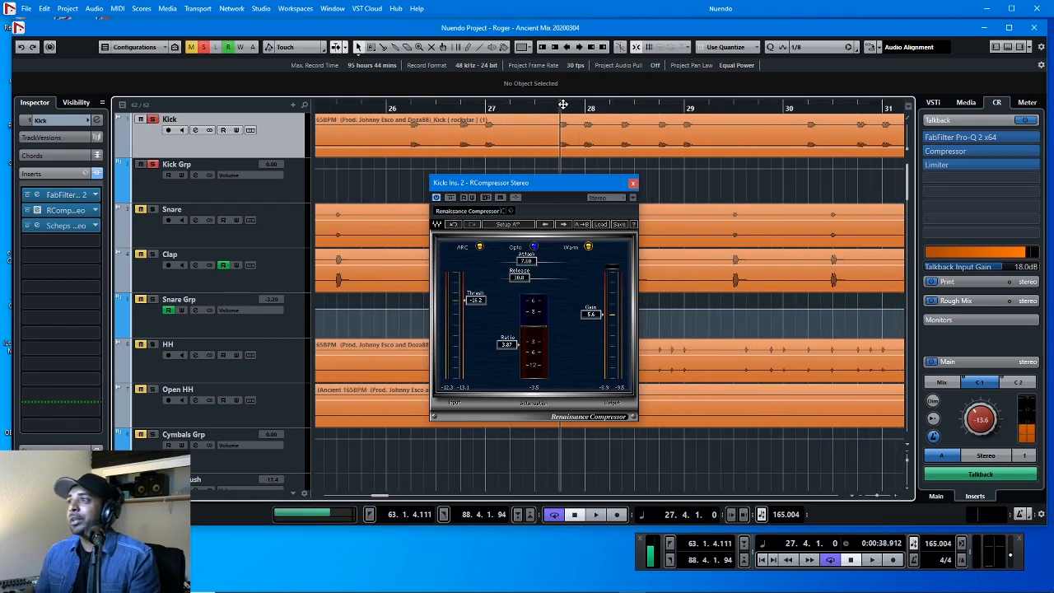
pyautogui.moveTo(521, 184); pyautogui.dragTo(532, 186)
pyautogui.press('h')
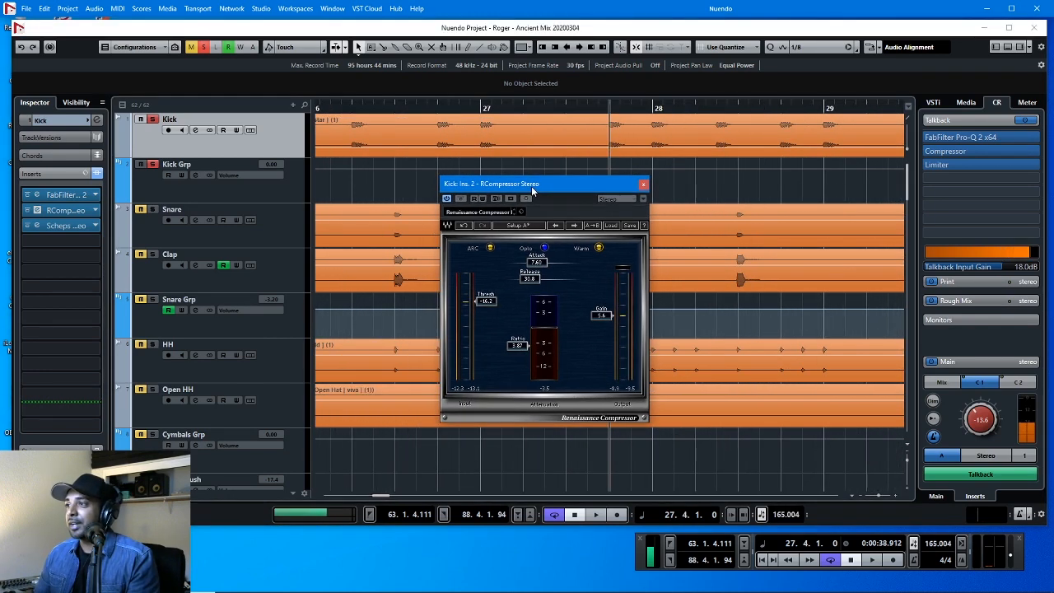
pyautogui.press('h')
# Step: Duplicate the Kick track's RCompressor into insert slot 3, shifting the Scheps plug-in to slot 4, and bypass the original compressor
pyautogui.moveTo(52, 225); pyautogui.dragTo(66, 241)
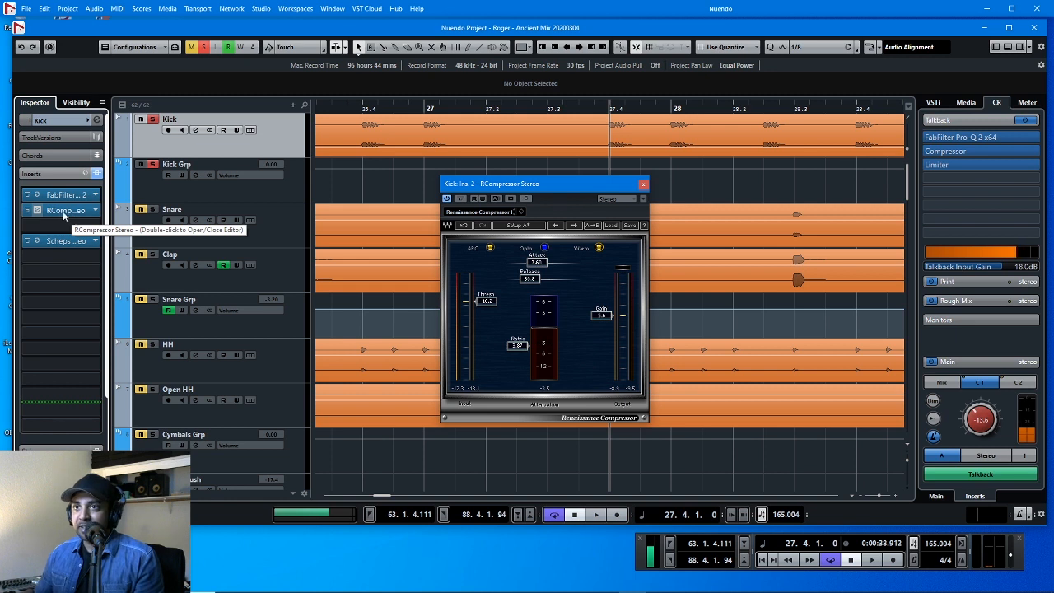
pyautogui.click(62, 211)
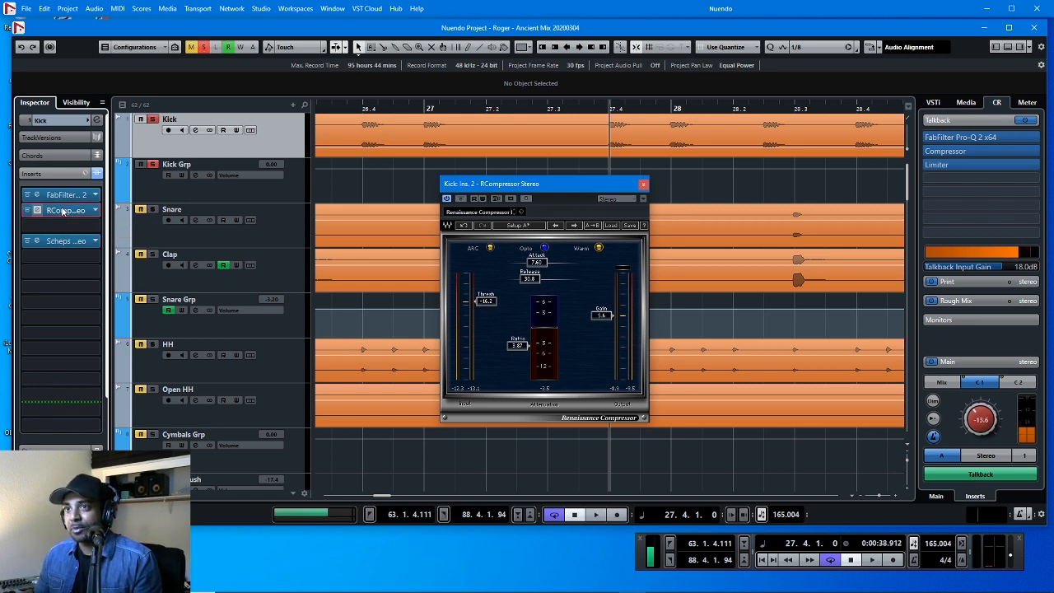
pyautogui.moveTo(63, 211); pyautogui.dragTo(64, 226)
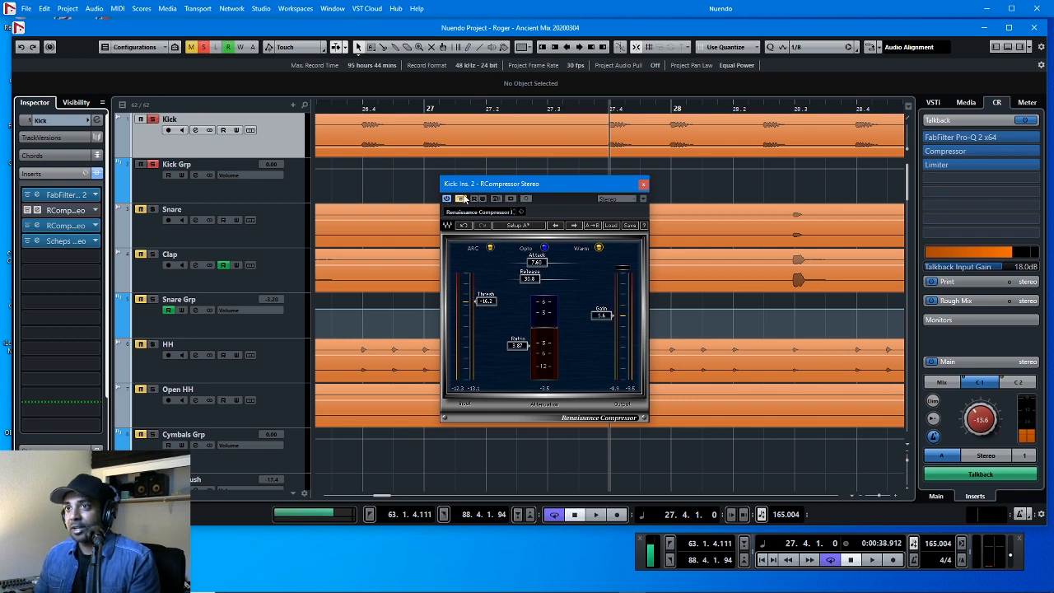
# Step: Open the duplicated RCompressor in insert slot 3 and close the original compressor's window
pyautogui.click(77, 225)
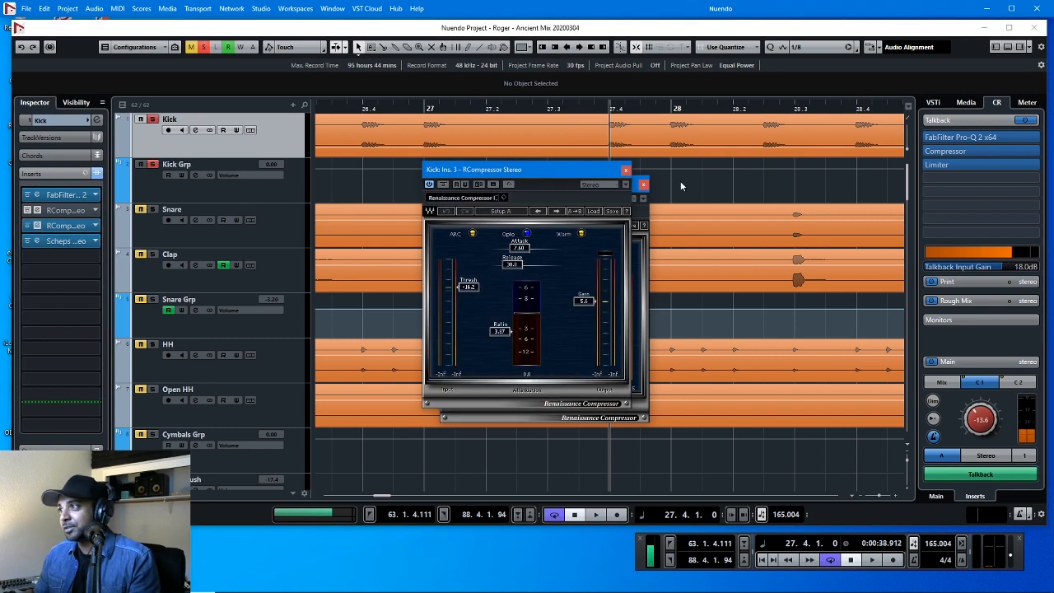
pyautogui.click(643, 185)
pyautogui.moveTo(582, 178); pyautogui.dragTo(500, 173)
# Step: Move the playback position to around bar 14 and set the duplicated RCompressor's ratio to about 4.75 and threshold to -24.1
pyautogui.press('g')
pyautogui.press('g')
pyautogui.press('g')
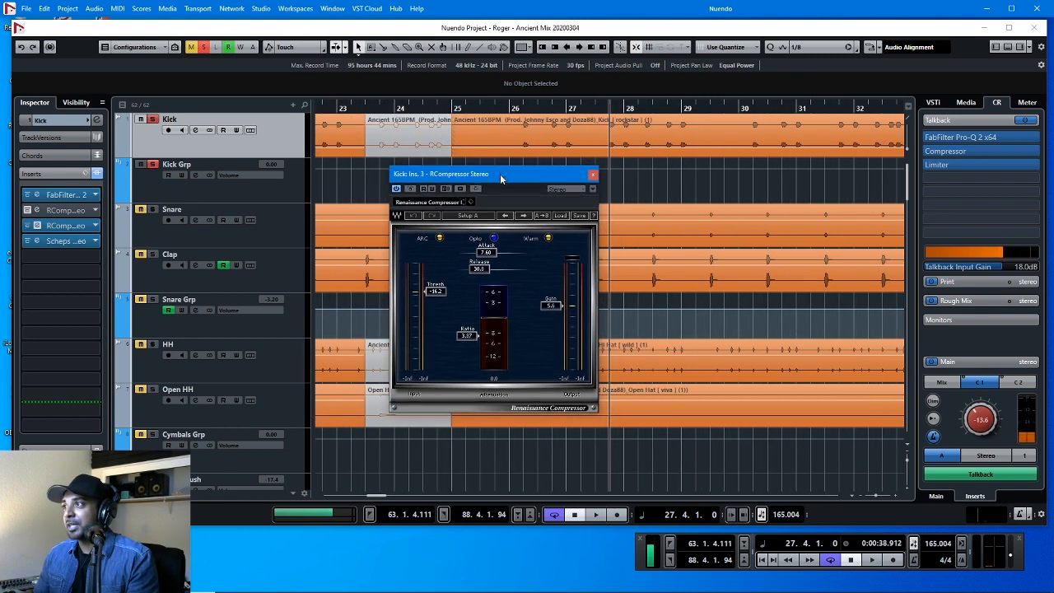
pyautogui.press('g')
pyautogui.press('g')
pyautogui.press('g')
pyautogui.press('g')
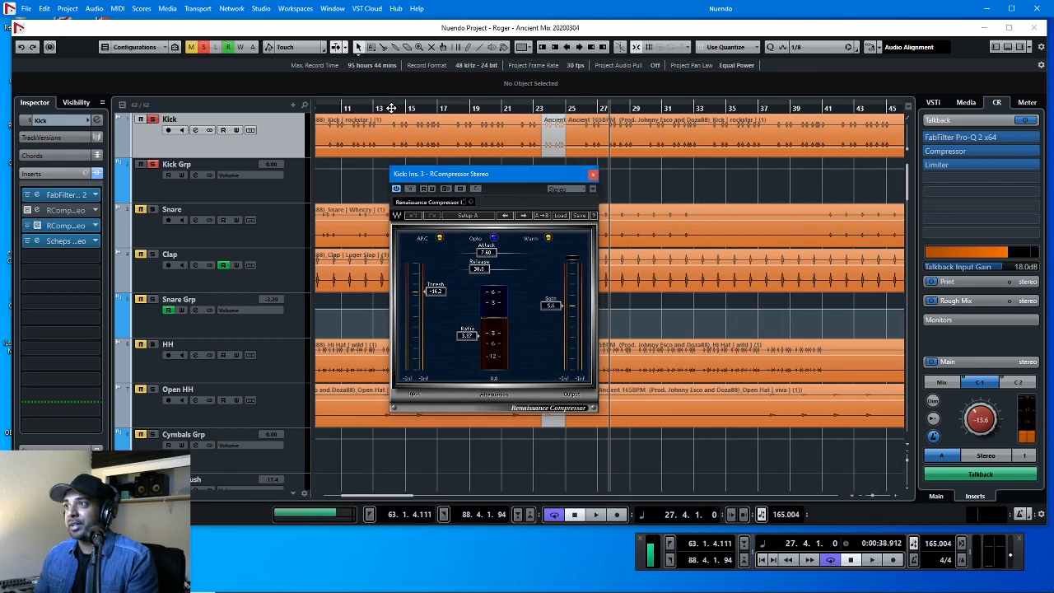
pyautogui.click(391, 109)
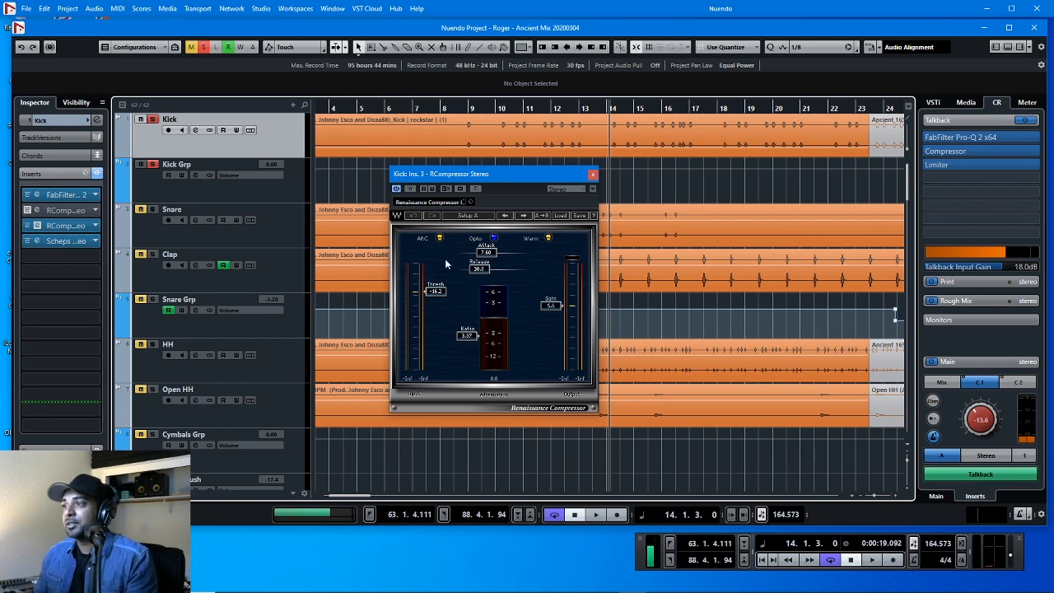
pyautogui.moveTo(470, 337); pyautogui.dragTo(471, 349)
pyautogui.moveTo(435, 292); pyautogui.dragTo(435, 312)
# Step: Set the playback position to bar 10.2, turn Talkback off and play the soloed kick through the duplicated RCompressor
pyautogui.click(501, 108)
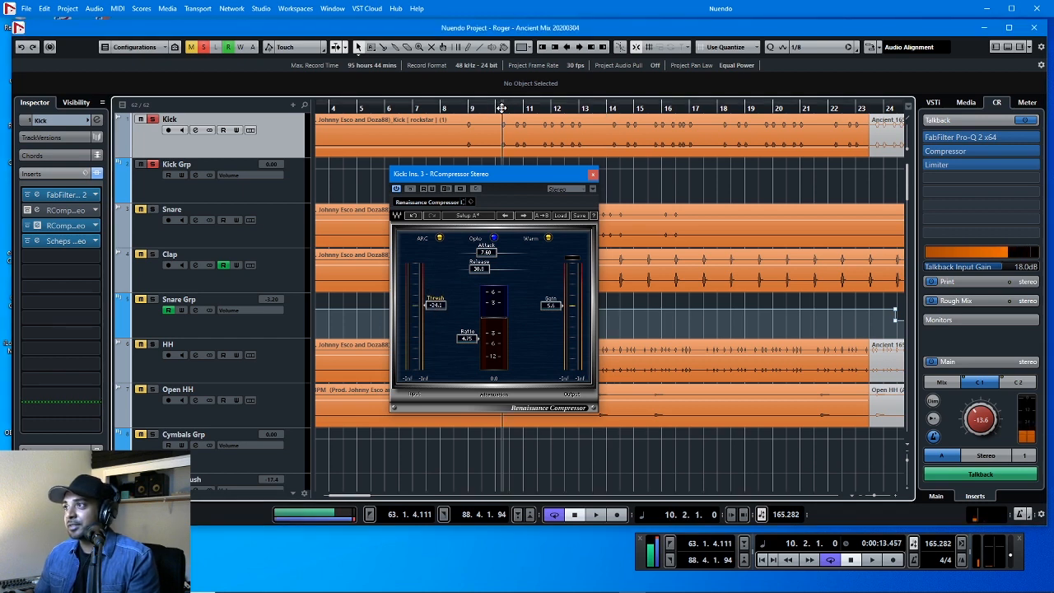
pyautogui.press('h')
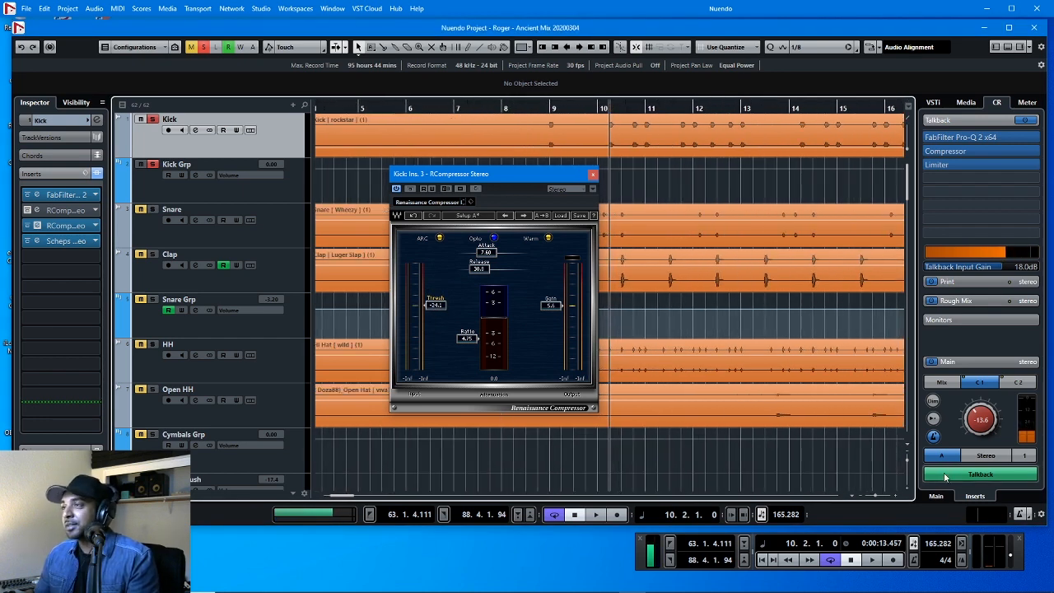
pyautogui.click(945, 476)
pyautogui.press('space')
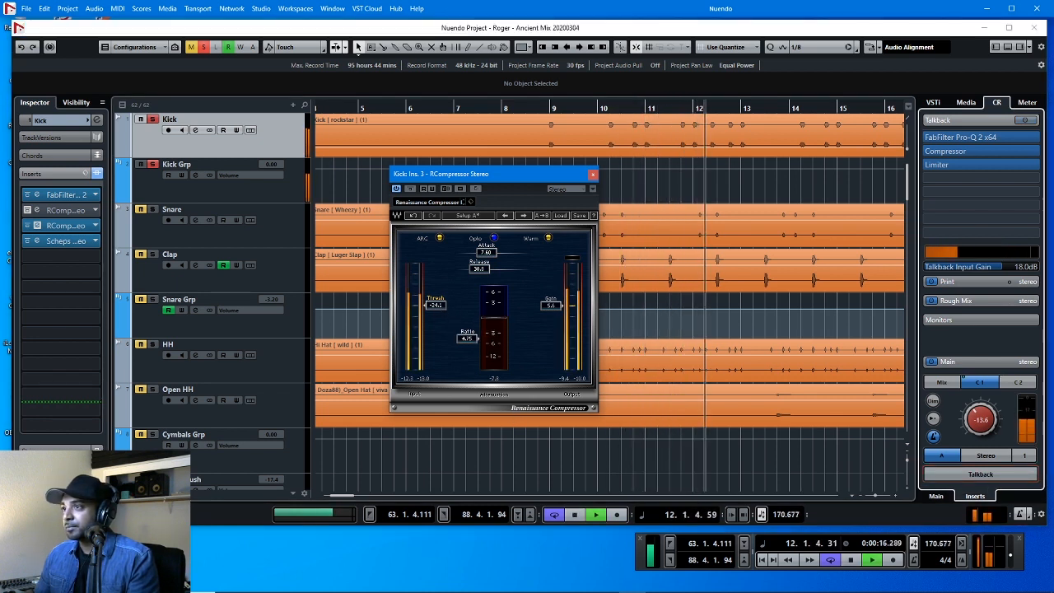
# Step: During playback set the RCompressor's threshold to -32.0, ratio to about 11.93 and gain to 7.3, then stop and turn Talkback on
pyautogui.moveTo(464, 338); pyautogui.dragTo(466, 346)
pyautogui.moveTo(438, 306); pyautogui.dragTo(439, 316)
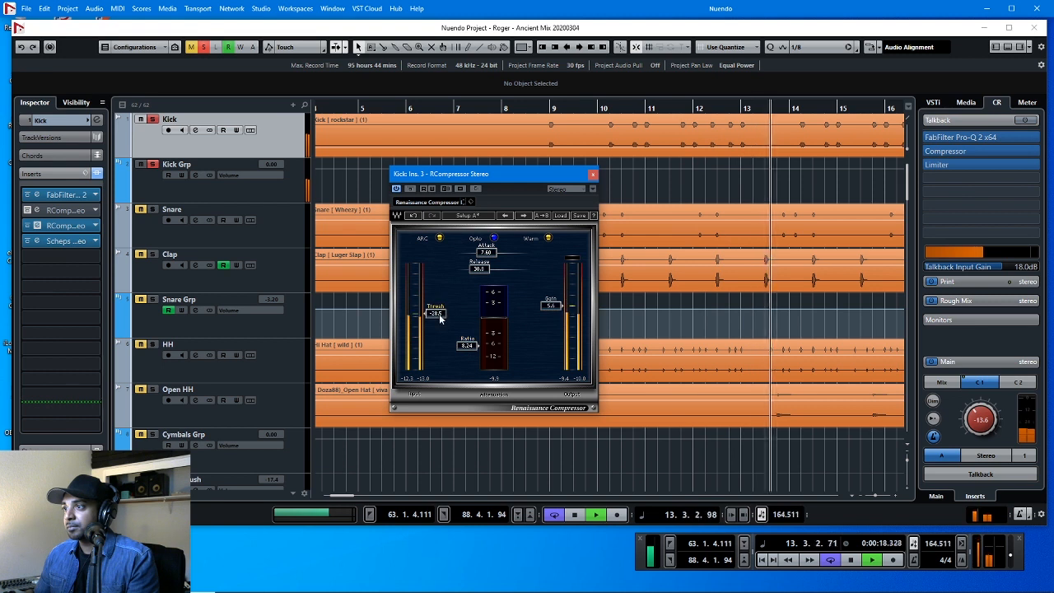
pyautogui.moveTo(545, 307); pyautogui.dragTo(546, 303)
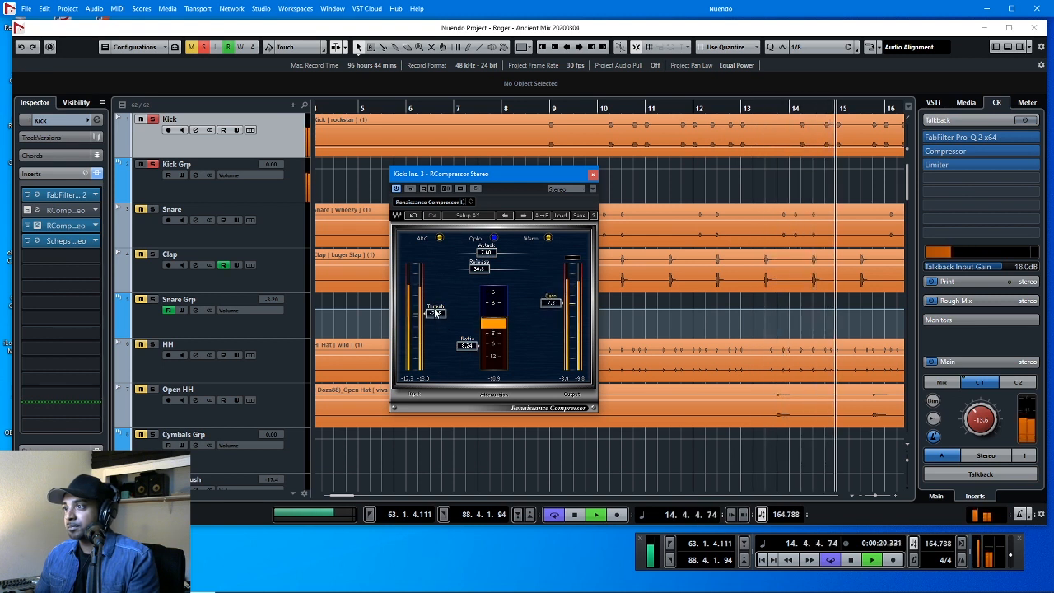
pyautogui.moveTo(434, 313); pyautogui.dragTo(467, 352)
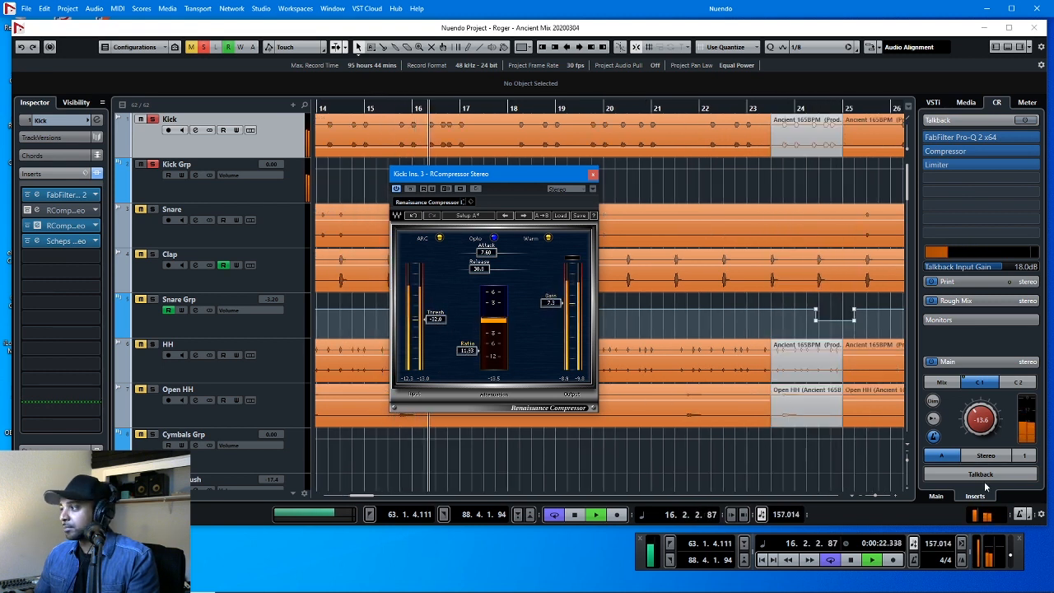
pyautogui.press('space')
pyautogui.click(980, 475)
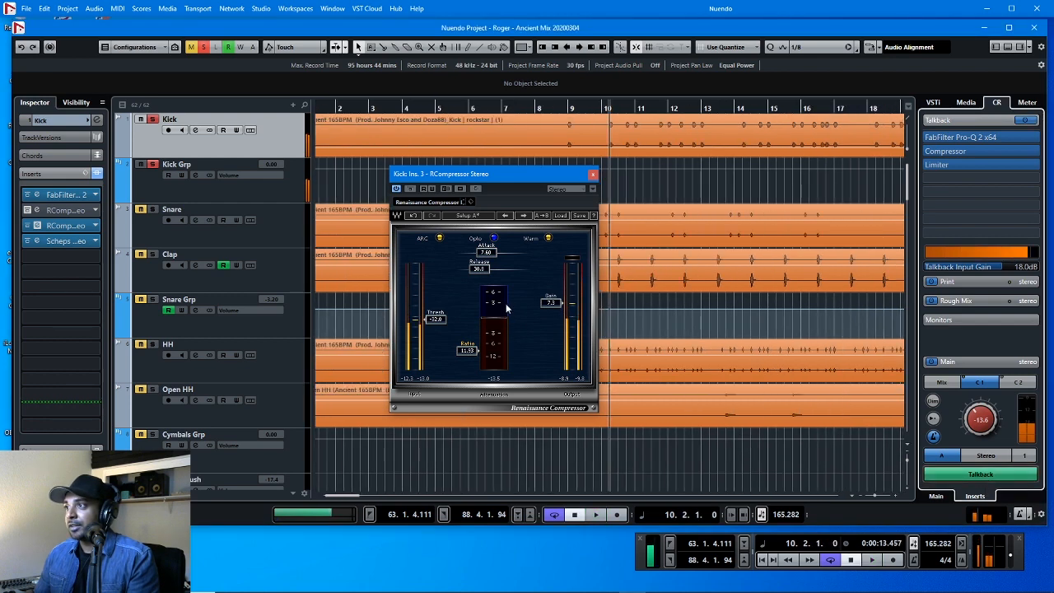
# Step: Set the RCompressor's attack to 0.50 and release to 5.00, and play the kick from bar 10.2 with Talkback off
pyautogui.press('g')
pyautogui.press('g')
pyautogui.press('g')
pyautogui.press('g')
pyautogui.press('g')
pyautogui.press('h')
pyautogui.press('h')
pyautogui.press('h')
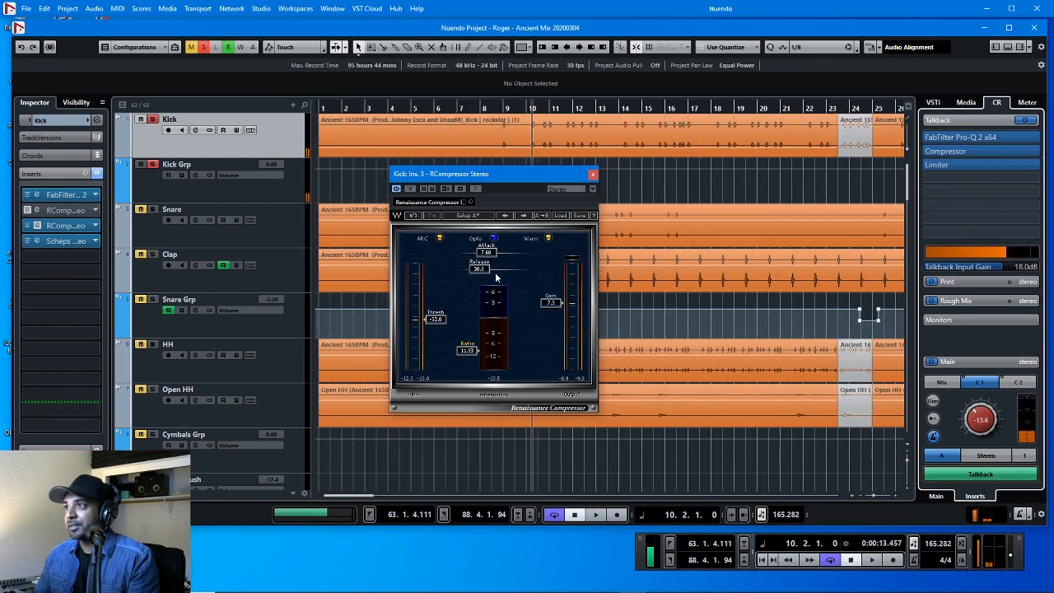
pyautogui.moveTo(487, 254); pyautogui.dragTo(468, 269)
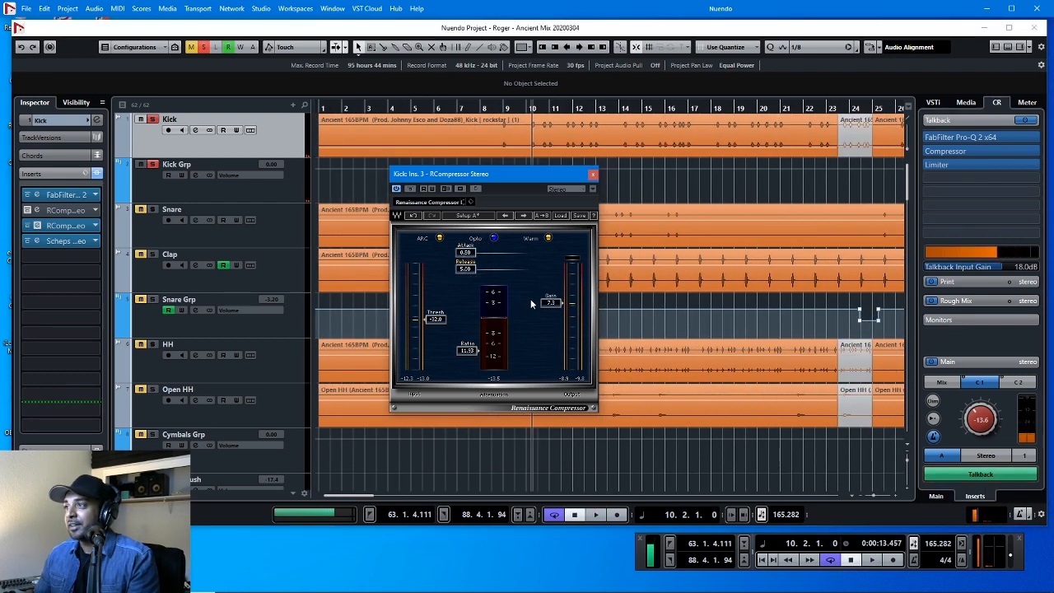
pyautogui.press('h')
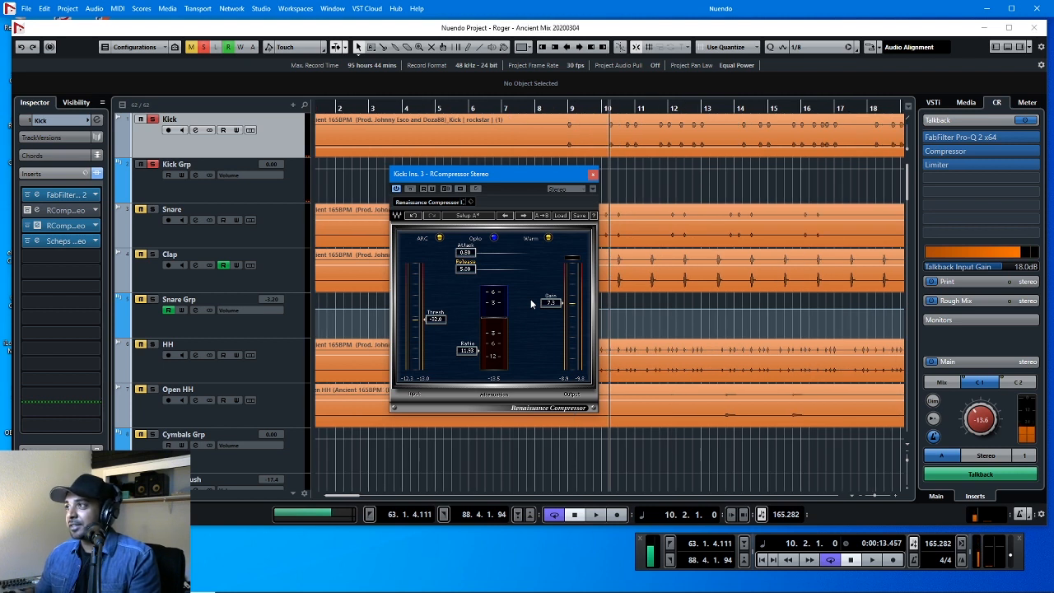
pyautogui.click(969, 475)
pyautogui.press('space')
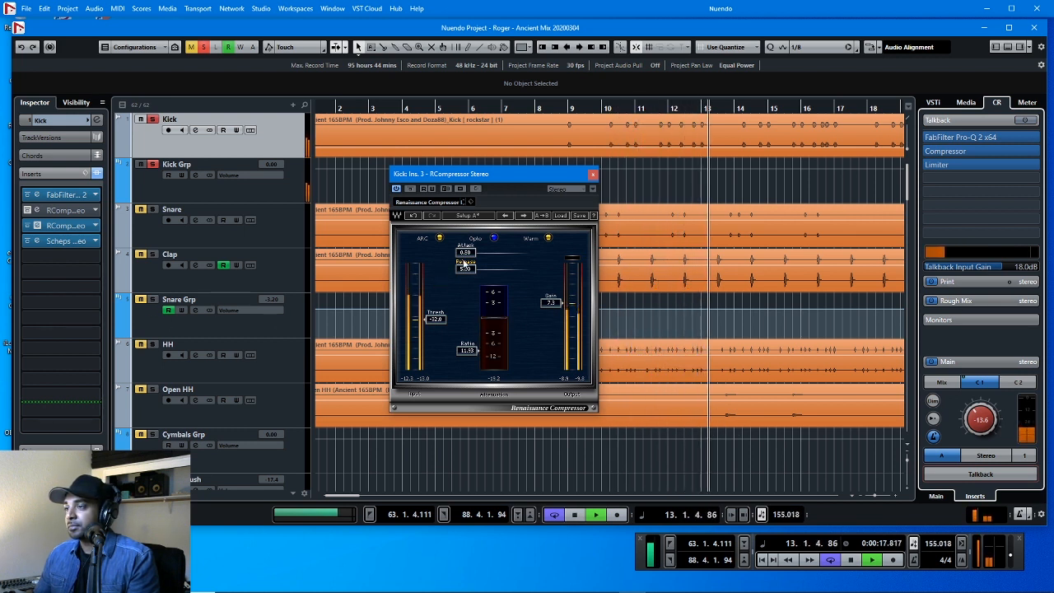
# Step: Set the kick RCompressor's attack to 2.01 and release to 13.4, then stop playback and turn Talkback on
pyautogui.click(467, 253)
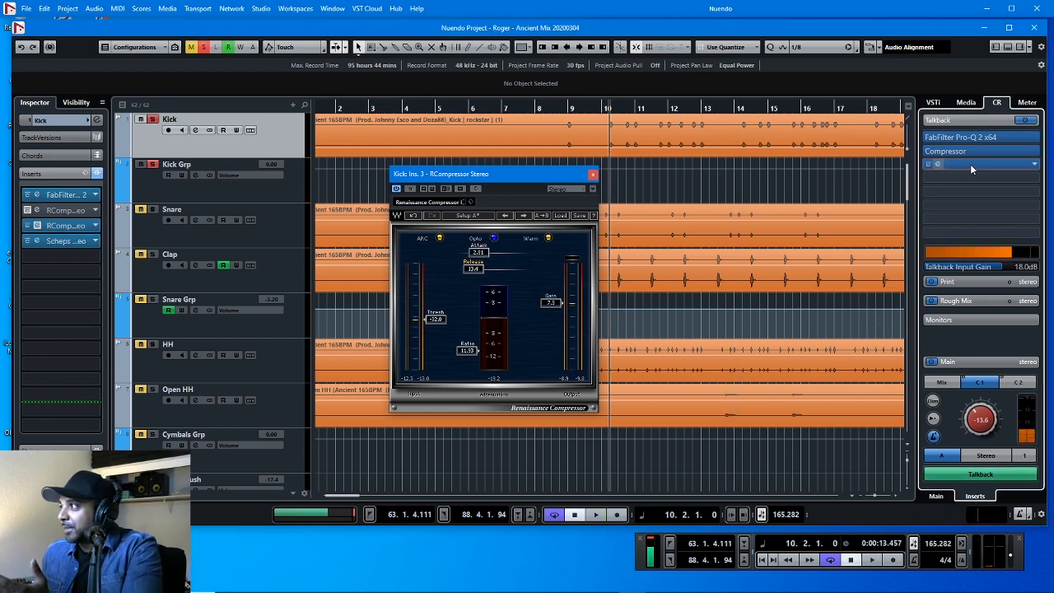
# Step: Raise the Talkback channel limiter's output to -1.8 and close the limiter
pyautogui.click(970, 164)
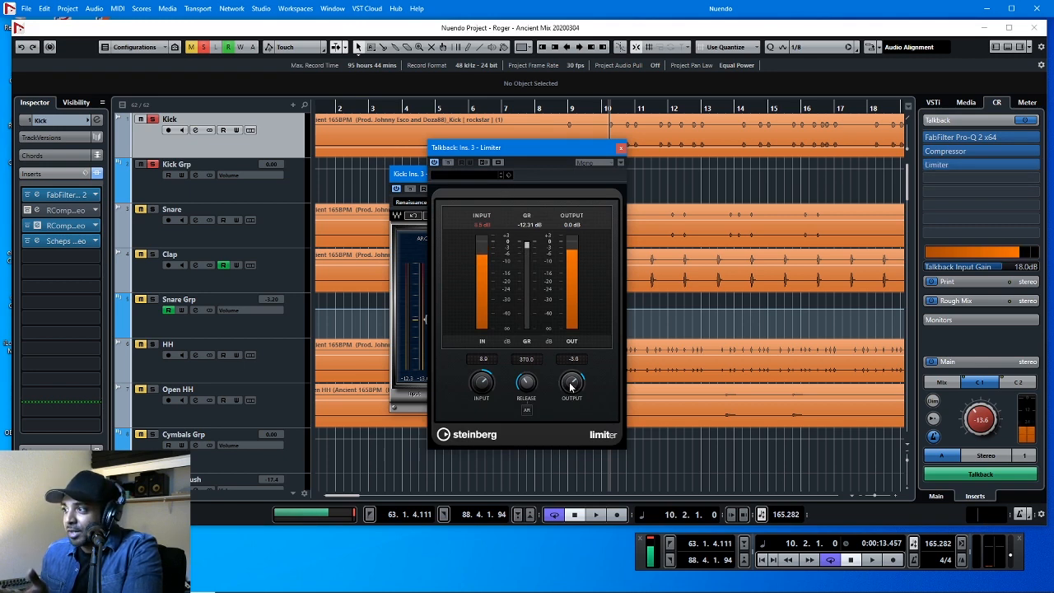
pyautogui.moveTo(570, 383); pyautogui.dragTo(572, 379)
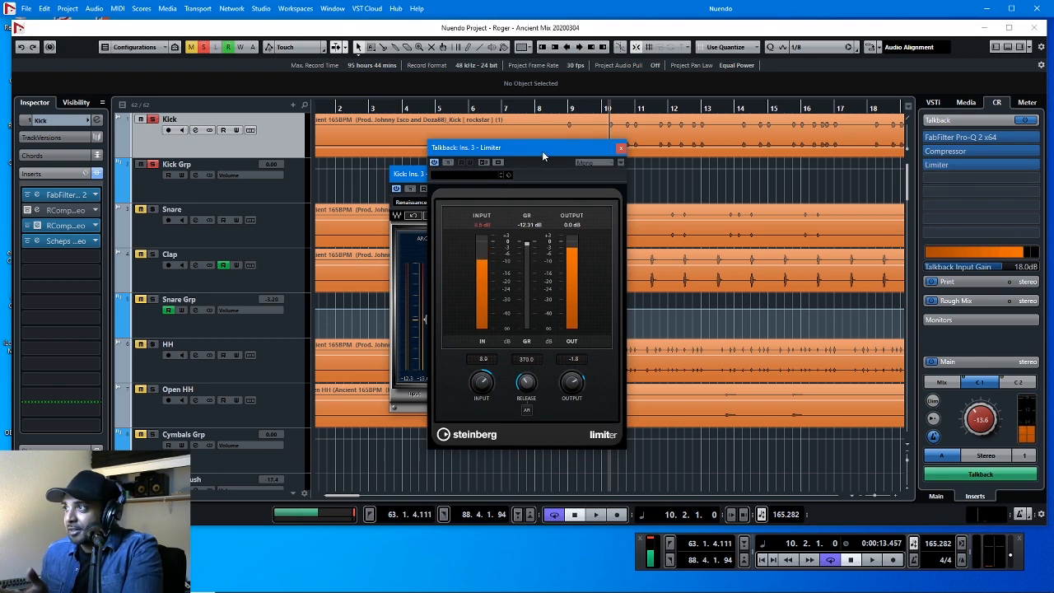
pyautogui.moveTo(557, 151); pyautogui.dragTo(586, 151)
pyautogui.click(649, 149)
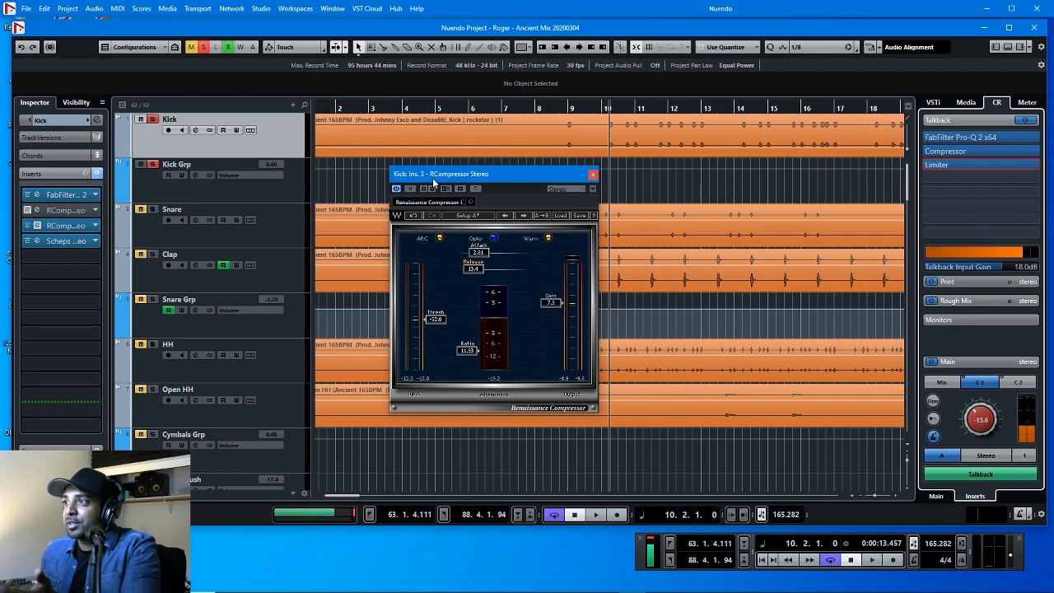
# Step: Move the kick's RCompressor window slightly higher and set the attack to 4.20
pyautogui.moveTo(432, 178); pyautogui.dragTo(432, 174)
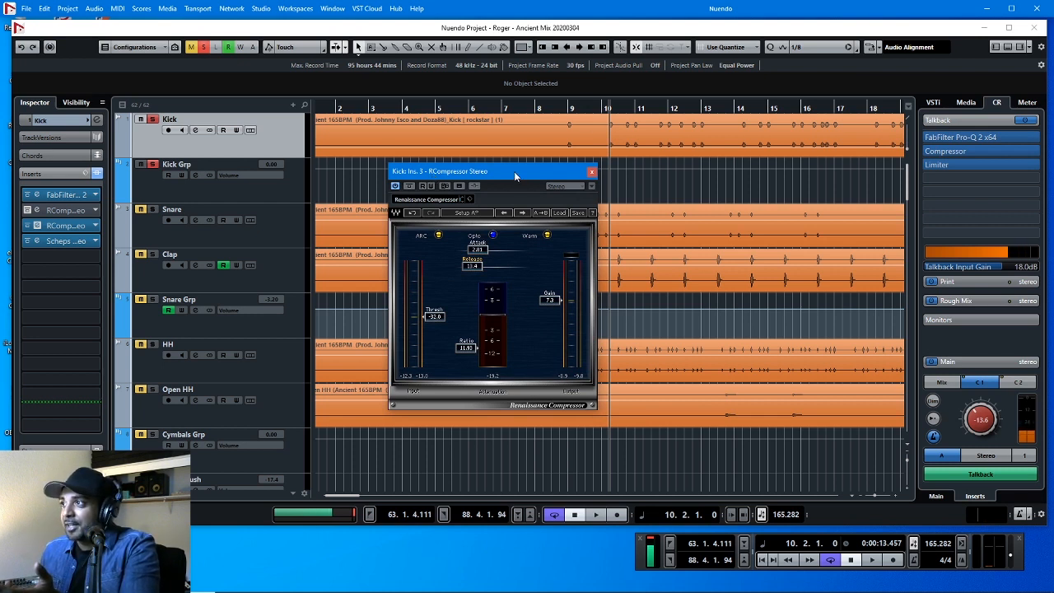
pyautogui.moveTo(514, 171); pyautogui.dragTo(514, 167)
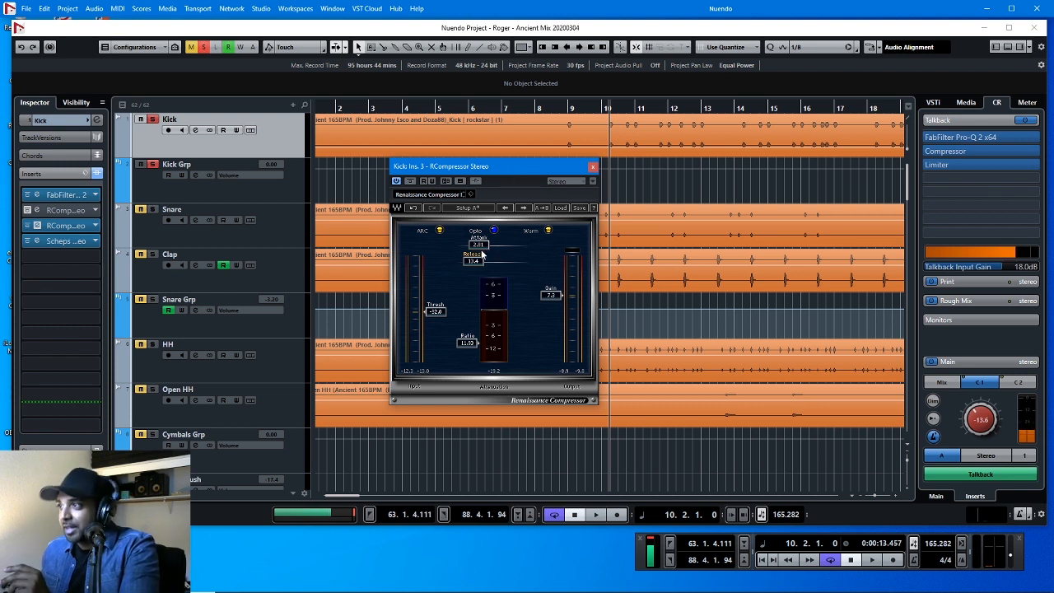
pyautogui.moveTo(477, 245); pyautogui.dragTo(478, 237)
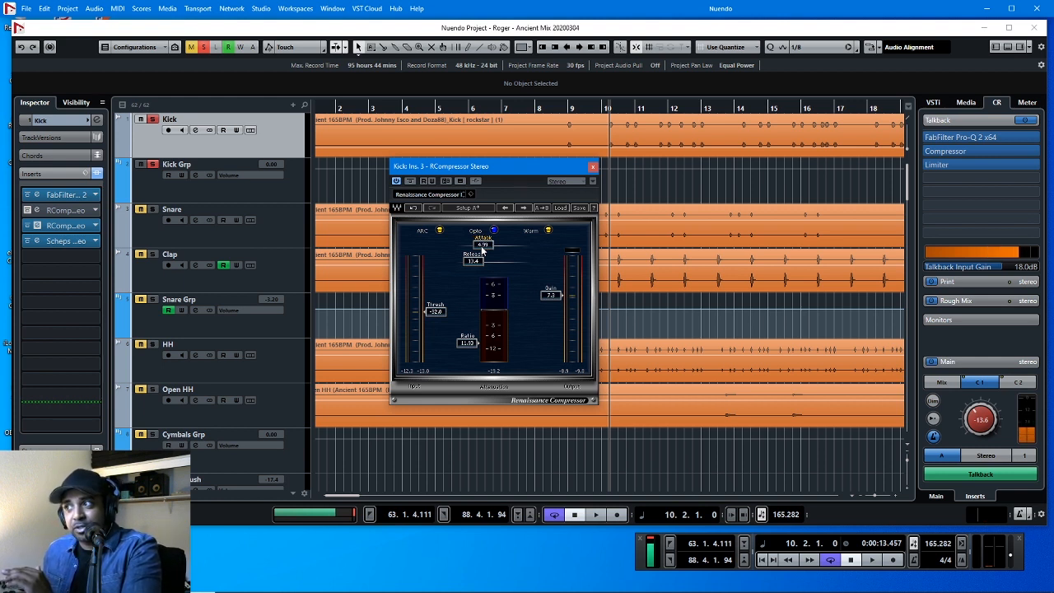
pyautogui.moveTo(481, 246); pyautogui.dragTo(485, 257)
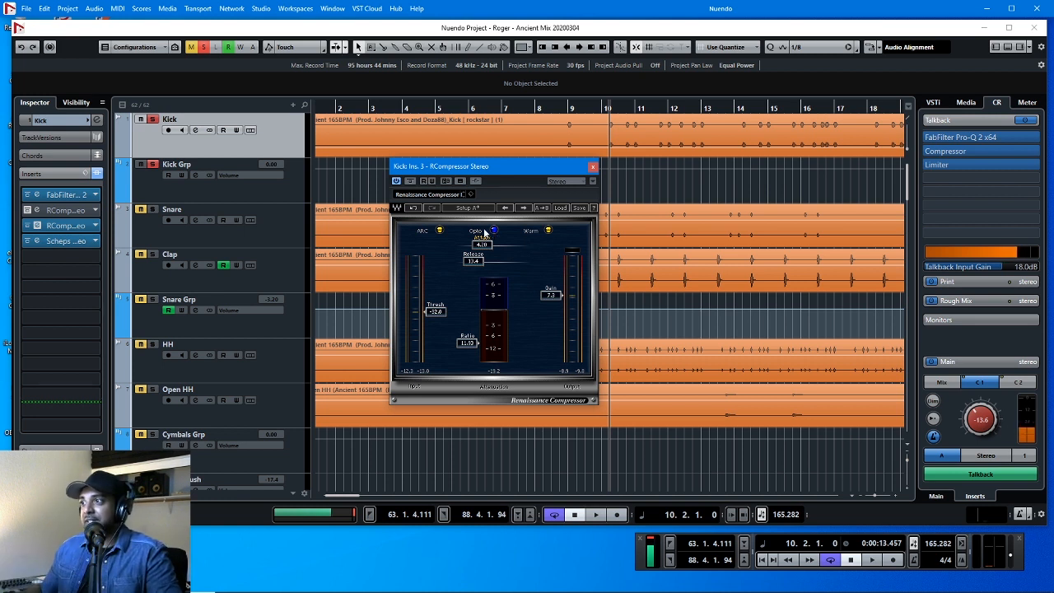
# Step: Set the RCompressor's release to 5.00, turn Talkback off and play the soloed kick from bar 10.2
pyautogui.moveTo(481, 264); pyautogui.dragTo(481, 267)
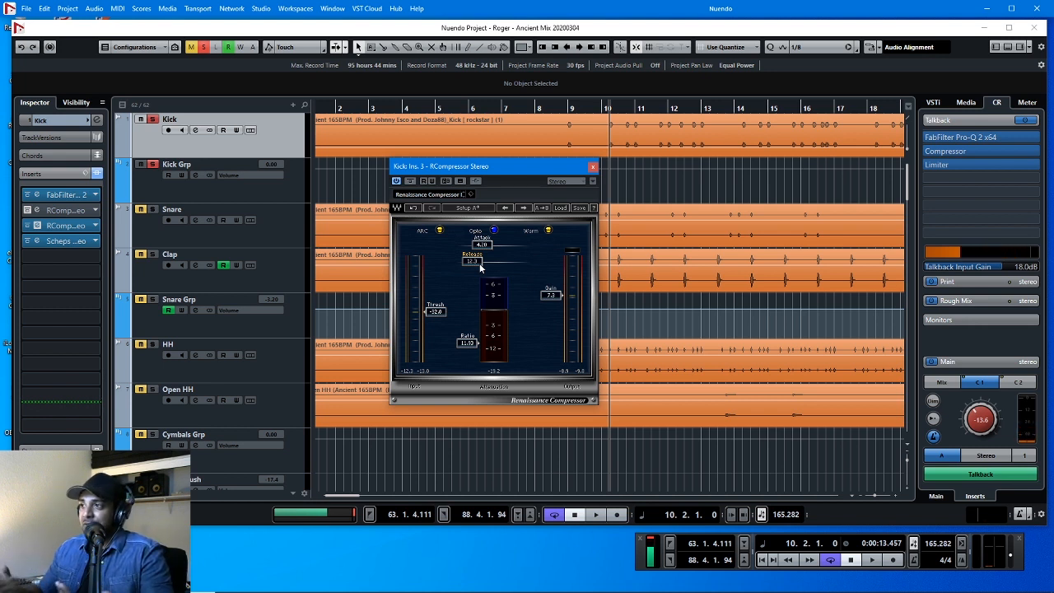
pyautogui.moveTo(476, 261); pyautogui.dragTo(474, 261)
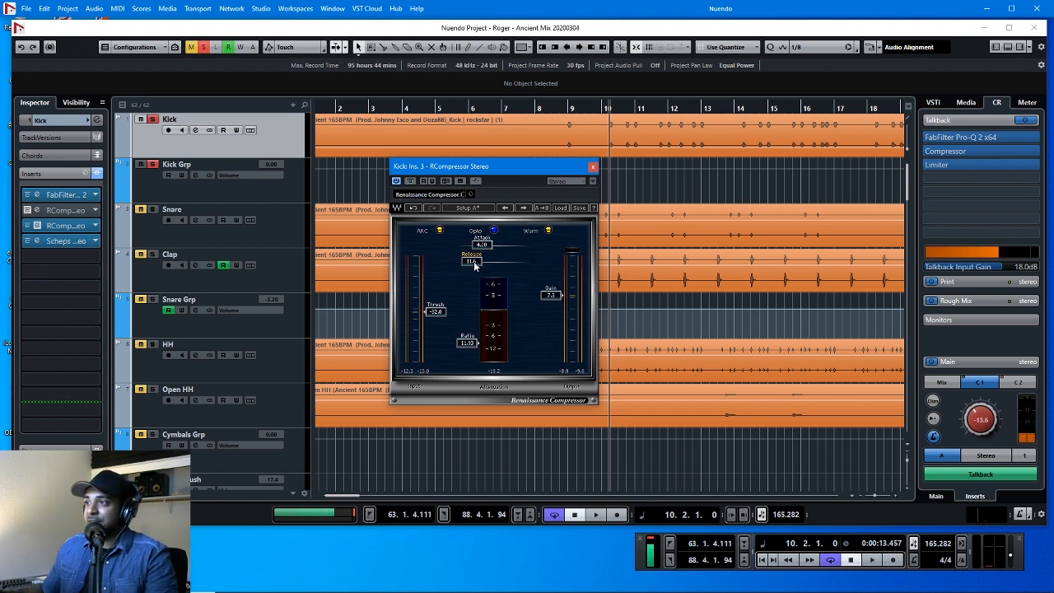
pyautogui.moveTo(473, 261)
pyautogui.mouseDown()
pyautogui.moveTo(499, 261)
pyautogui.moveTo(482, 261)
pyautogui.mouseUp()
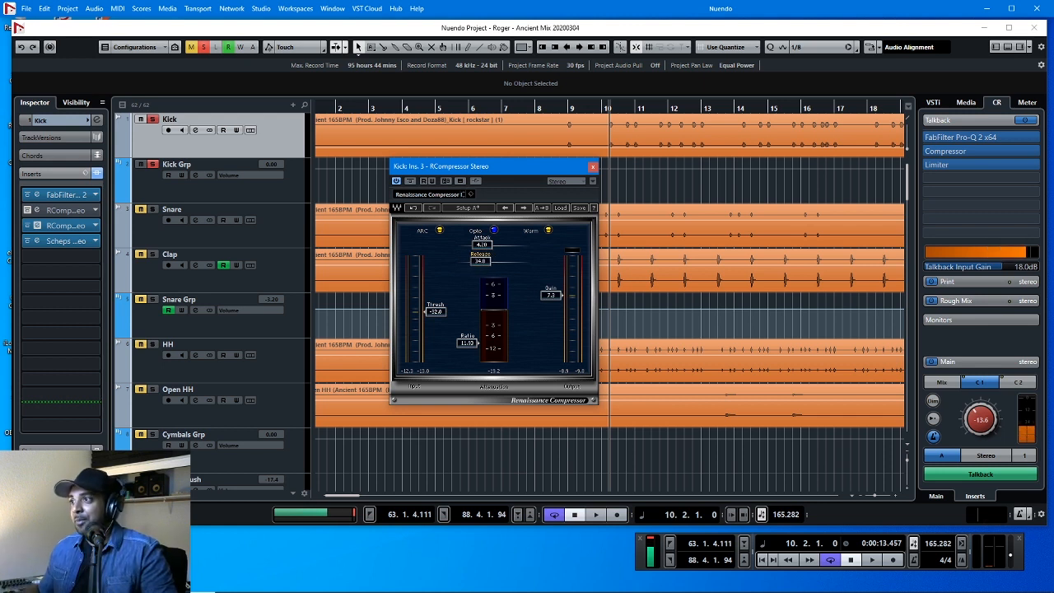
pyautogui.moveTo(480, 261); pyautogui.dragTo(467, 262)
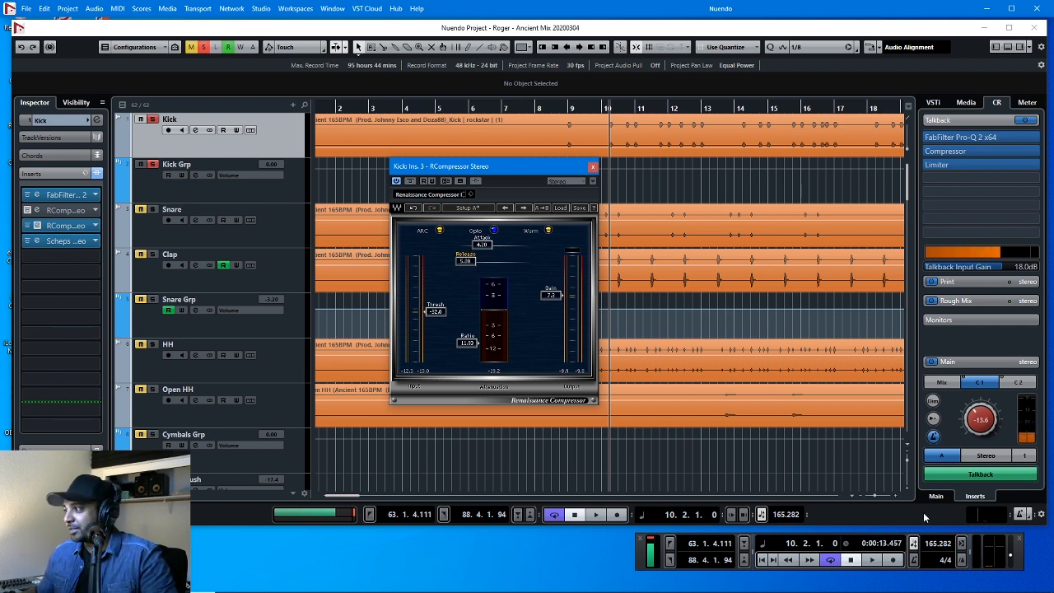
pyautogui.click(975, 472)
pyautogui.press('space')
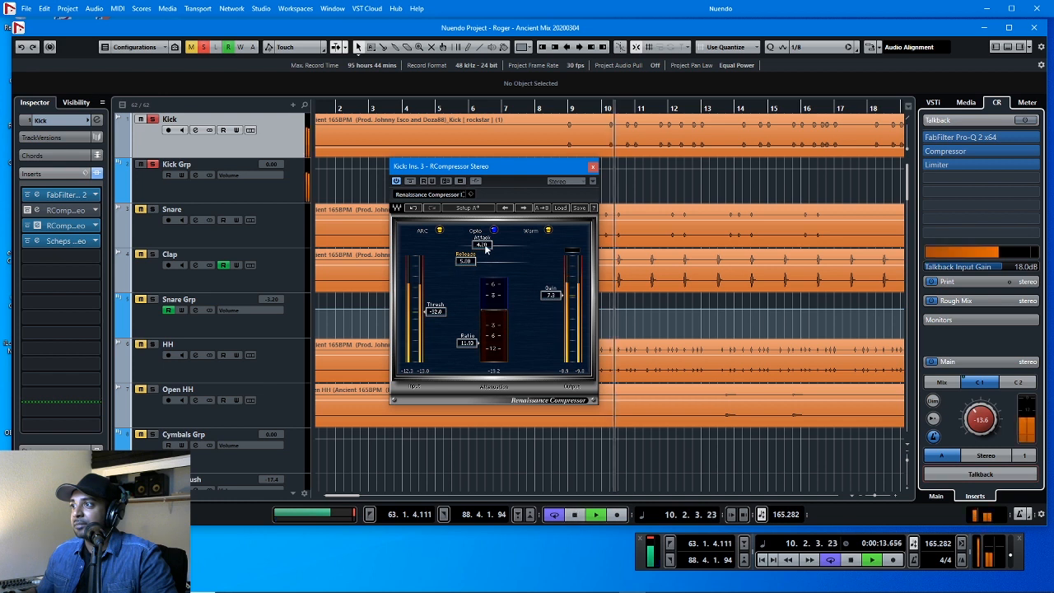
# Step: During playback, vary the RCompressor's attack, ending at 6.27, and greatly lengthen the release, then stop and turn Talkback on
pyautogui.moveTo(486, 249); pyautogui.dragTo(467, 249)
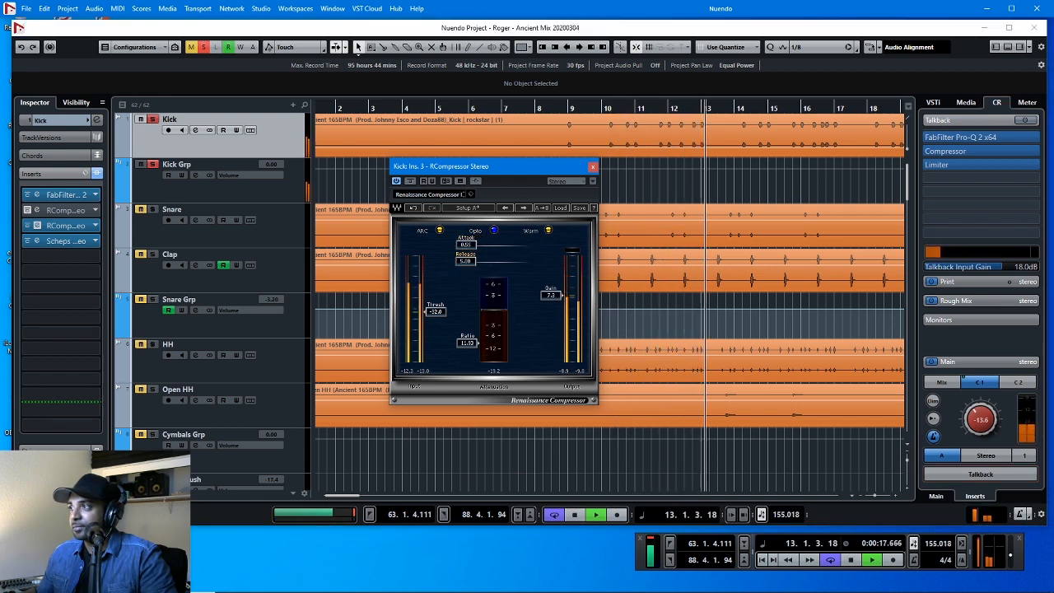
pyautogui.moveTo(466, 261)
pyautogui.mouseDown()
pyautogui.moveTo(520, 261)
pyautogui.moveTo(484, 245)
pyautogui.moveTo(464, 260)
pyautogui.mouseUp()
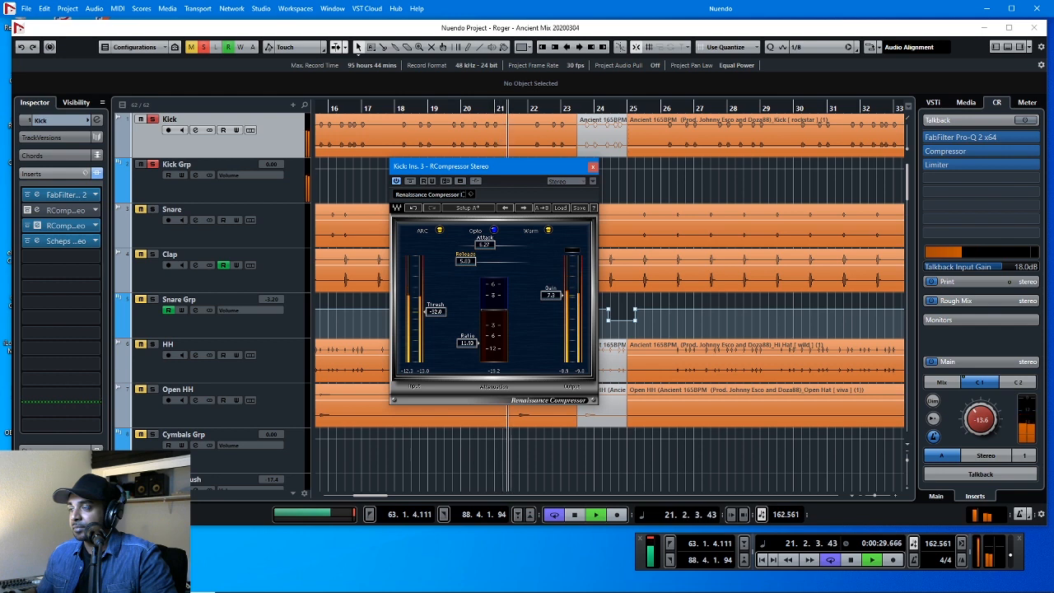
pyautogui.moveTo(465, 261); pyautogui.dragTo(519, 261)
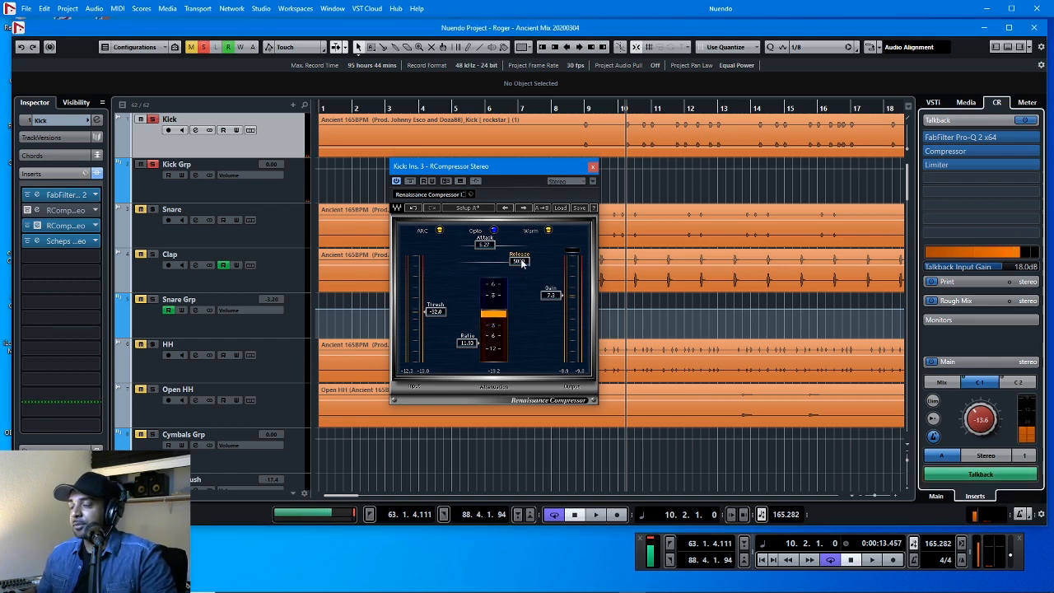
# Step: Shorten the kick RCompressor's release to 5.41 and set its attack to 2.41
pyautogui.moveTo(521, 259); pyautogui.dragTo(472, 247)
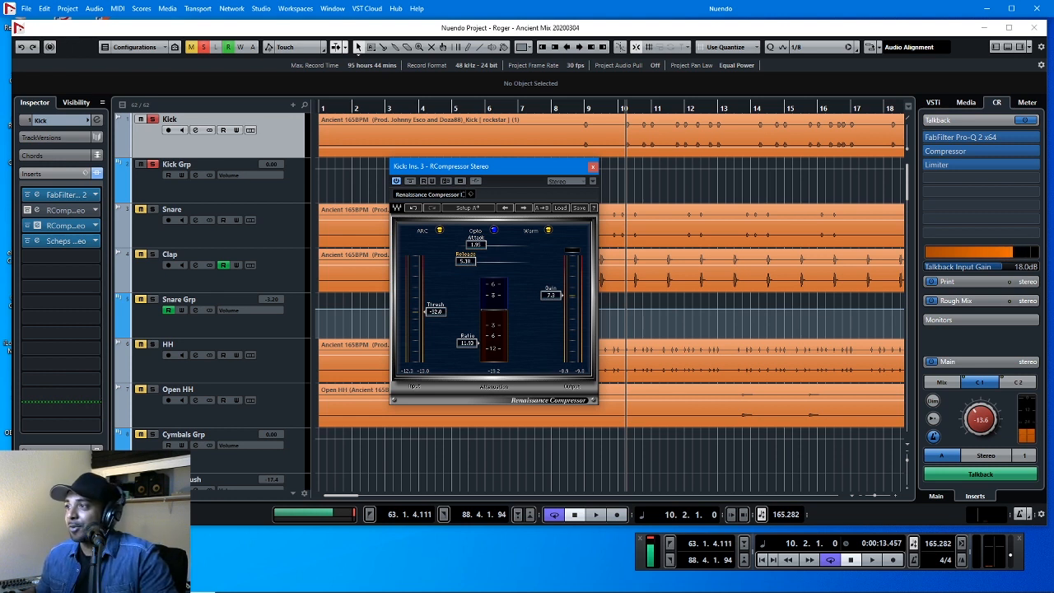
pyautogui.moveTo(472, 245); pyautogui.dragTo(474, 246)
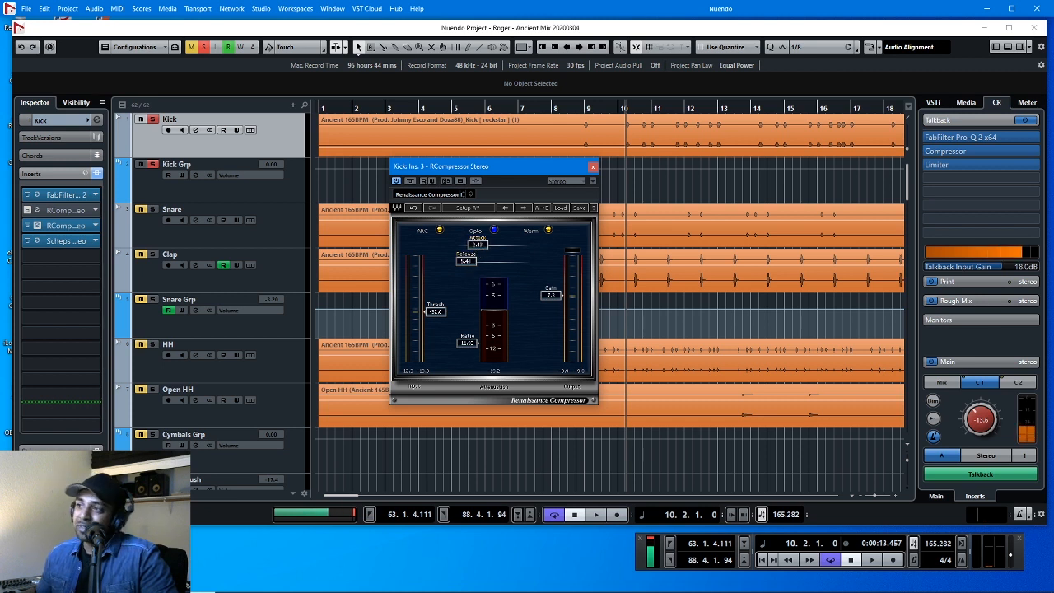
pyautogui.moveTo(477, 245)
pyautogui.mouseDown()
pyautogui.moveTo(466, 244)
pyautogui.moveTo(477, 245)
pyautogui.mouseUp()
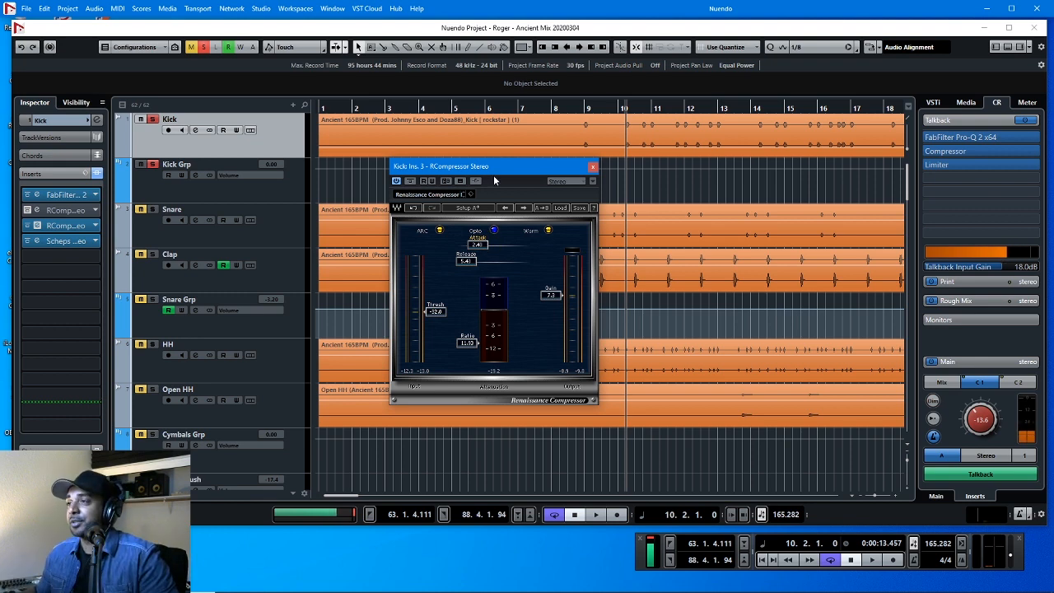
# Step: Close the RCompressor window, bypass the duplicated RCompressor in the kick's third insert and reactivate the original in the second
pyautogui.moveTo(485, 165); pyautogui.dragTo(475, 171)
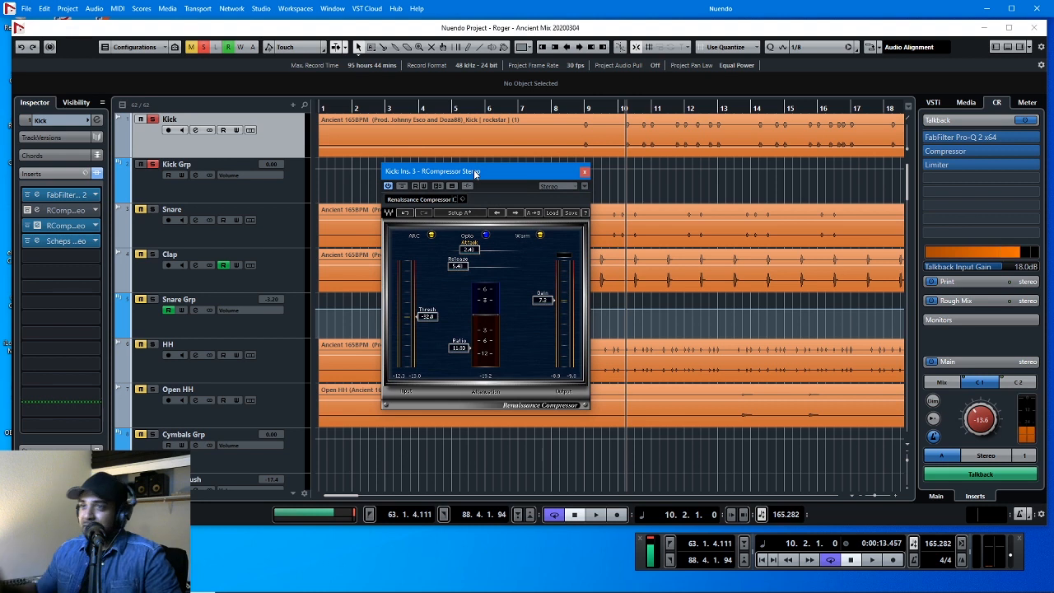
pyautogui.click(585, 172)
pyautogui.click(27, 226)
pyautogui.click(28, 210)
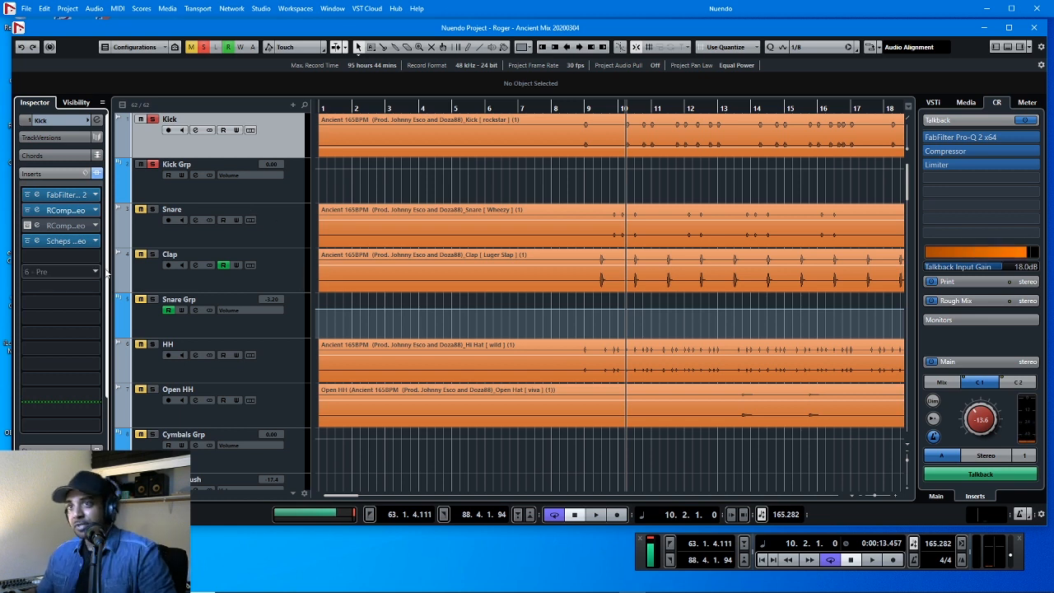
# Step: Clear all track solos, then solo and select the Clap track
pyautogui.click(203, 48)
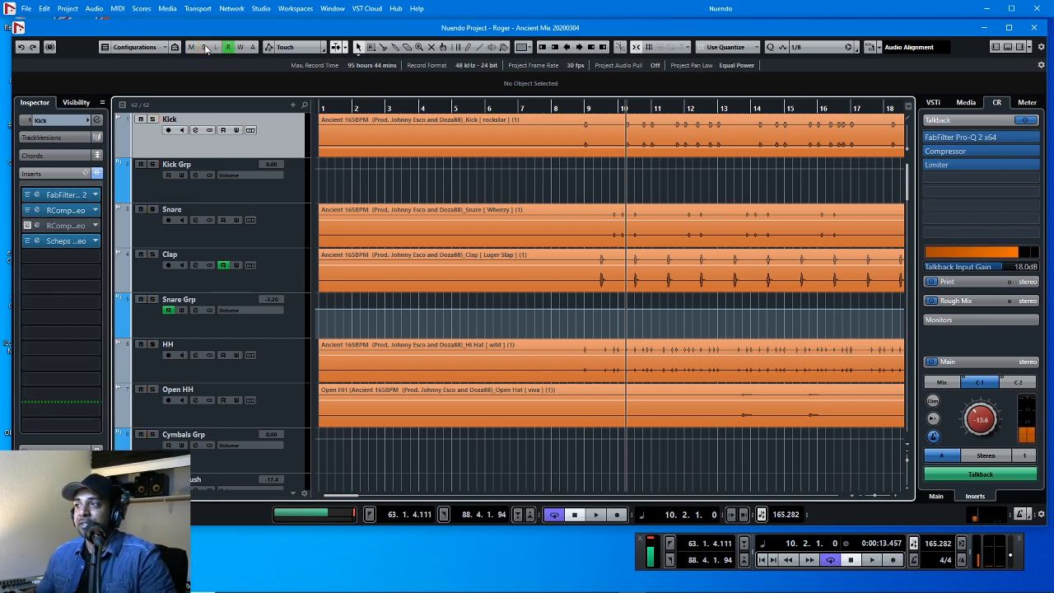
pyautogui.click(153, 257)
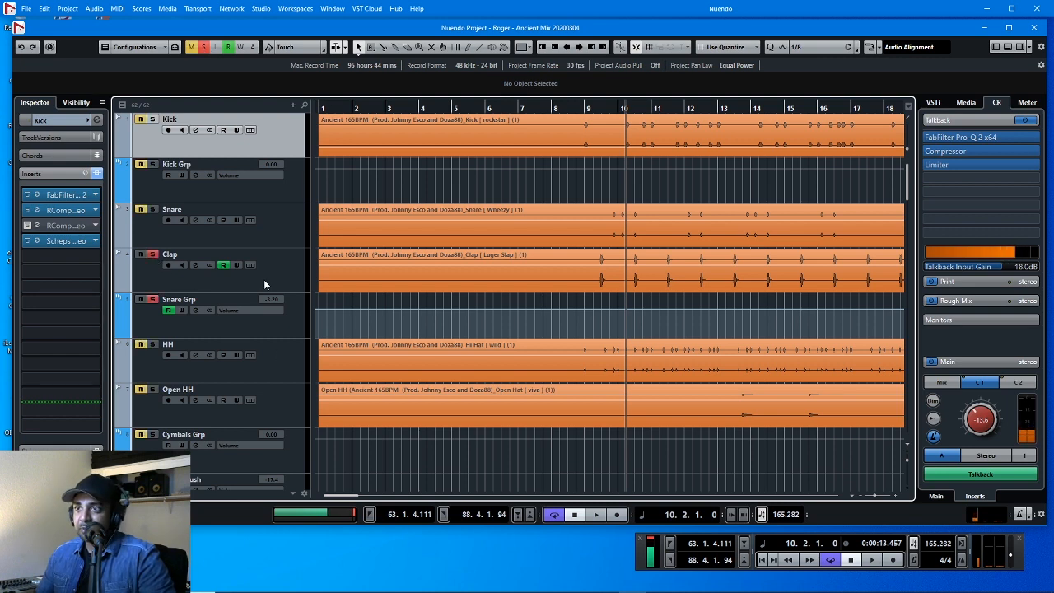
pyautogui.click(264, 279)
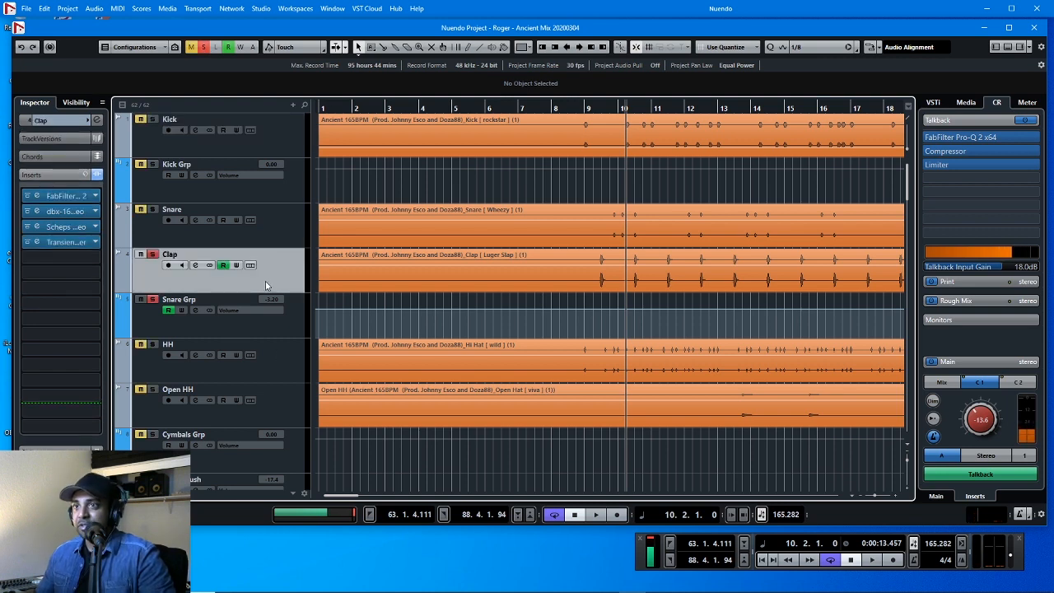
# Step: Open the dbx-160 on the Clap track's second insert and reposition its window so the whole plug-in fits over the arrangement
pyautogui.doubleClick(41, 214)
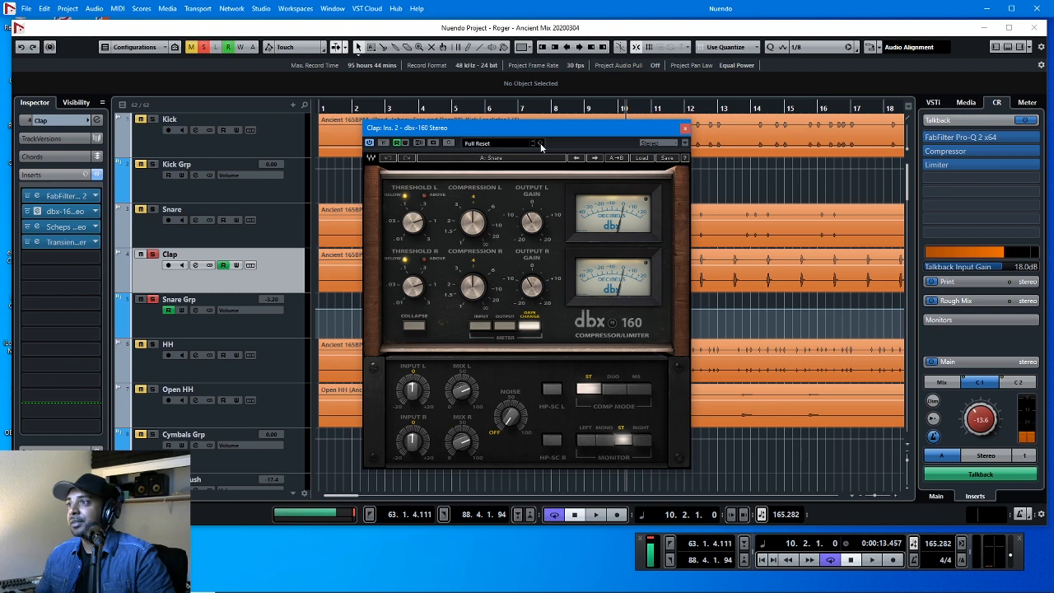
pyautogui.moveTo(509, 128); pyautogui.dragTo(525, 131)
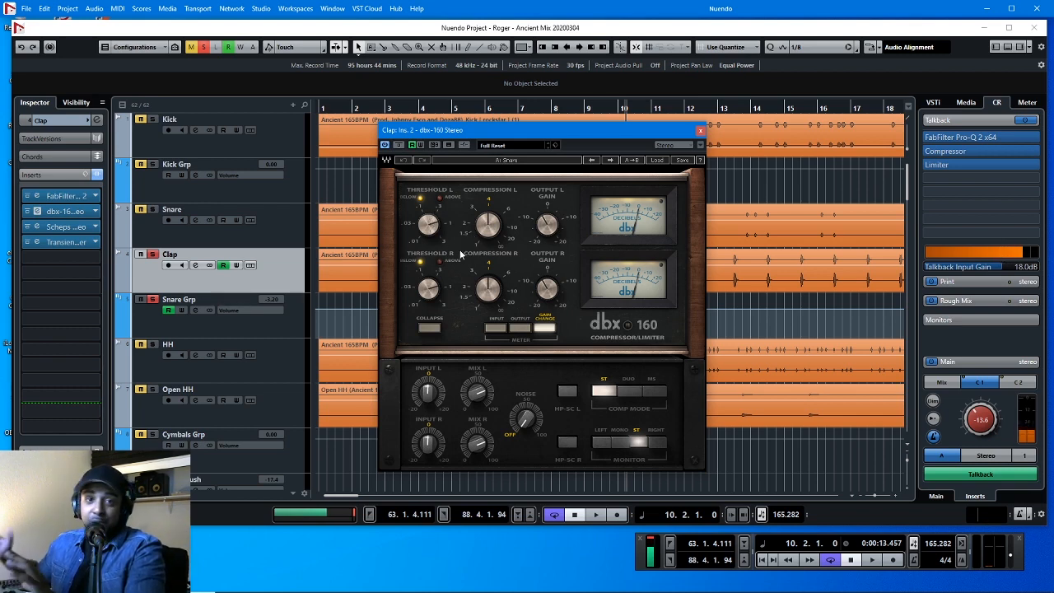
pyautogui.moveTo(486, 133); pyautogui.dragTo(483, 108)
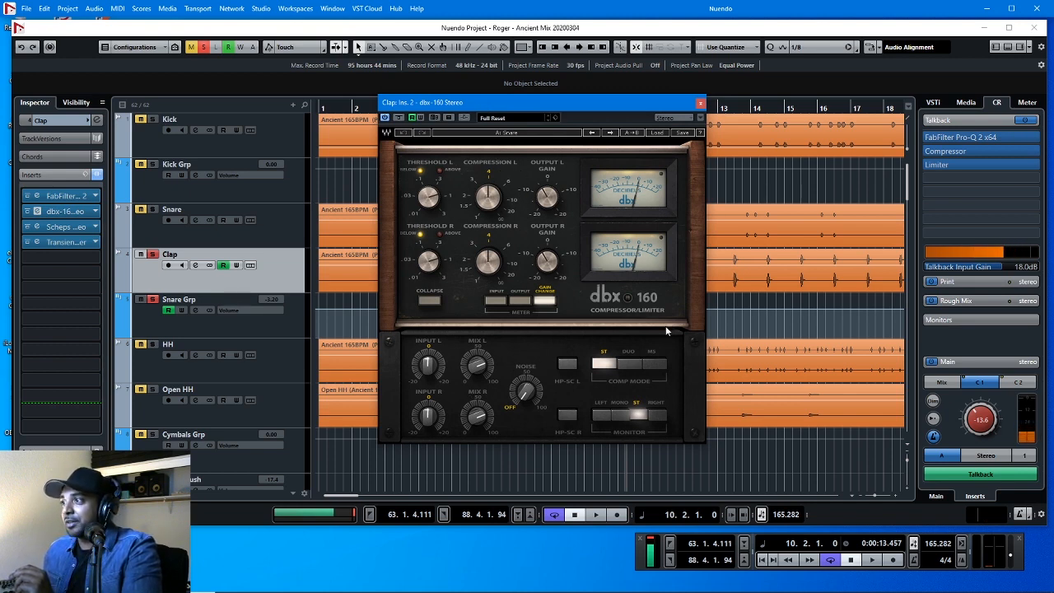
# Step: Bypass the dbx-160, turn Talkback off and play the soloed clap from bar 10.2
pyautogui.click(400, 119)
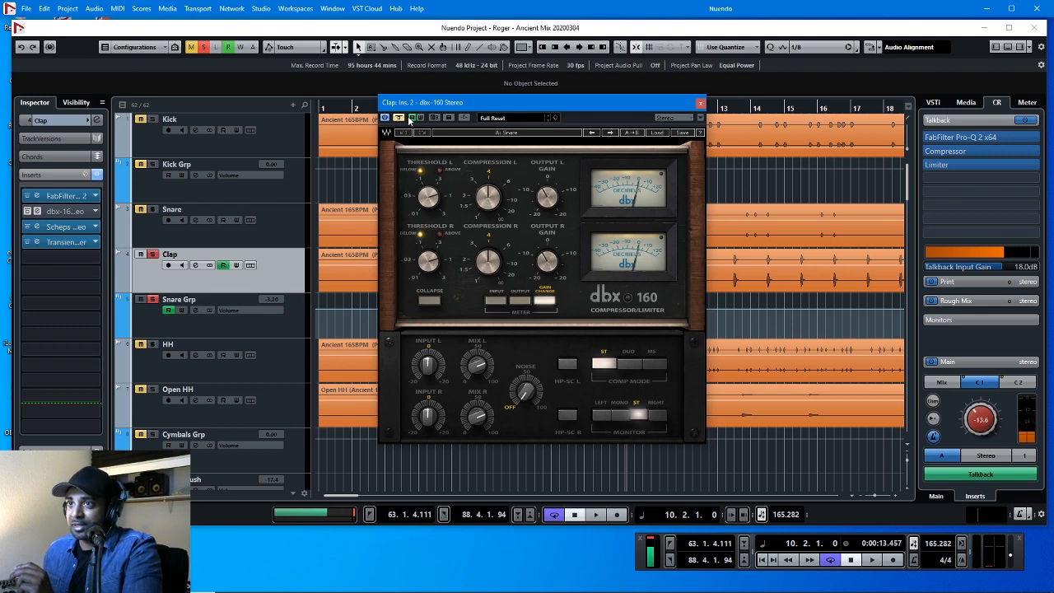
pyautogui.click(981, 480)
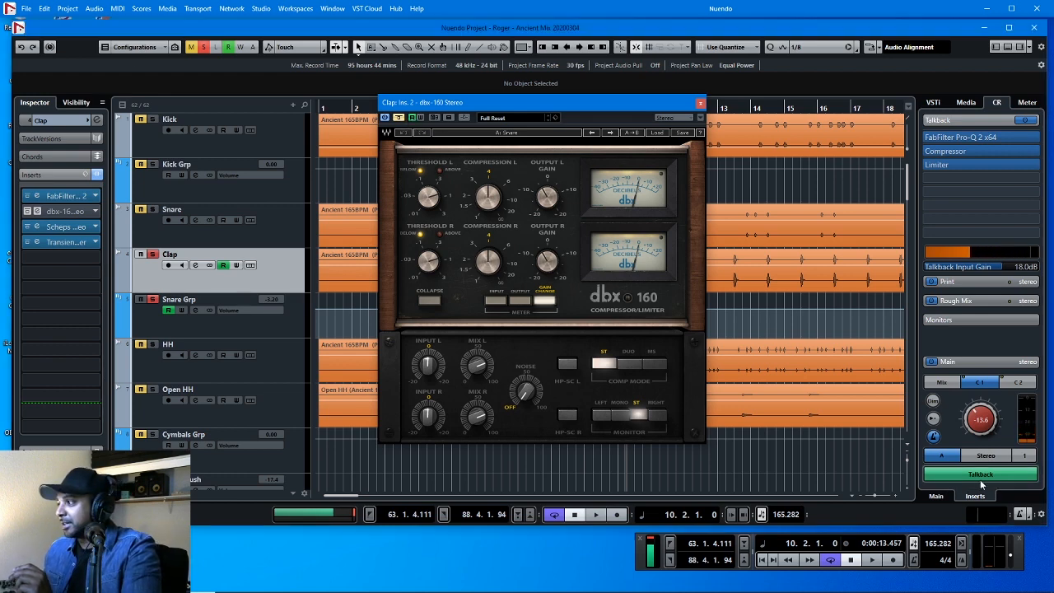
pyautogui.click(981, 481)
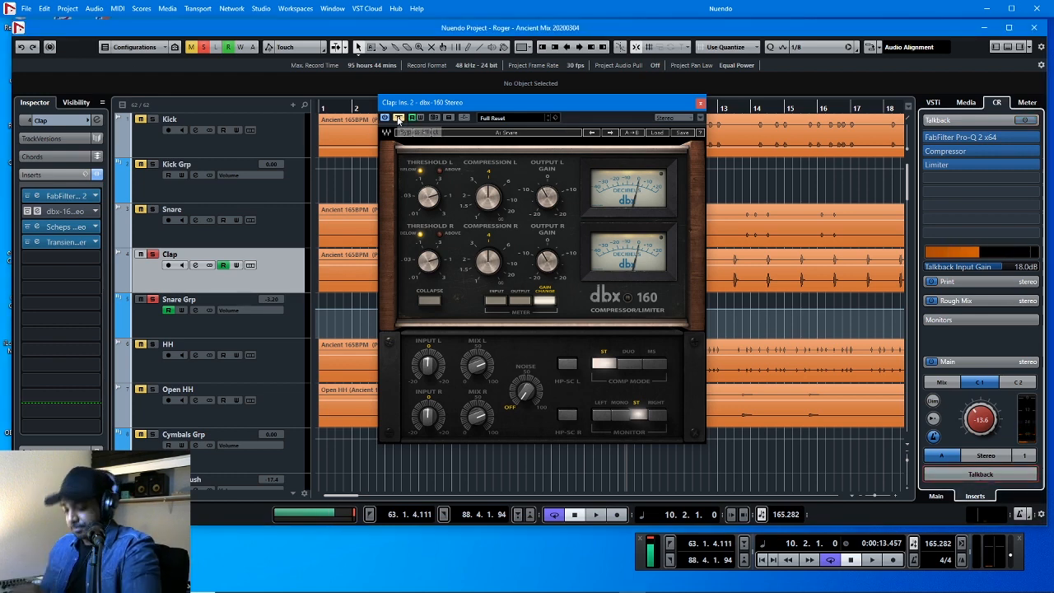
pyautogui.press('space')
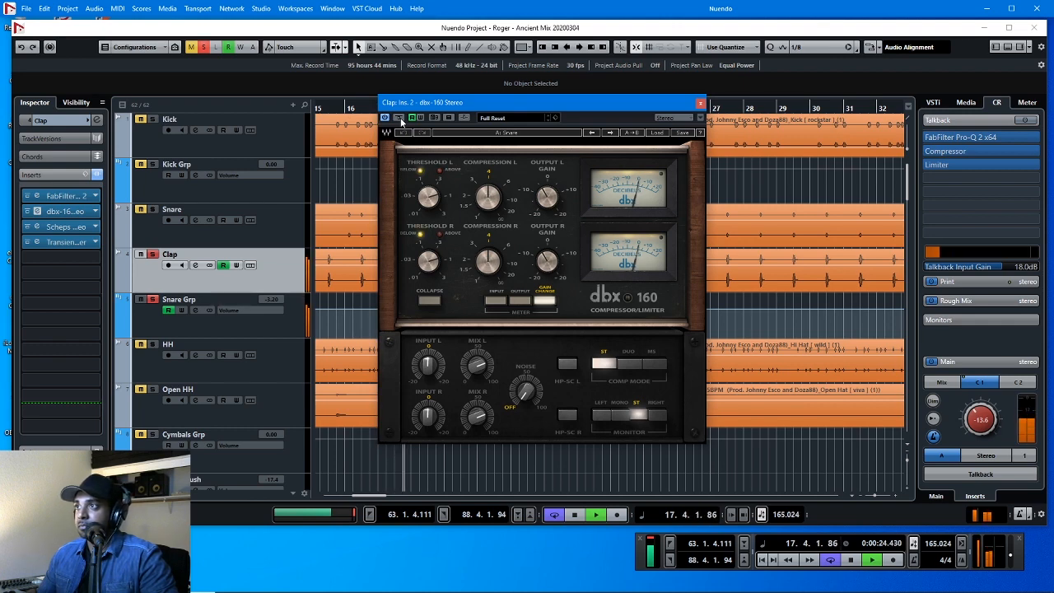
# Step: Compare the clap with the dbx-160 bypassed and active during playback, leaving it active, then stop and turn Talkback on
pyautogui.click(400, 119)
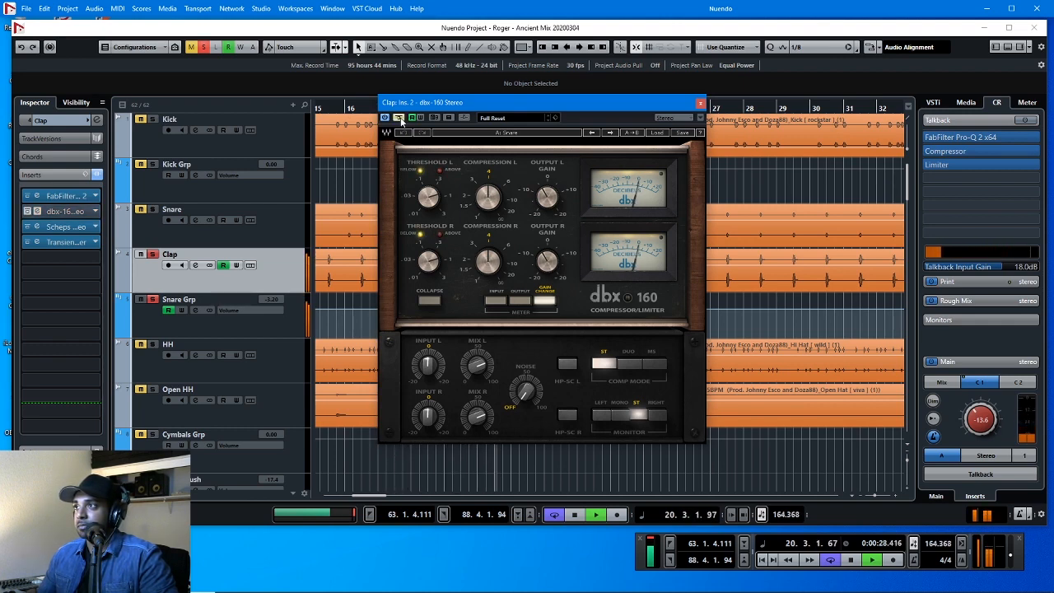
pyautogui.click(400, 120)
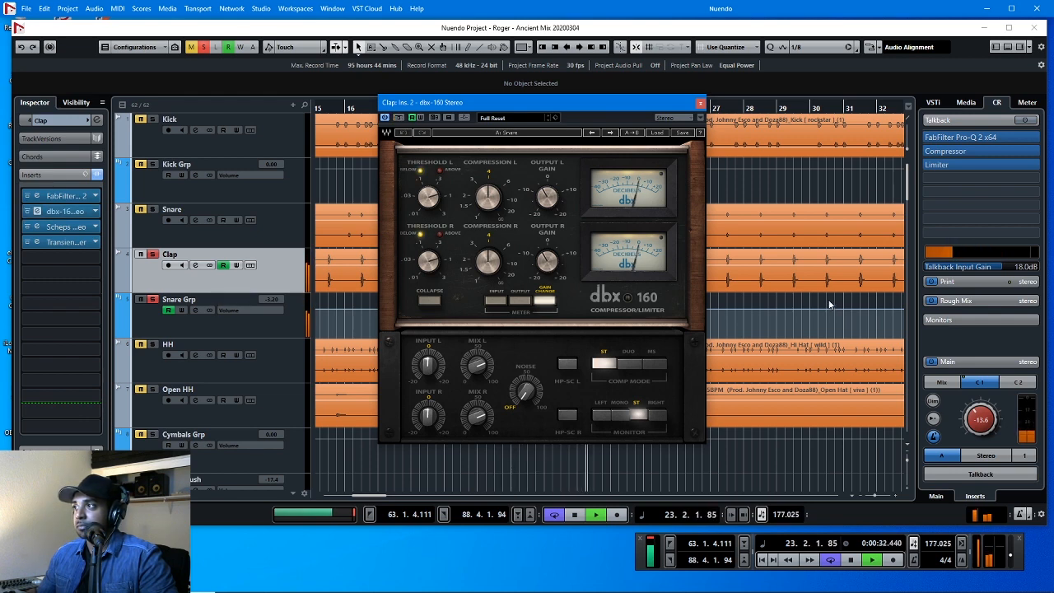
pyautogui.press('space')
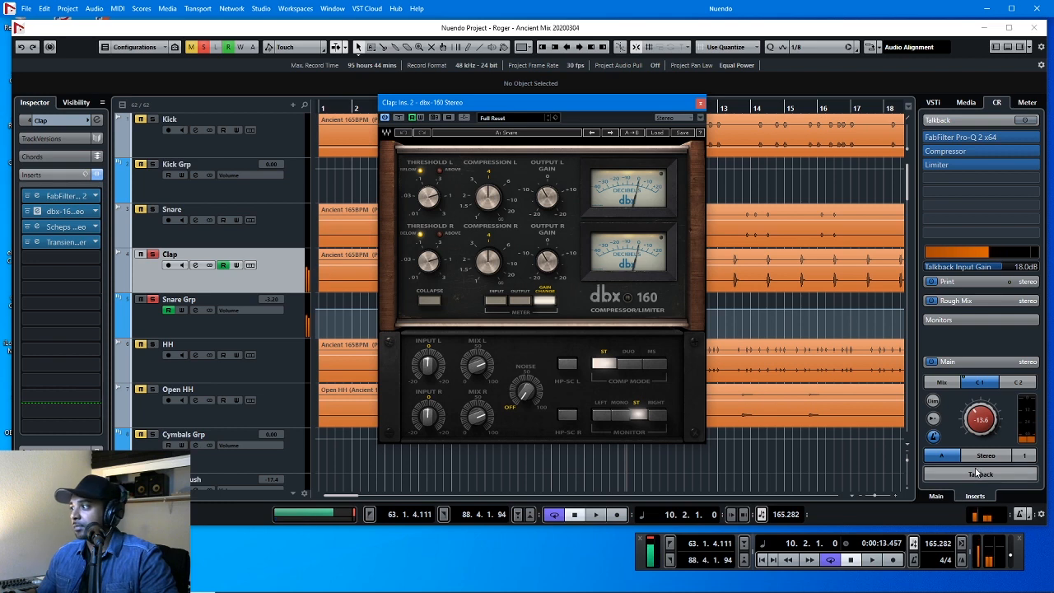
pyautogui.click(979, 474)
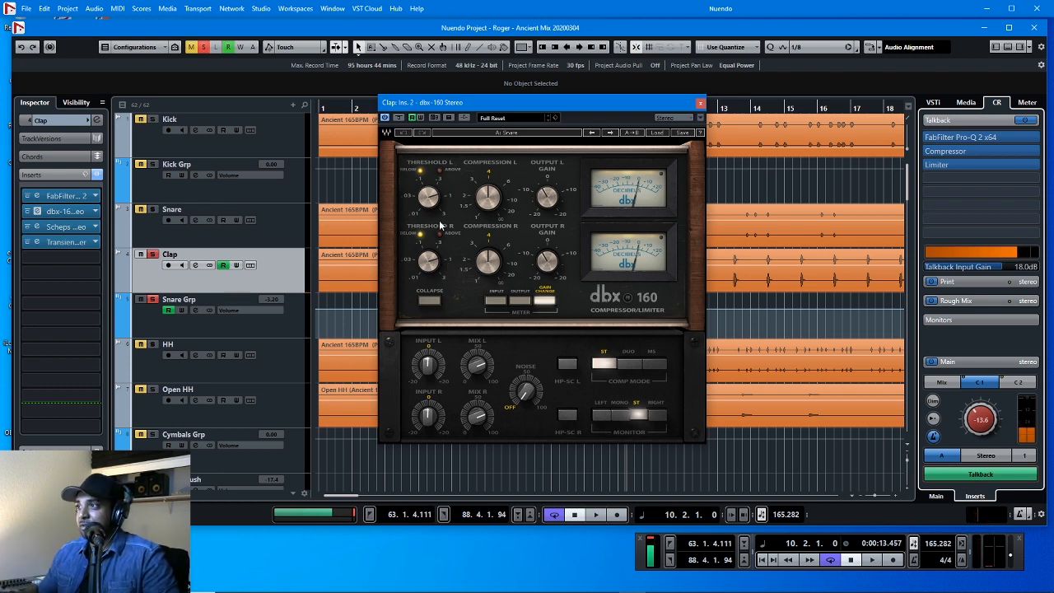
# Step: Close the dbx-160 on the Clap track and clear the track's solo
pyautogui.moveTo(476, 104); pyautogui.dragTo(465, 106)
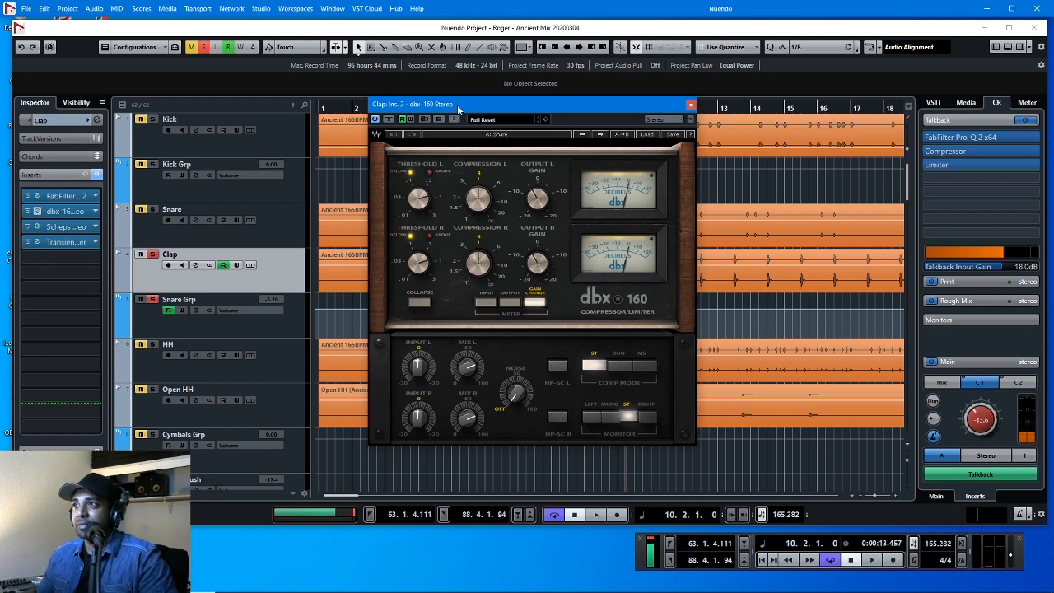
pyautogui.moveTo(459, 109); pyautogui.dragTo(459, 118)
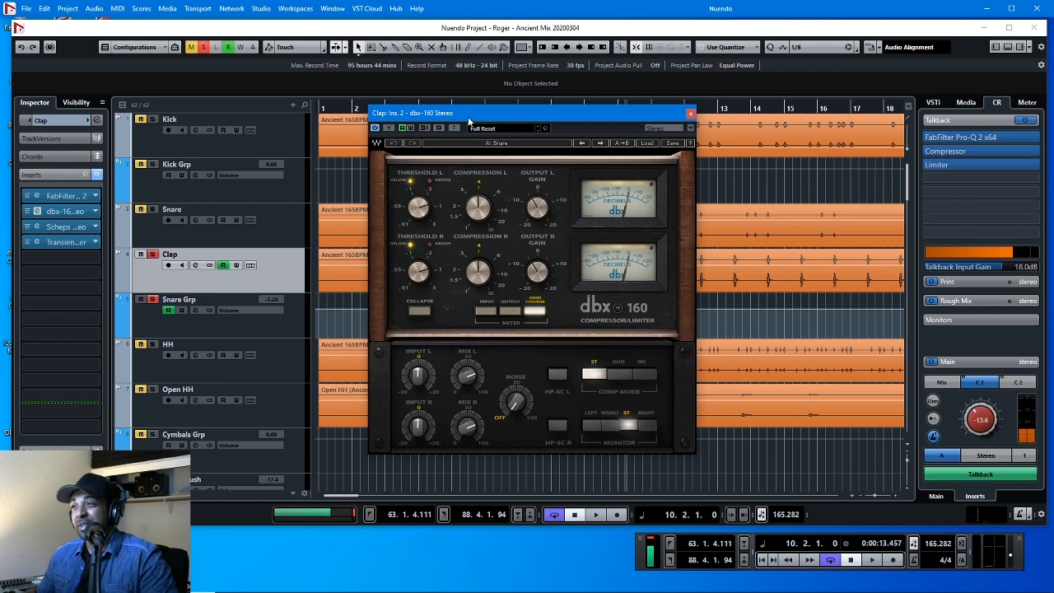
pyautogui.moveTo(465, 116); pyautogui.dragTo(463, 113)
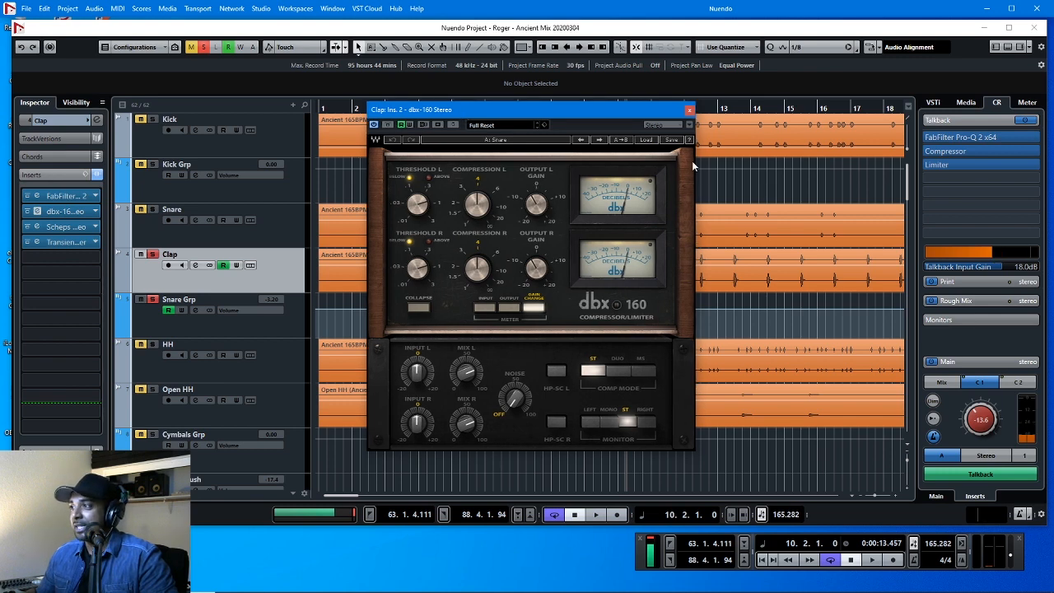
pyautogui.click(691, 113)
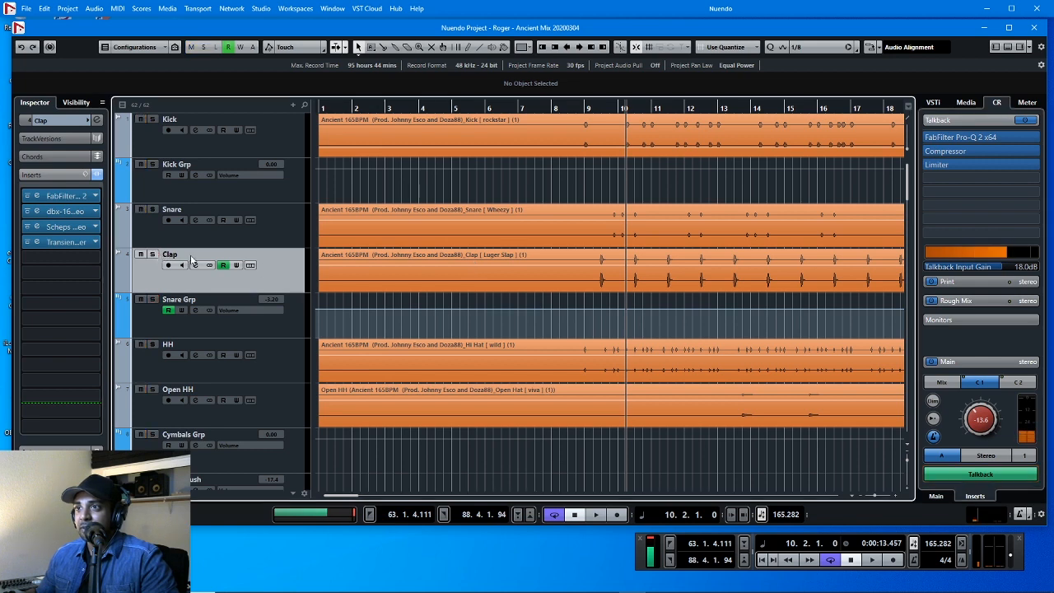
pyautogui.click(152, 254)
# Step: Select the 808 track, open the UAD UA 1176 Rev A on its third insert and move the plug-in window off the 808 clip
pyautogui.scroll(-4, 510, 270)
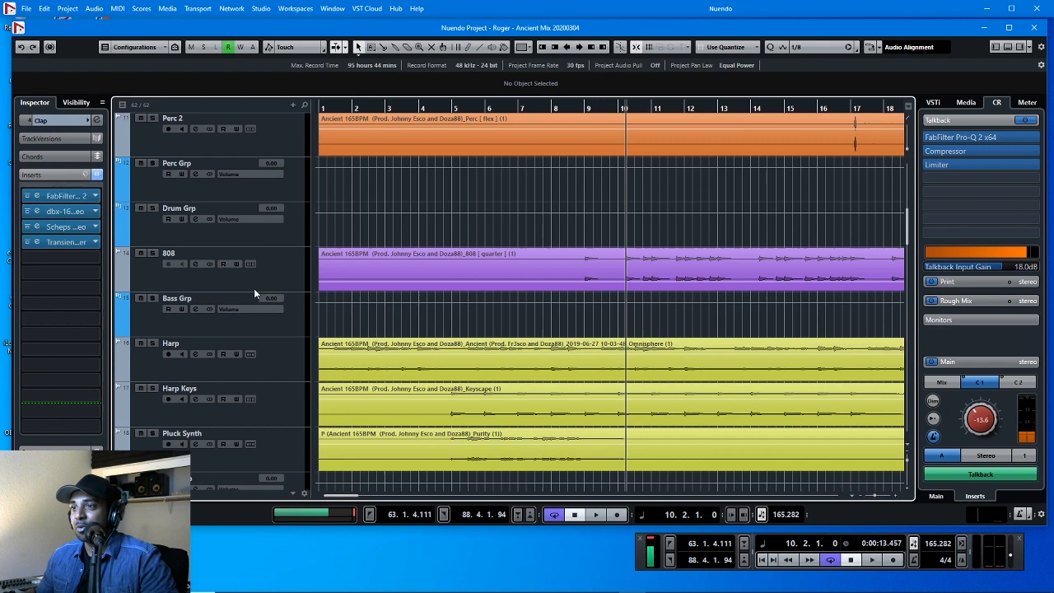
pyautogui.click(192, 276)
pyautogui.click(37, 227)
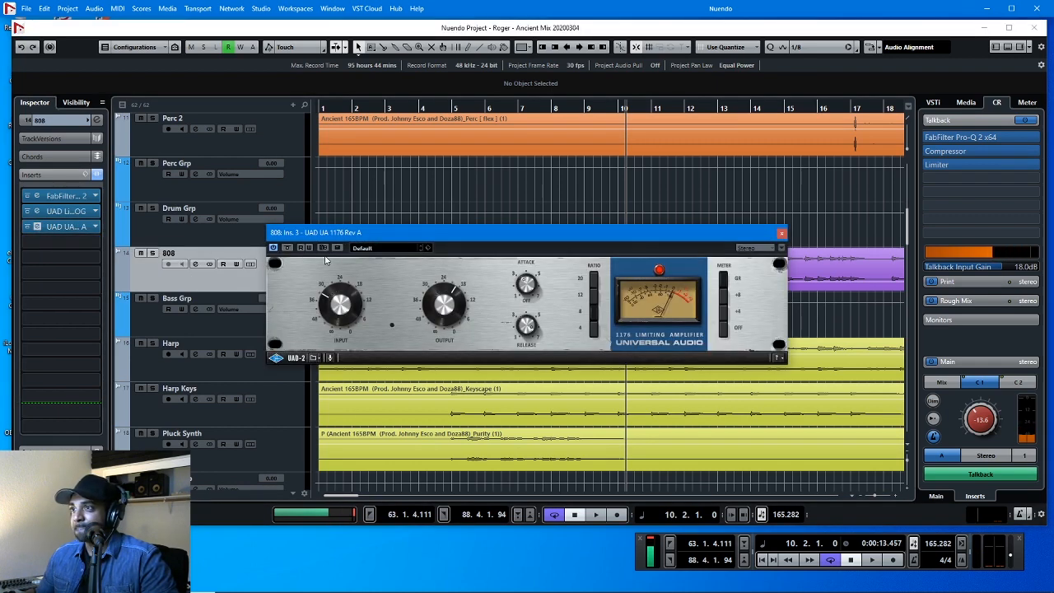
pyautogui.moveTo(342, 238); pyautogui.dragTo(184, 92)
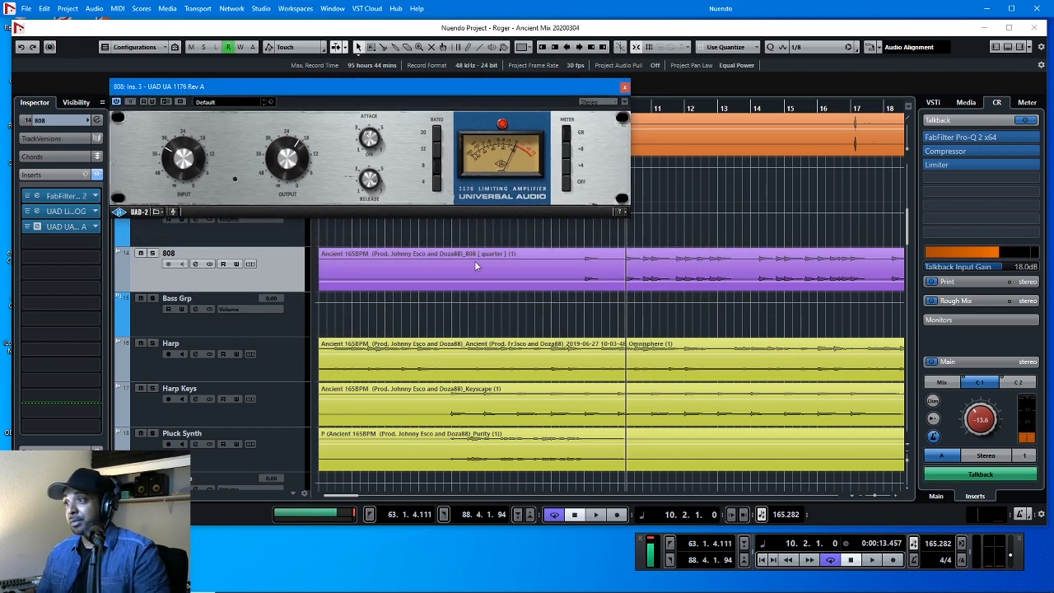
pyautogui.click(551, 33)
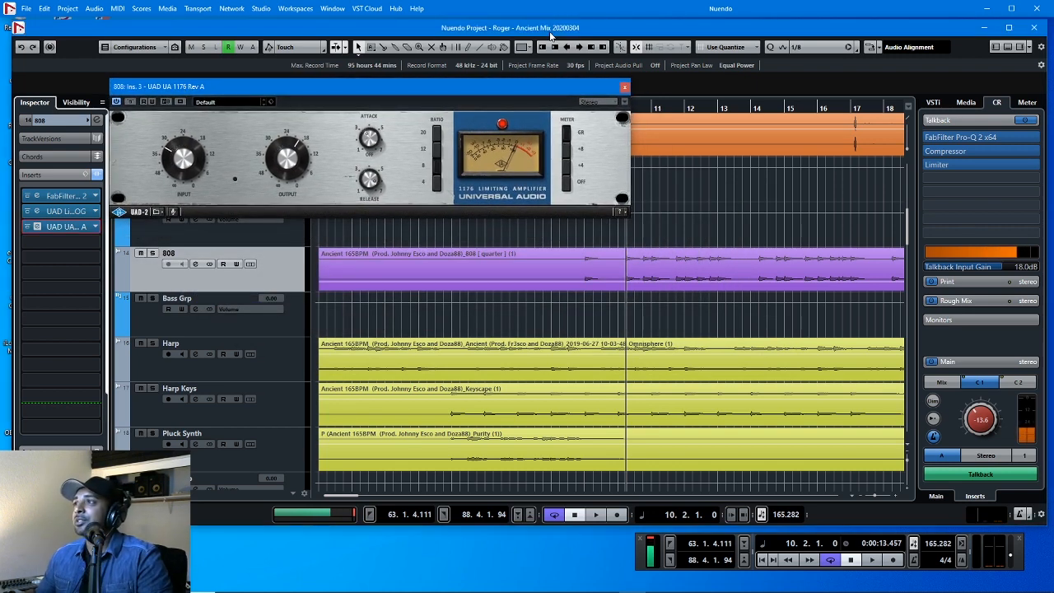
pyautogui.press('g')
pyautogui.press('g')
pyautogui.press('g')
pyautogui.press('g')
pyautogui.press('g')
pyautogui.press('g')
pyautogui.press('g')
pyautogui.press('g')
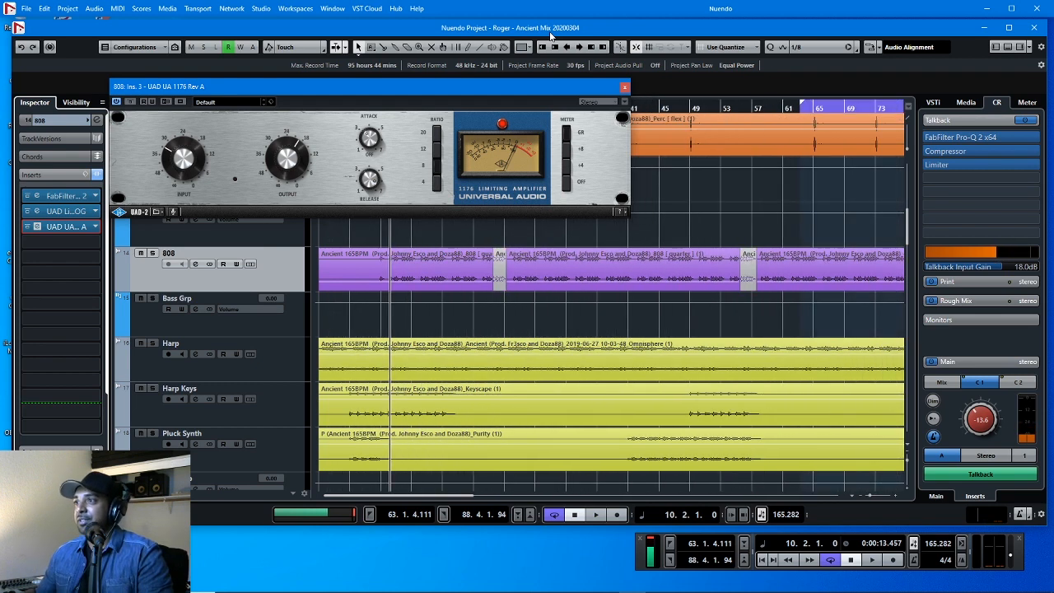
pyautogui.click(290, 265)
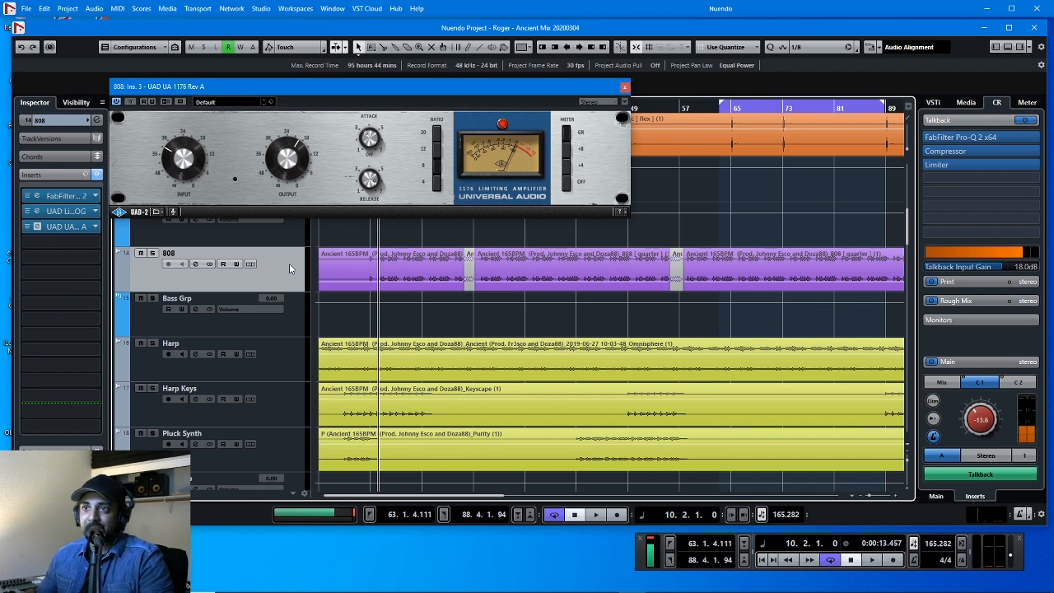
# Step: Open the FabFilter Pro-Q 2 on the 808's first insert, inspect its high-cut band, and close the equalizer
pyautogui.click(36, 196)
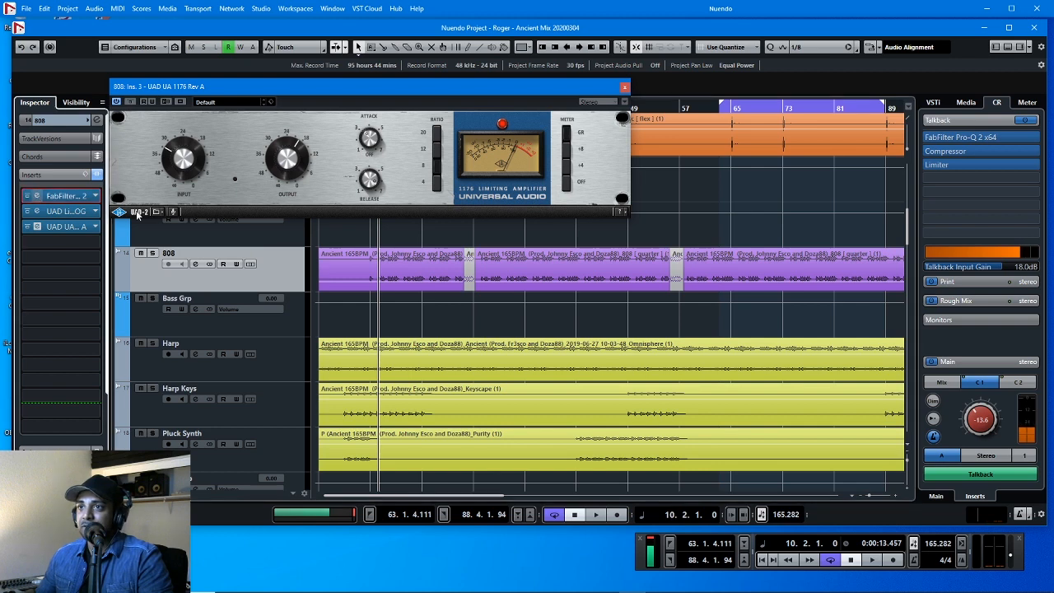
pyautogui.moveTo(495, 152); pyautogui.dragTo(536, 155)
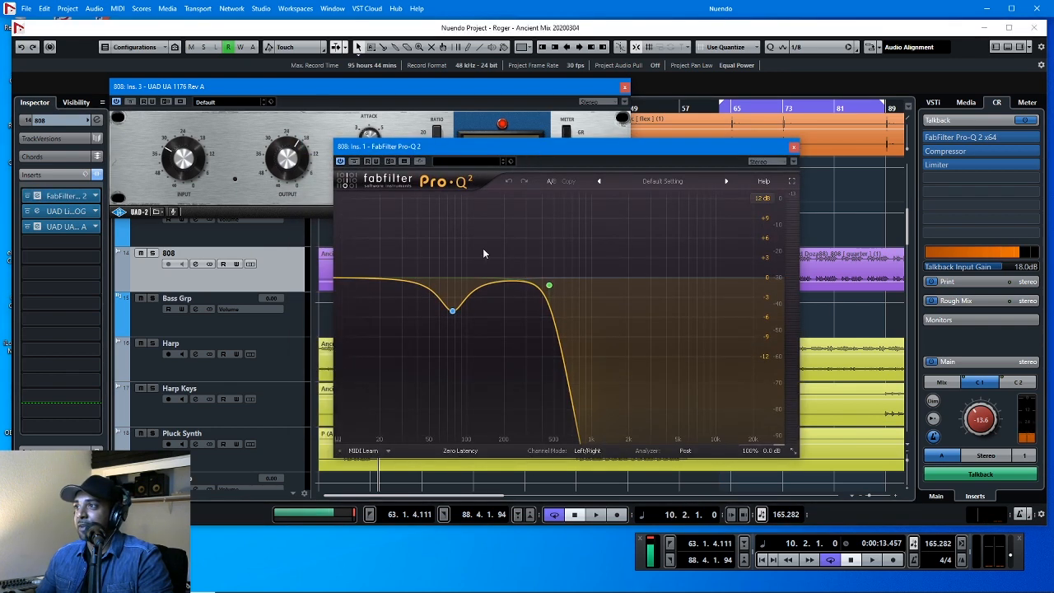
pyautogui.click(550, 287)
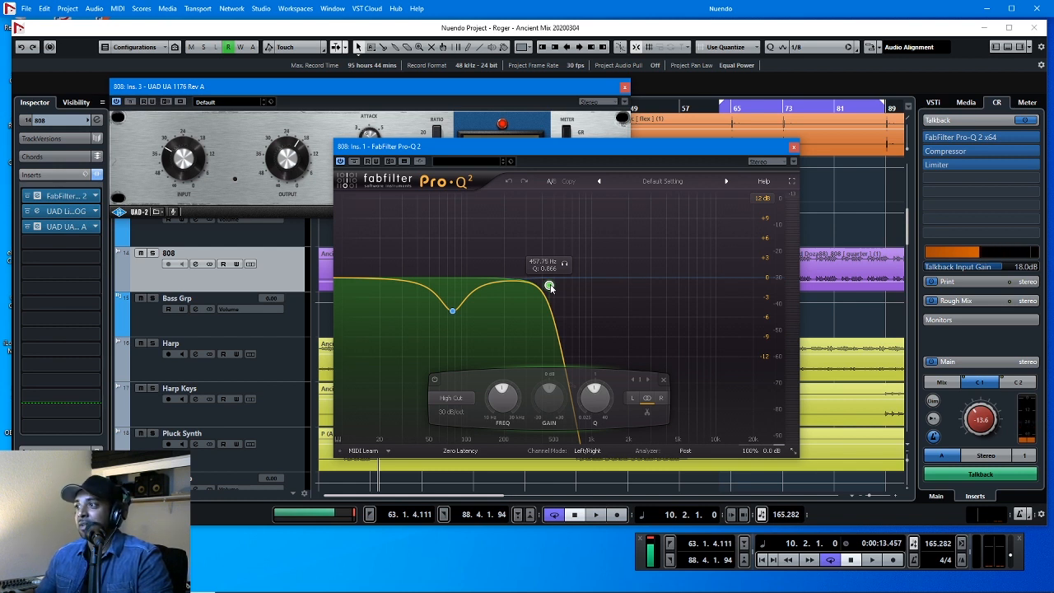
pyautogui.click(792, 149)
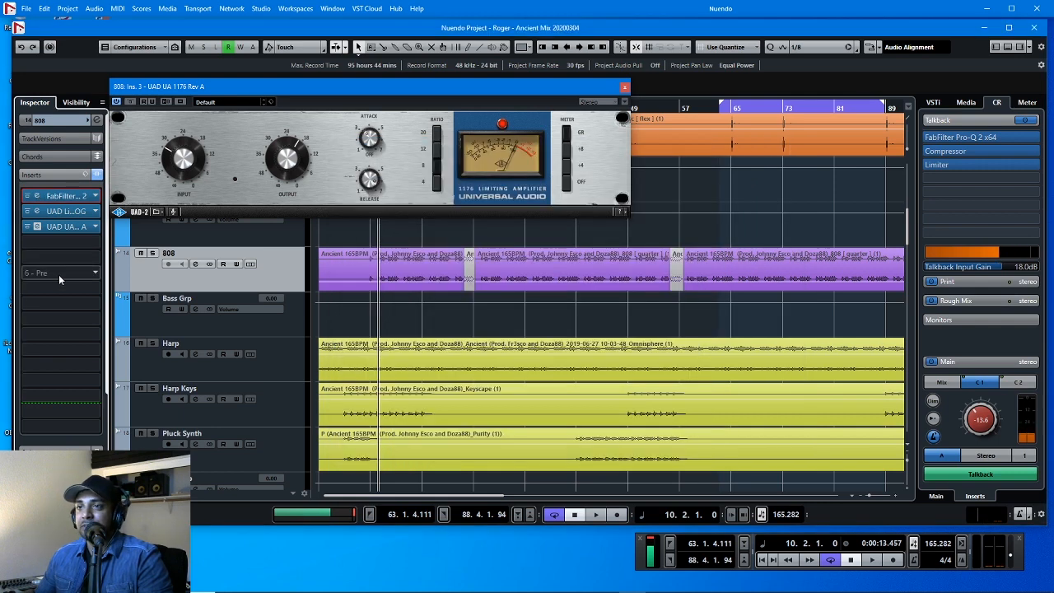
# Step: Solo the 808 and play it from bar 10.2 with the 1176 active and Talkback off, then stop and turn Talkback on
pyautogui.moveTo(192, 88); pyautogui.dragTo(243, 98)
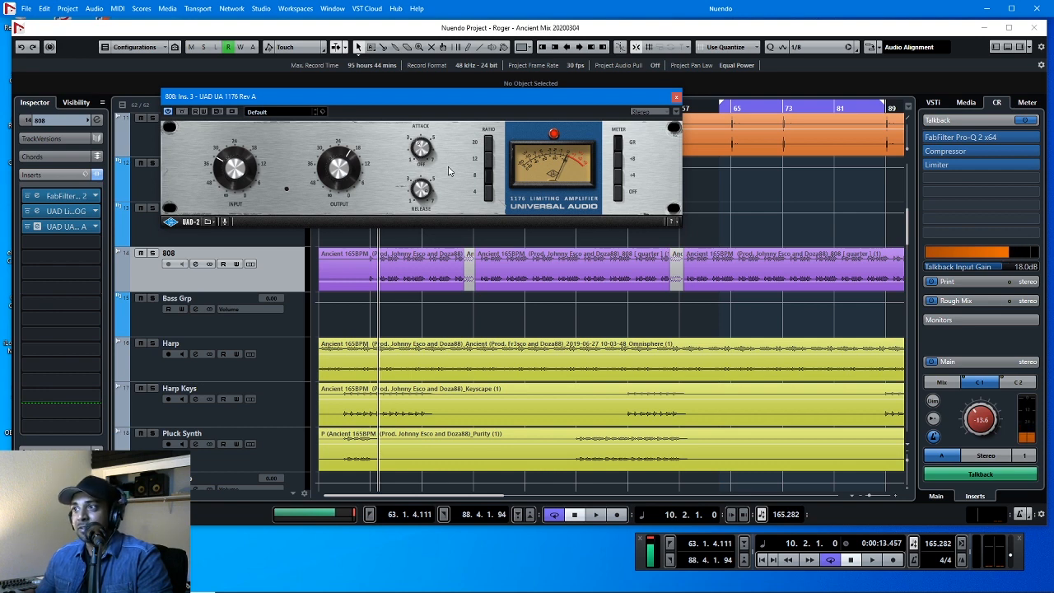
pyautogui.click(152, 254)
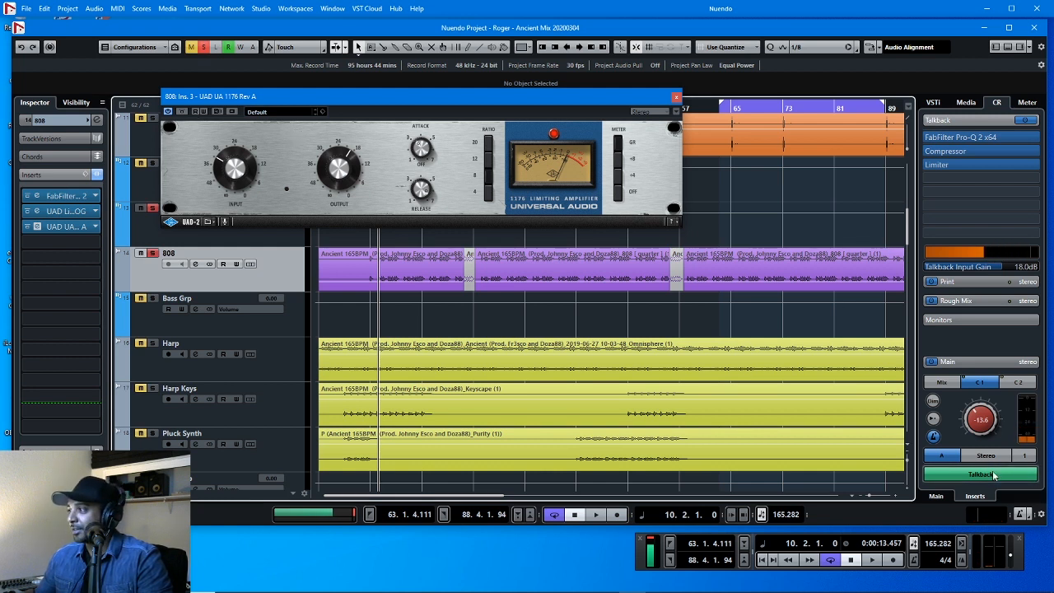
pyautogui.click(994, 476)
pyautogui.press('space')
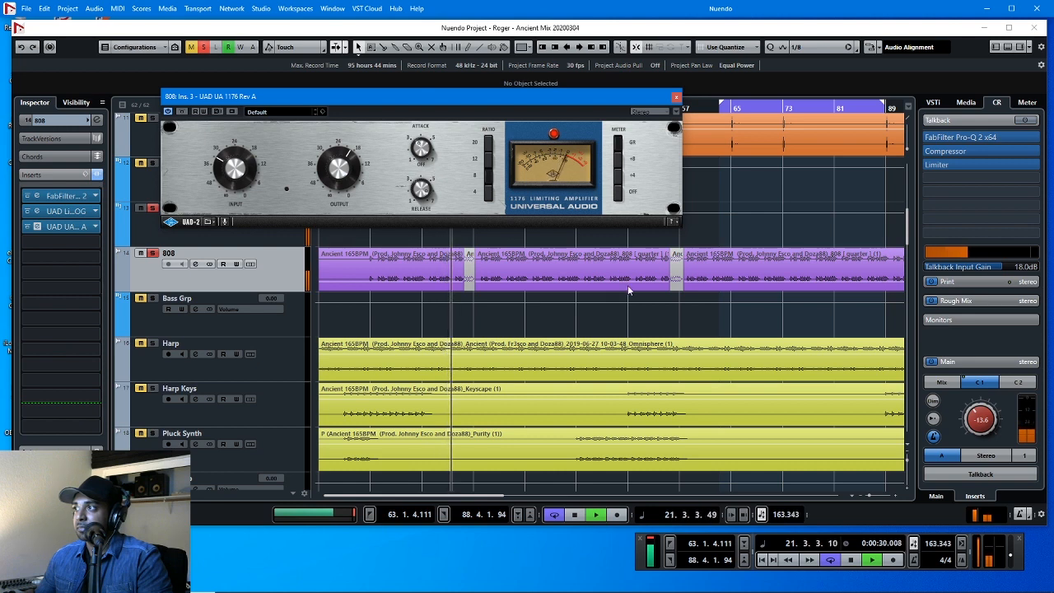
pyautogui.press('space')
pyautogui.click(945, 478)
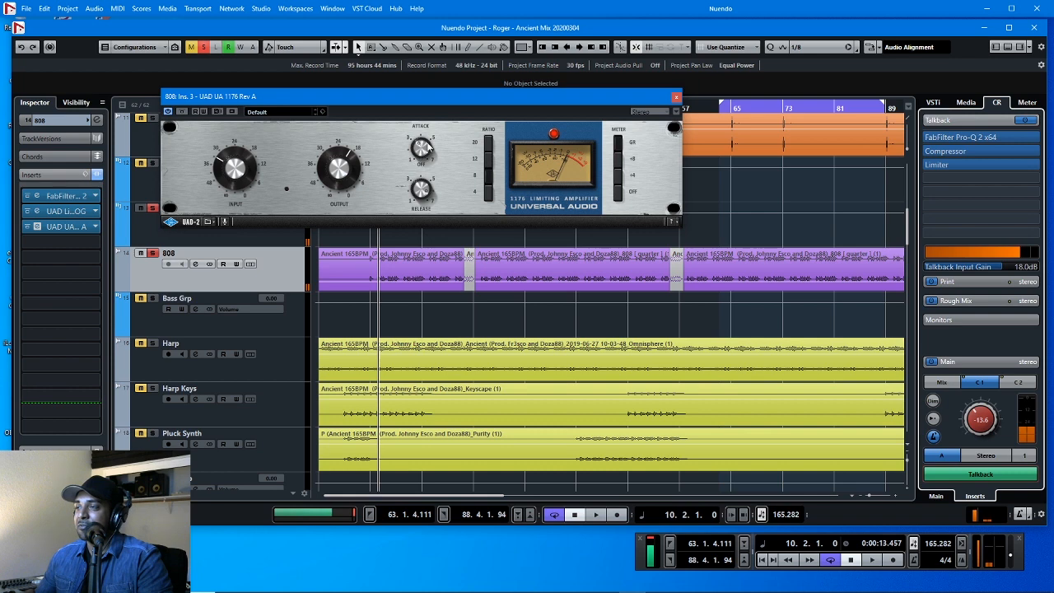
# Step: Bypass the 1176 on the 808, turn Talkback off and play the soloed track from bar 10.2
pyautogui.moveTo(405, 98); pyautogui.dragTo(427, 105)
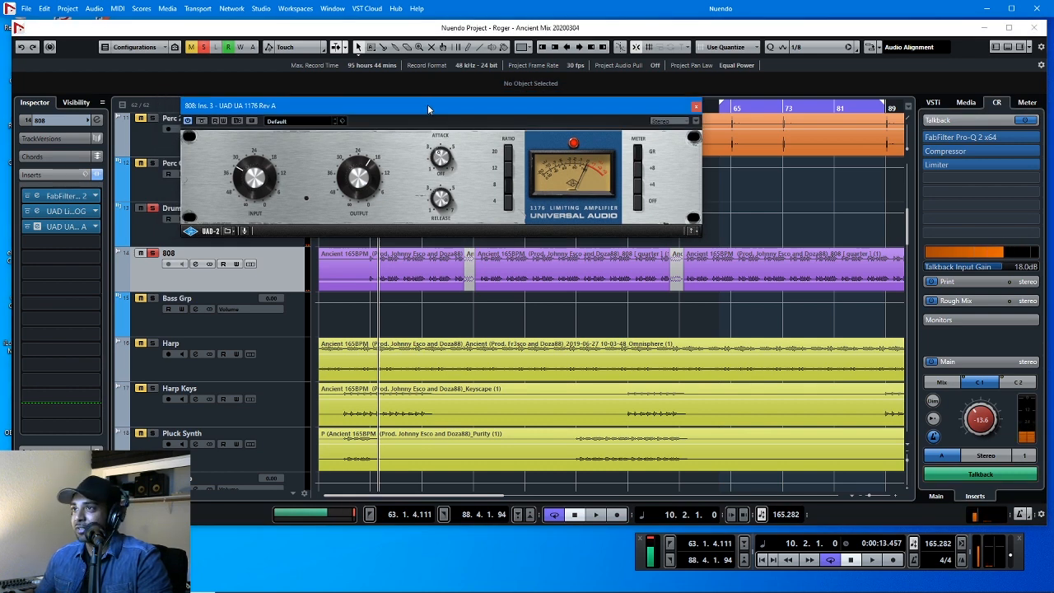
pyautogui.moveTo(383, 116); pyautogui.dragTo(414, 118)
pyautogui.click(264, 127)
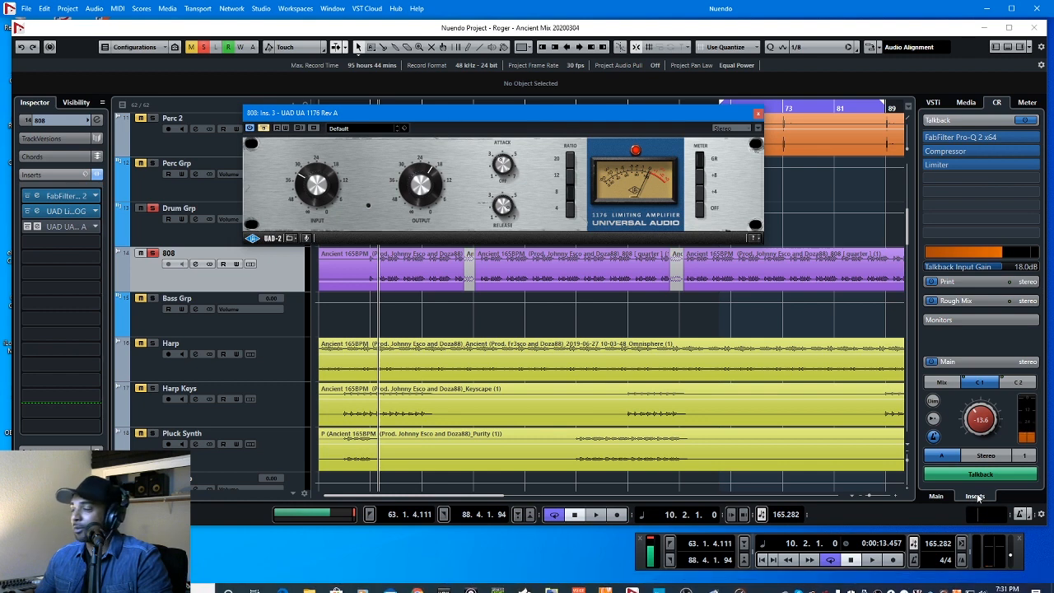
pyautogui.click(961, 474)
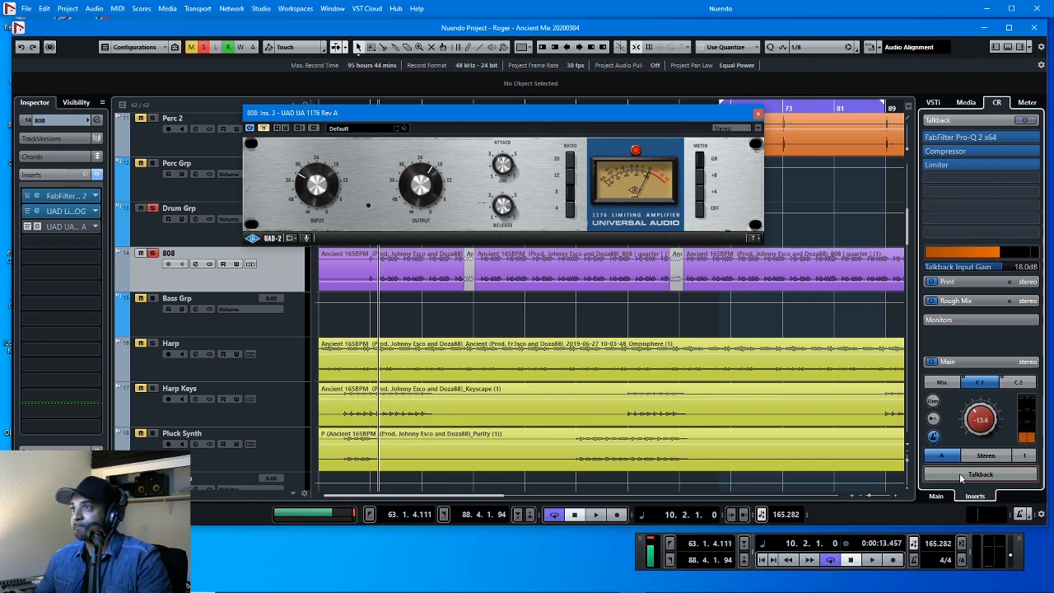
pyautogui.press('space')
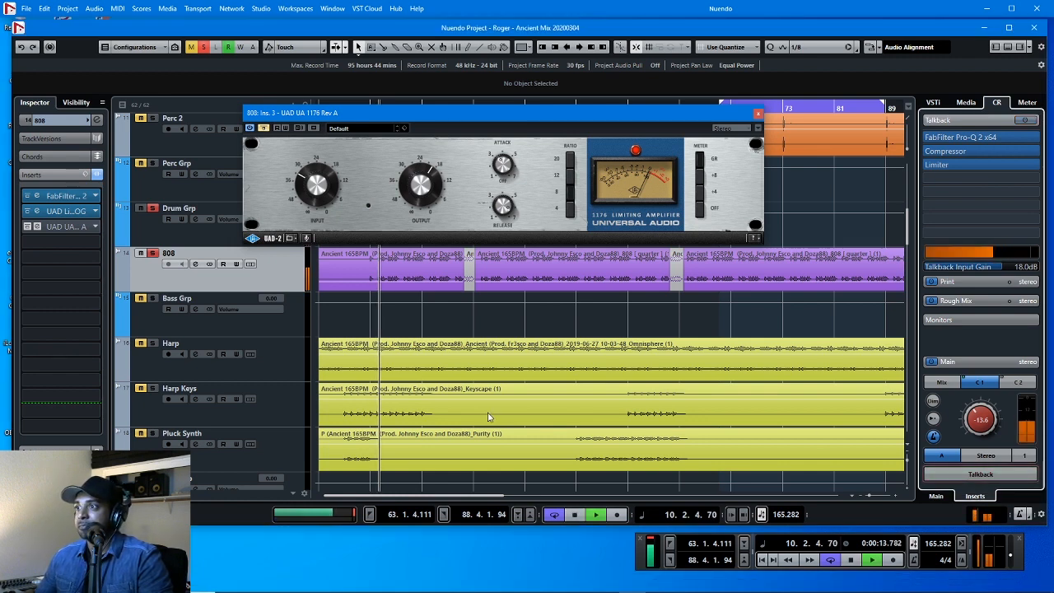
# Step: Reactivate the 1176 during playback and close its window, then stop playback and turn Talkback on
pyautogui.click(968, 475)
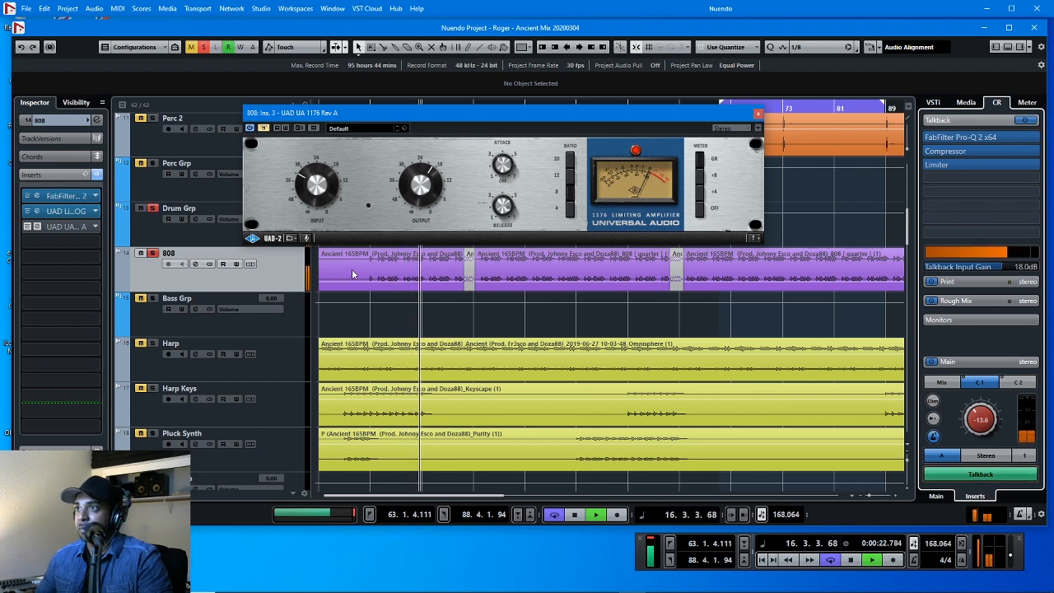
pyautogui.click(968, 475)
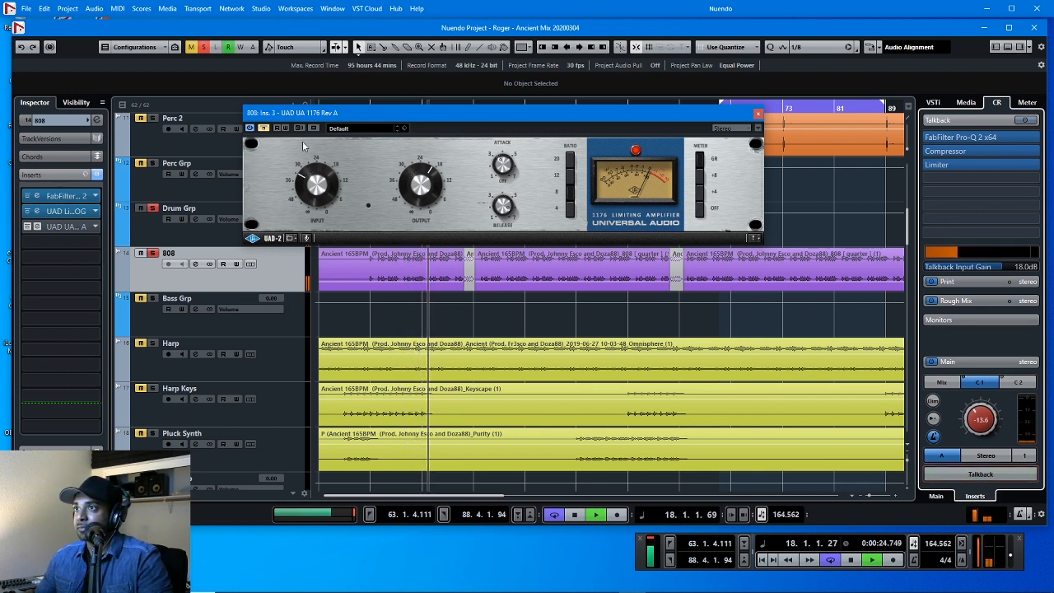
pyautogui.click(262, 129)
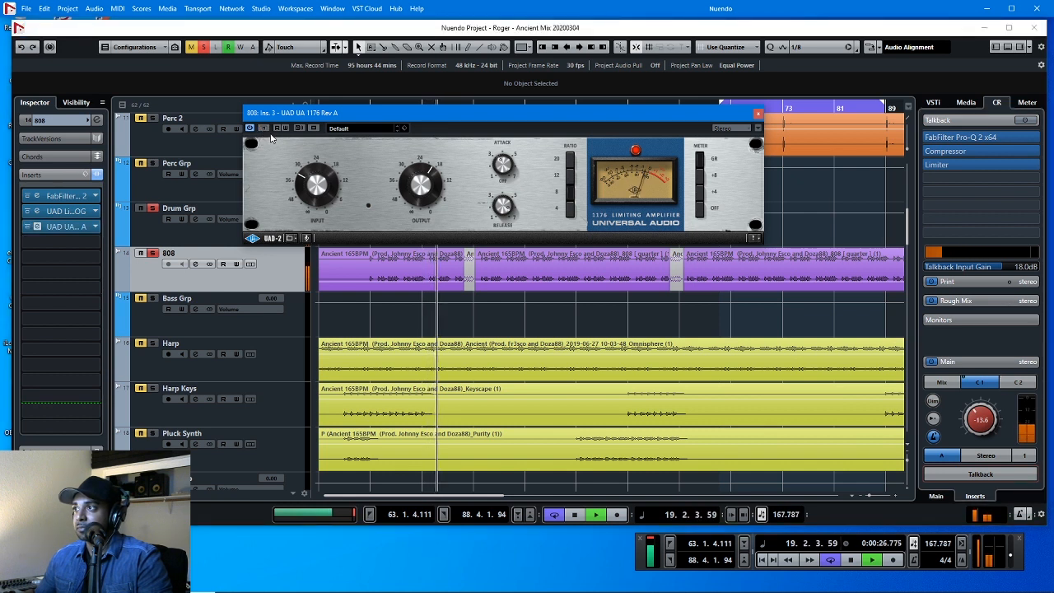
pyautogui.click(760, 115)
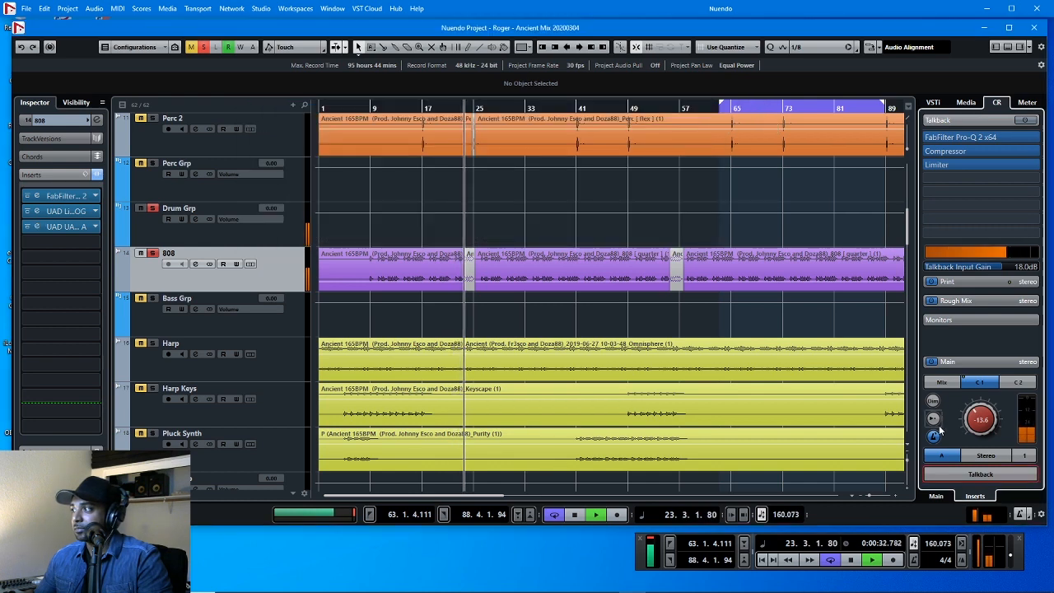
pyautogui.press('space')
pyautogui.click(961, 474)
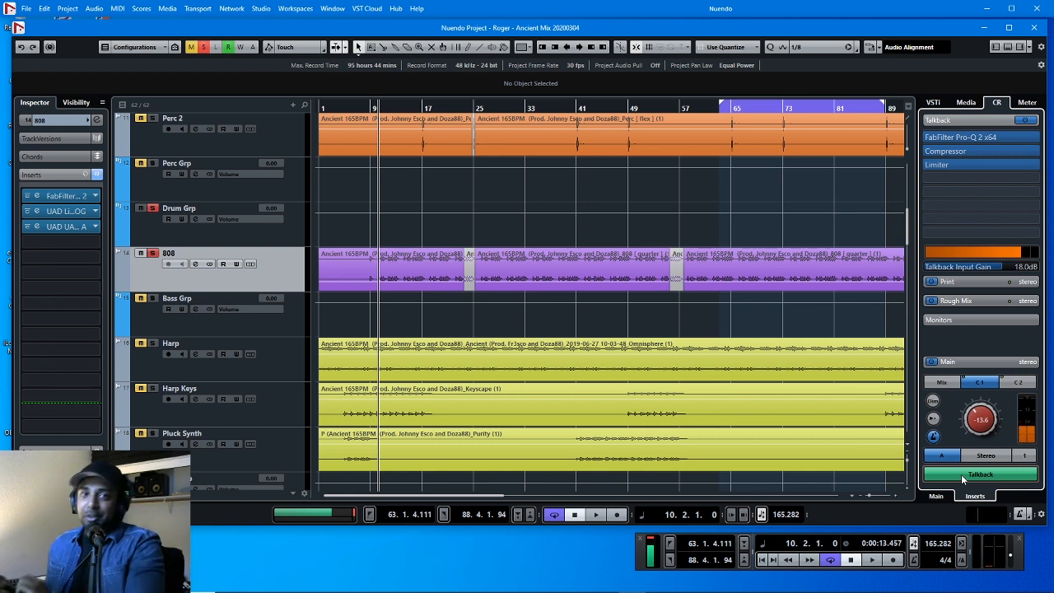
# Step: Clear all solos, select the verse 2 vocal events above the Hook Dubs 2_01 track and locate the cursor to their start
pyautogui.click(205, 49)
pyautogui.scroll(-3, 447, 280)
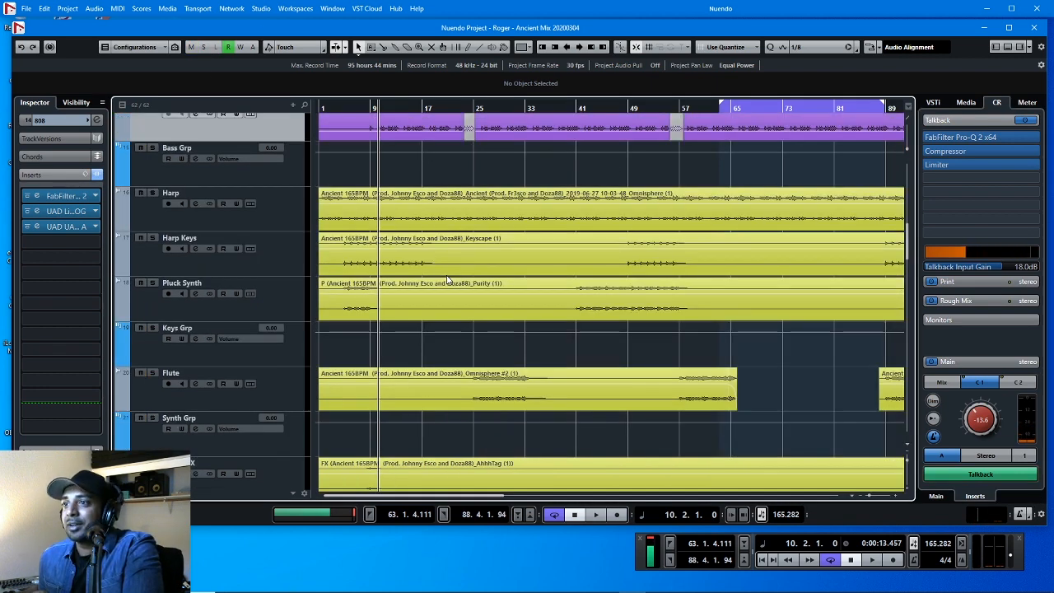
pyautogui.scroll(-10, 496, 321)
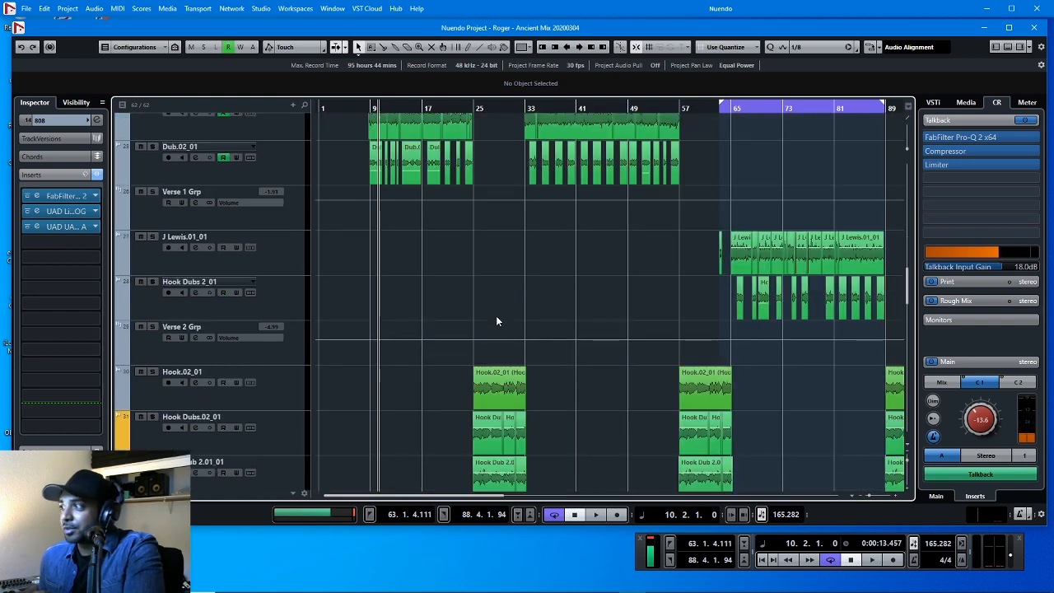
pyautogui.press('g')
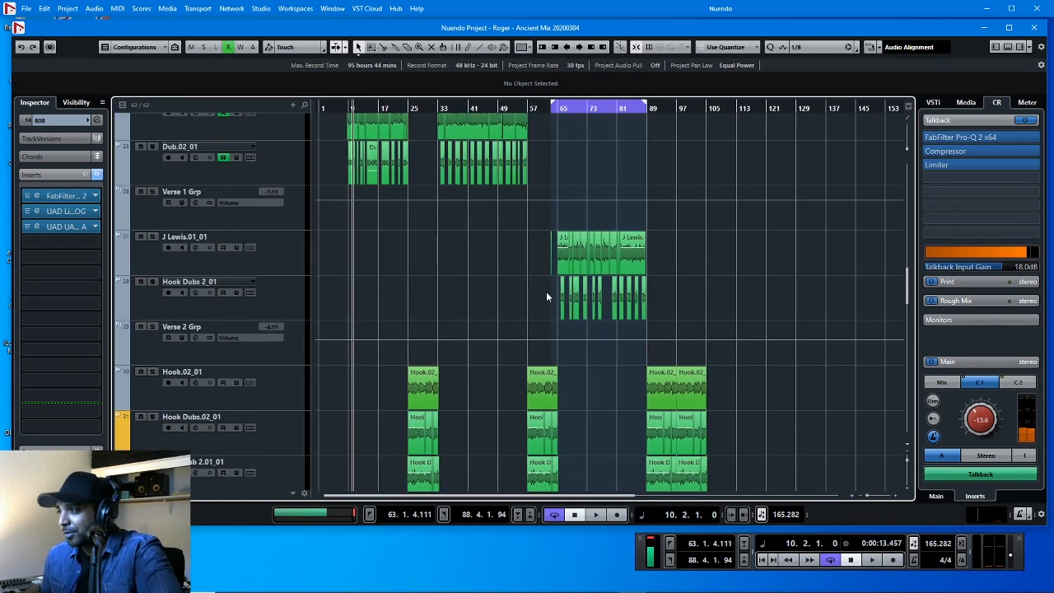
pyautogui.moveTo(502, 260); pyautogui.dragTo(719, 238)
pyautogui.press('l')
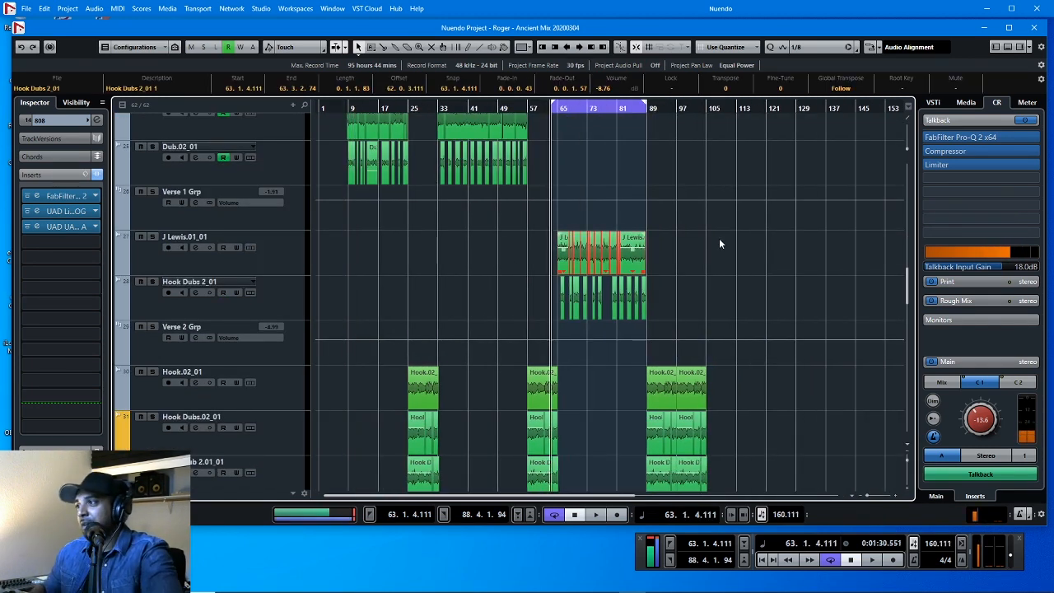
# Step: Select the vocal track above Hook Dubs 2_01, open the FabFilter Pro-Q 2 on its first insert and reposition the equalizer window
pyautogui.click(277, 272)
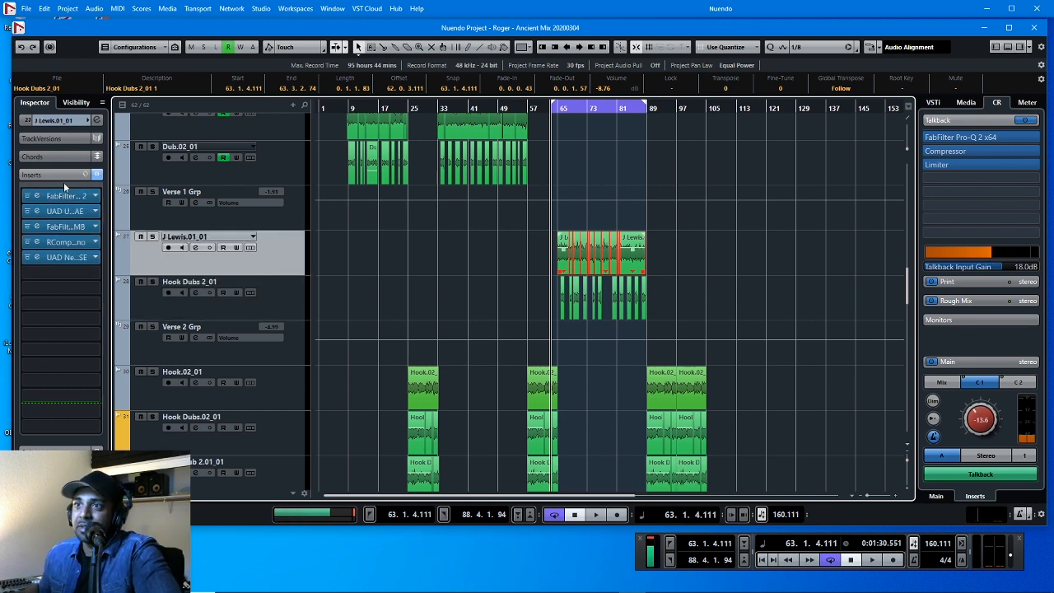
pyautogui.click(37, 196)
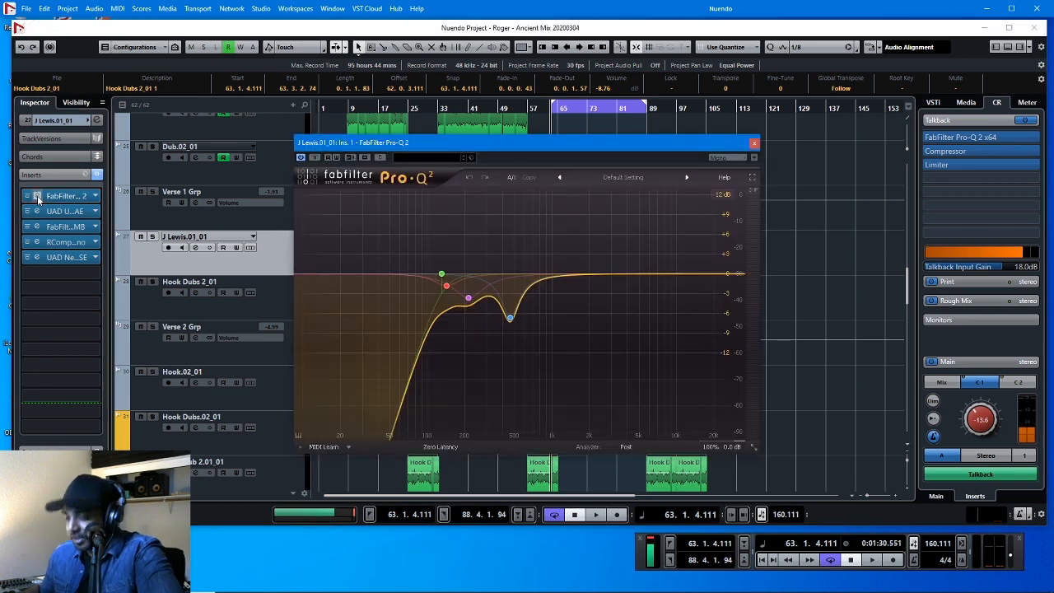
pyautogui.press('h')
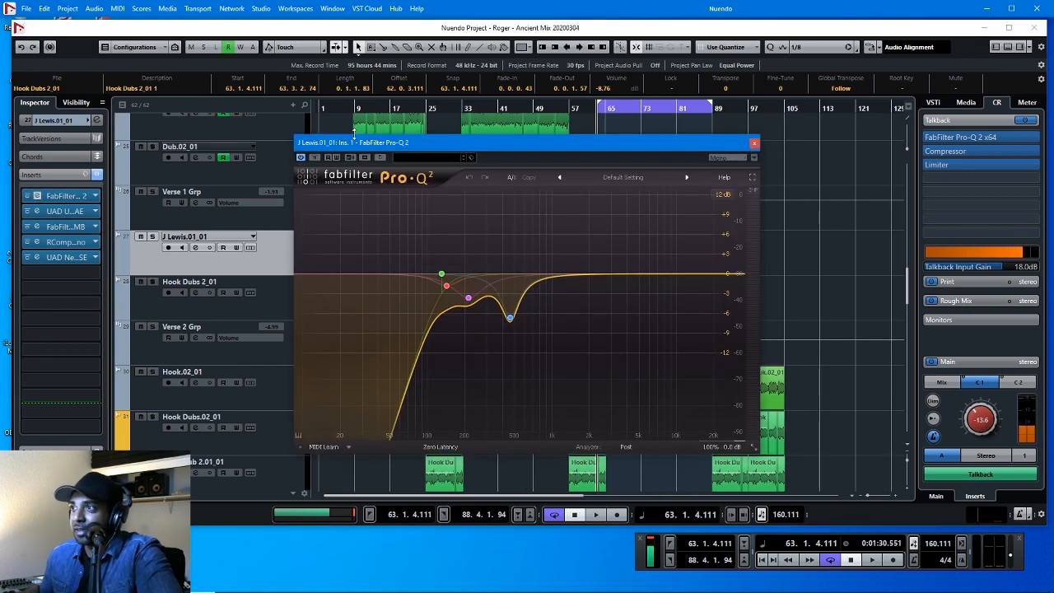
pyautogui.moveTo(357, 143); pyautogui.dragTo(371, 136)
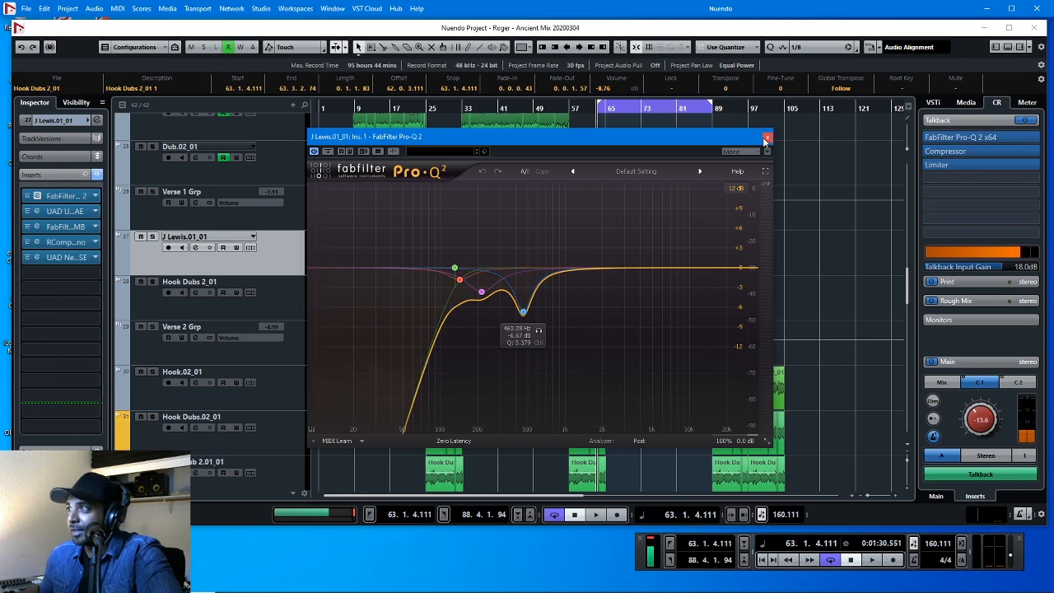
# Step: Close the Pro-Q 2, open the UAD UA 1176AE on the verse 2 vocal's second insert and reposition its window above the track
pyautogui.click(766, 138)
pyautogui.click(36, 215)
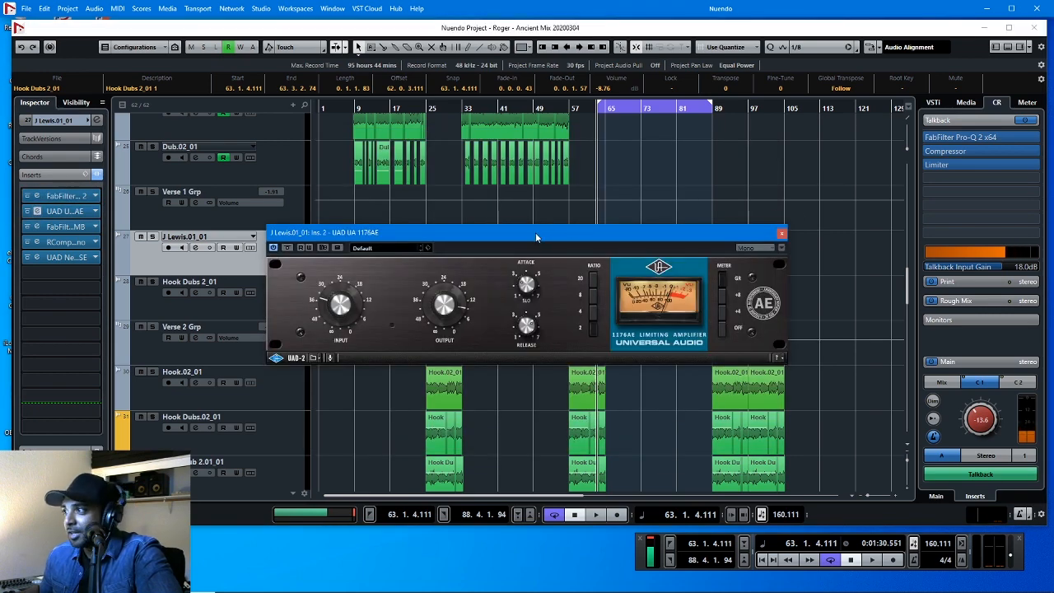
pyautogui.moveTo(536, 237); pyautogui.dragTo(434, 75)
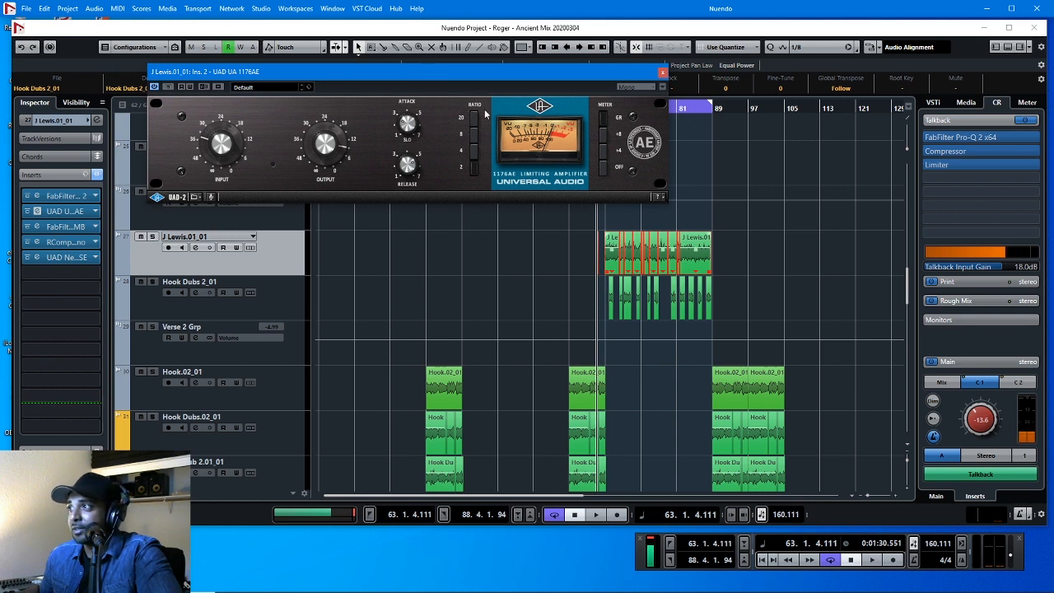
# Step: Solo the verse 2 vocal track, turn Talkback off and bypass the 1176AE while the vocal plays
pyautogui.click(152, 238)
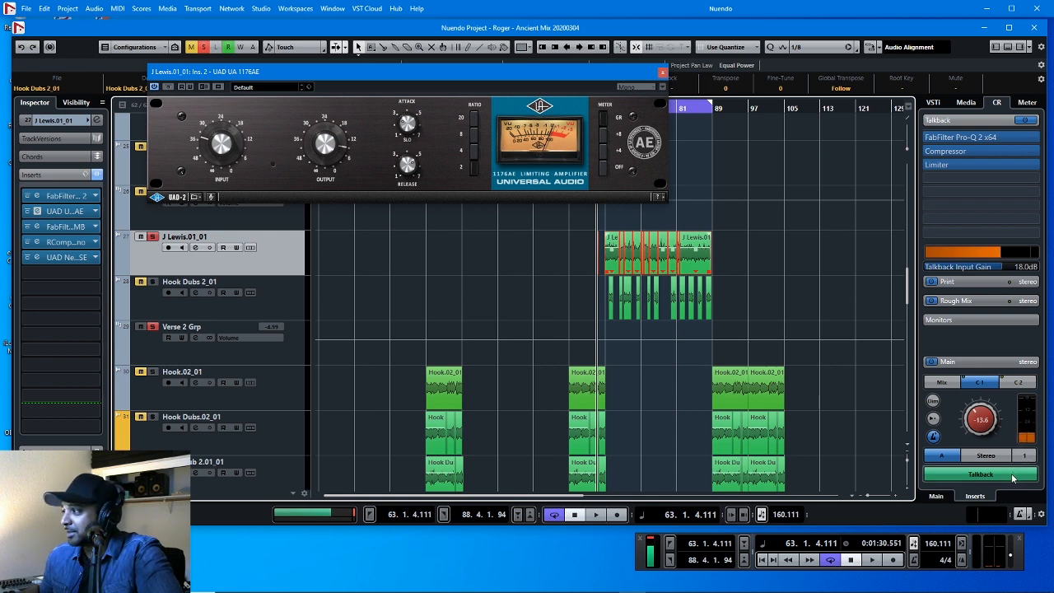
pyautogui.press('space')
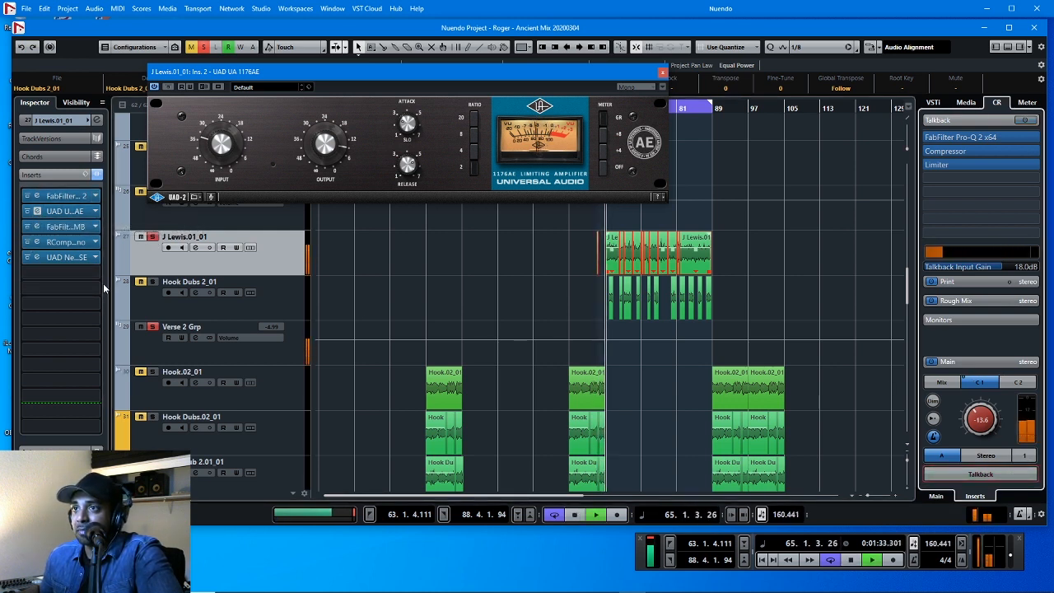
pyautogui.click(169, 88)
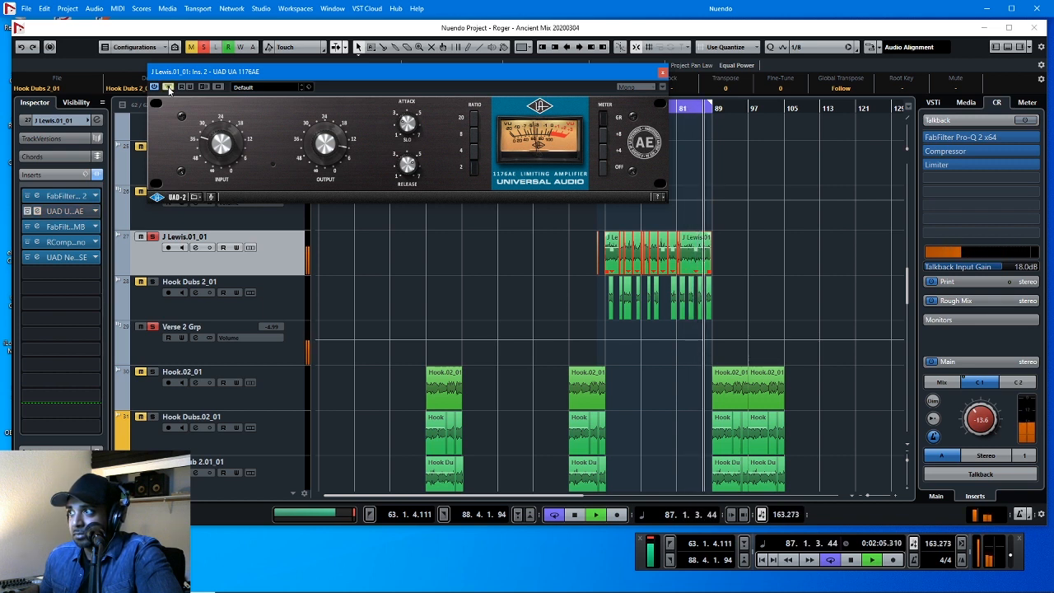
# Step: Stop playback, reactivate the 1176AE on the vocal and turn Talkback on
pyautogui.press('space')
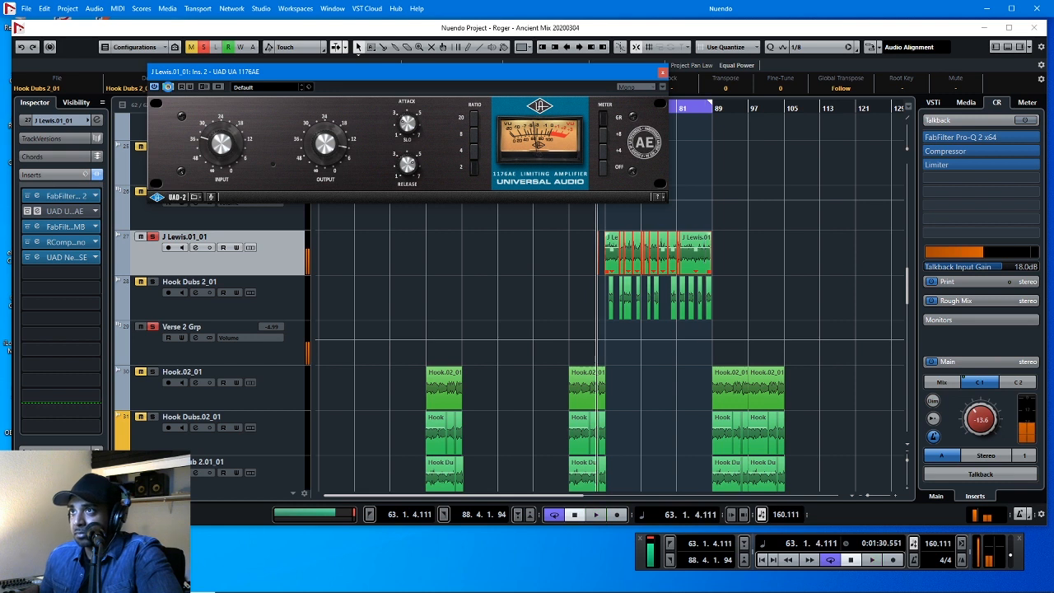
pyautogui.click(168, 87)
pyautogui.click(991, 475)
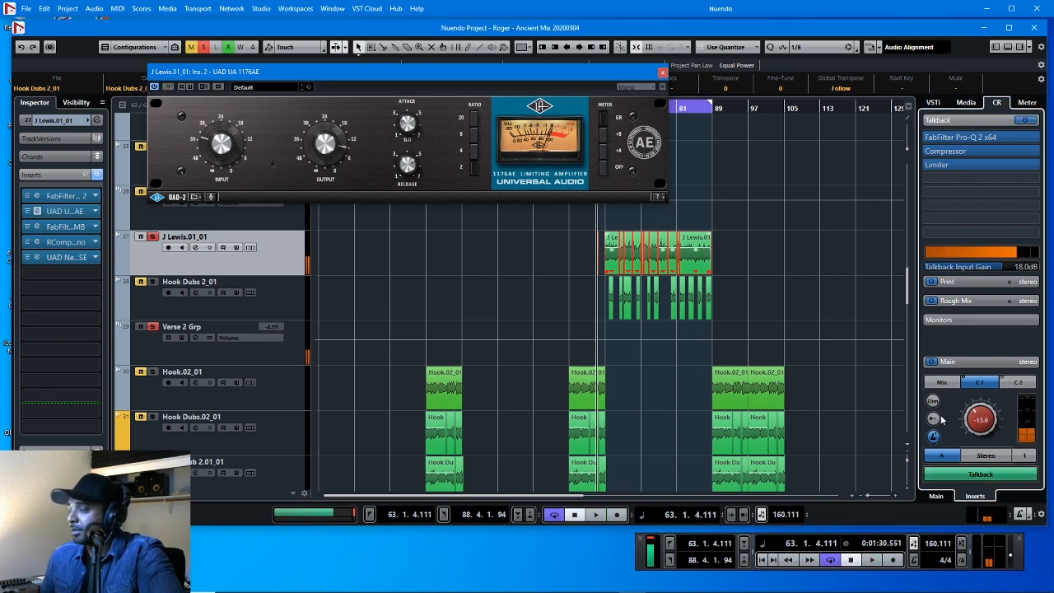
# Step: Reposition the 1176AE window while presenting it, close it and clear the verse 2 vocal's solo
pyautogui.moveTo(358, 74); pyautogui.dragTo(364, 83)
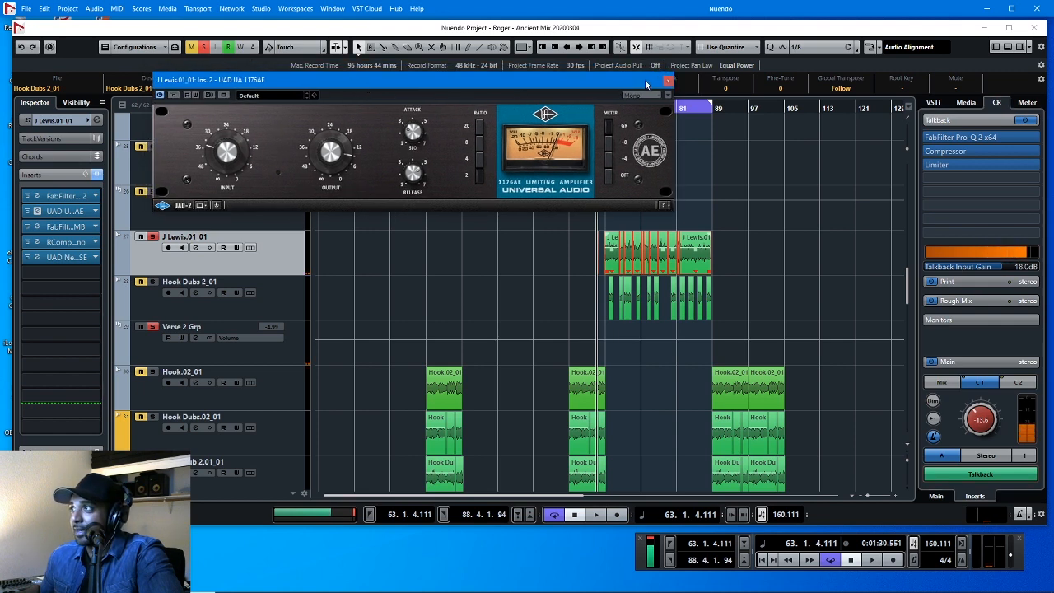
pyautogui.moveTo(647, 82); pyautogui.dragTo(641, 89)
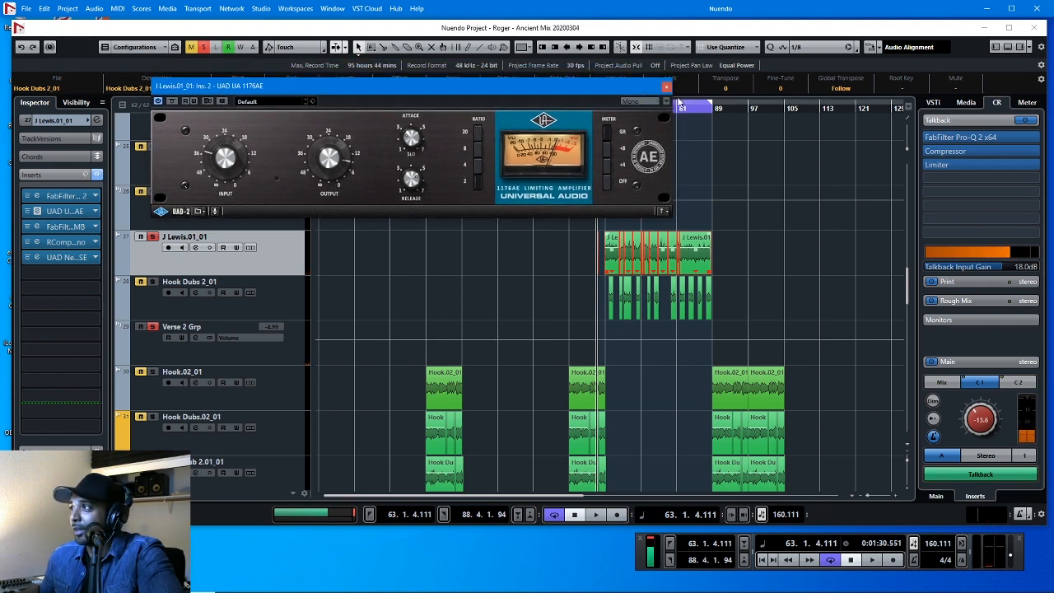
pyautogui.moveTo(530, 84); pyautogui.dragTo(547, 87)
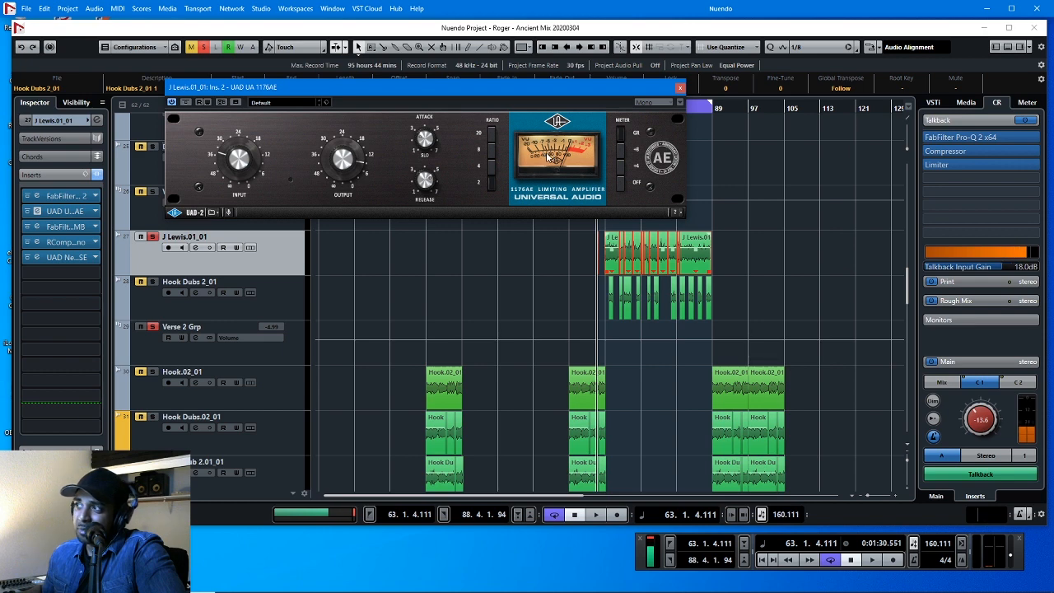
pyautogui.moveTo(407, 86); pyautogui.dragTo(427, 99)
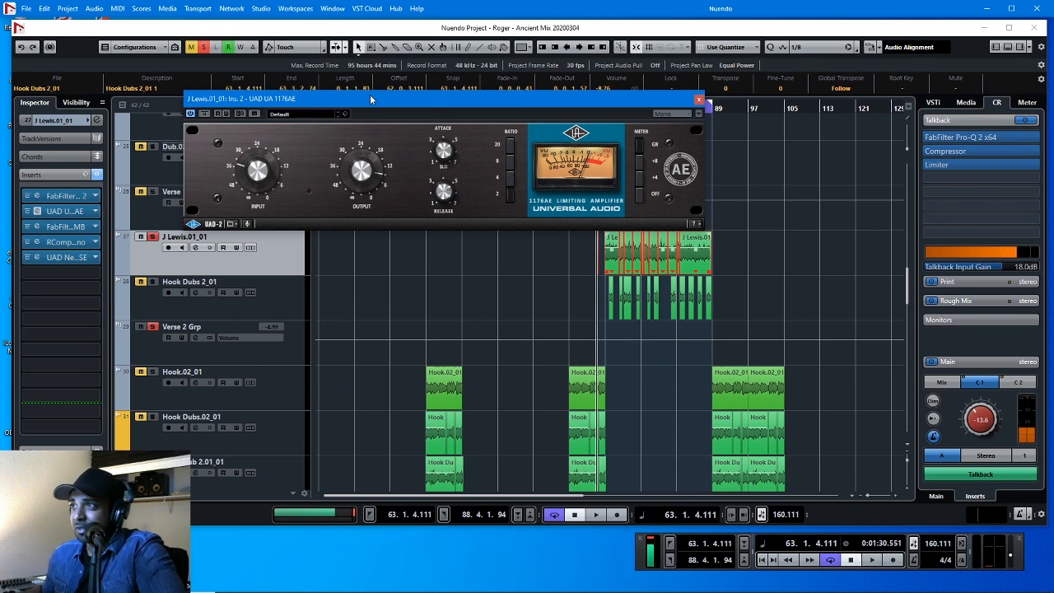
pyautogui.moveTo(371, 100); pyautogui.dragTo(370, 116)
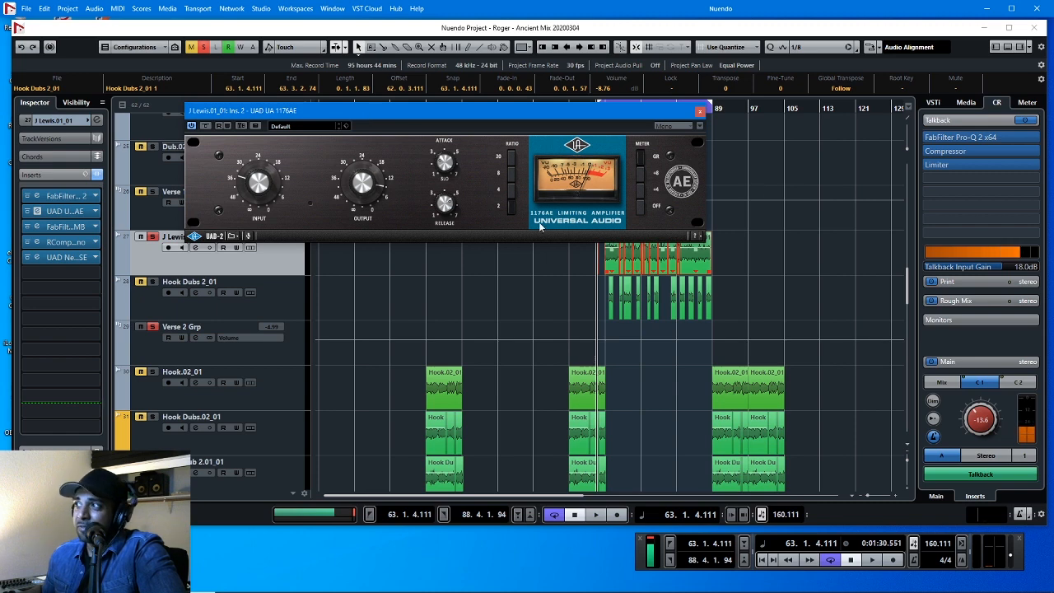
pyautogui.moveTo(578, 104); pyautogui.dragTo(575, 85)
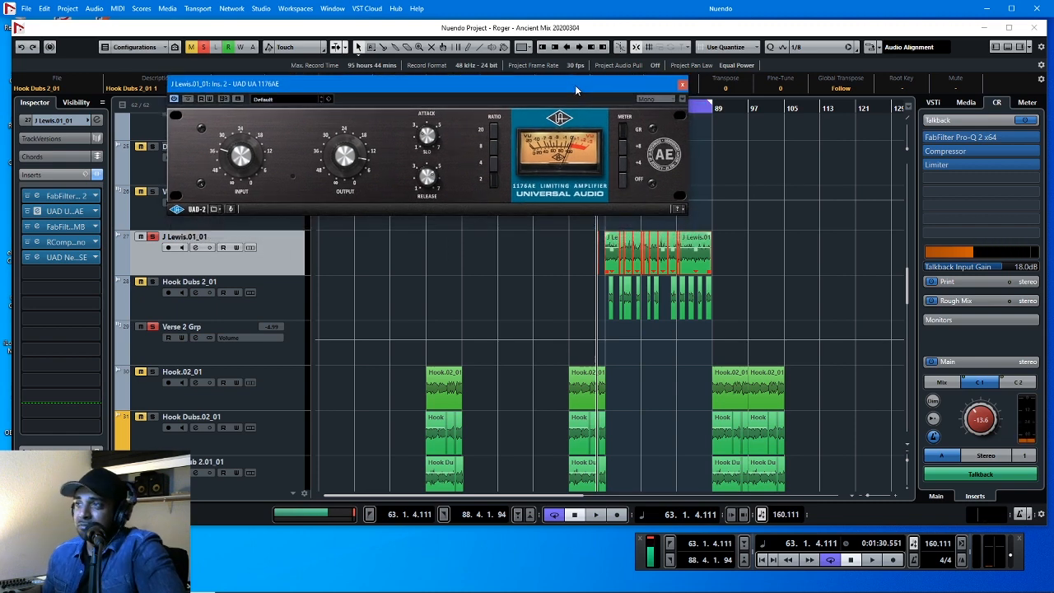
pyautogui.click(682, 86)
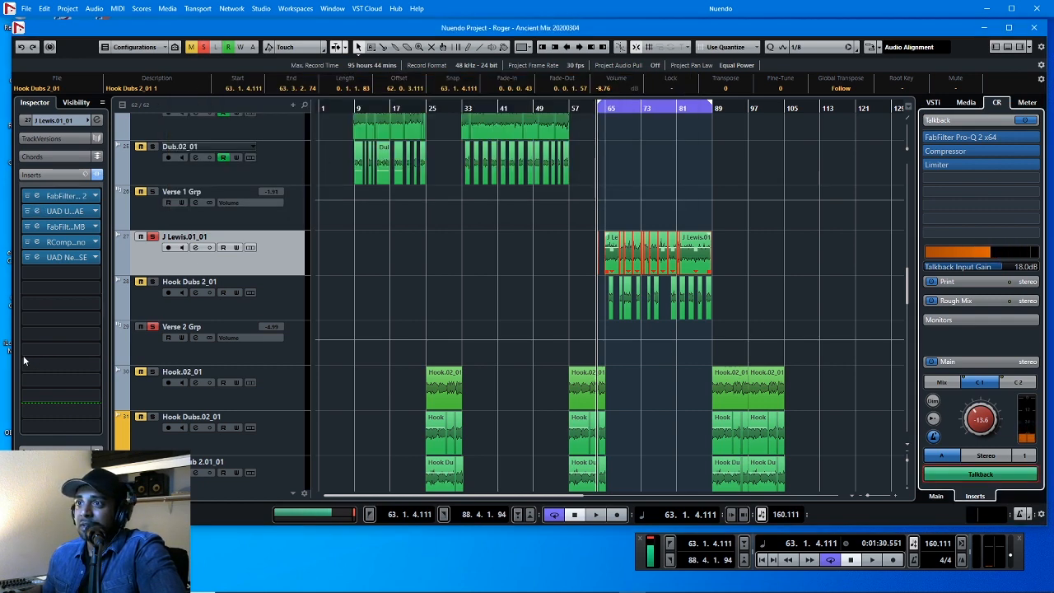
pyautogui.click(152, 238)
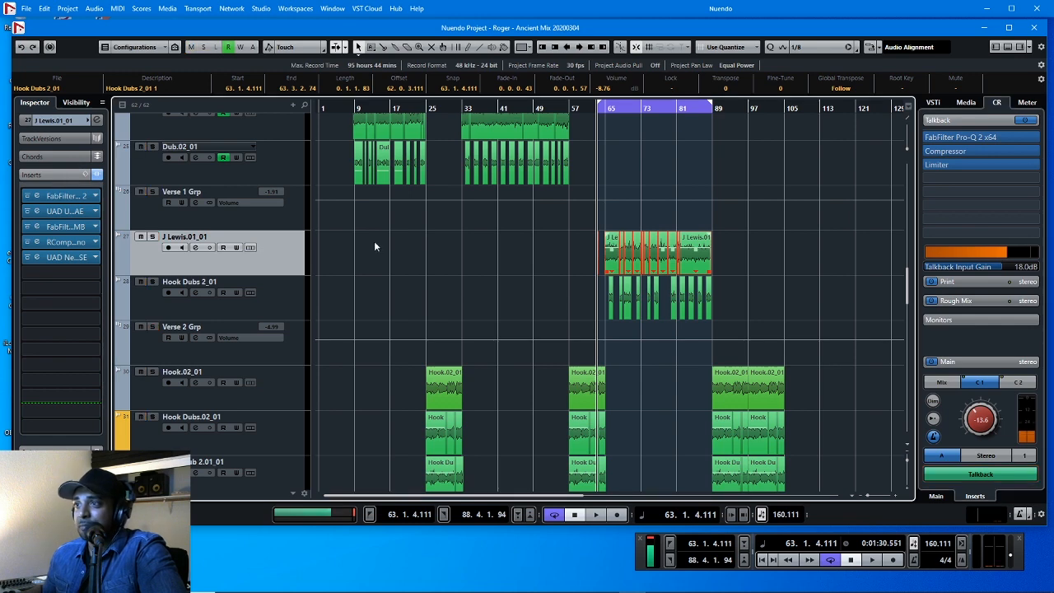
# Step: Move the track selection down from the verse 2 vocal to the Parallel Distressor track
pyautogui.press('Down')
pyautogui.press('Down')
pyautogui.press('Down')
pyautogui.press('Down')
pyautogui.press('Down')
pyautogui.press('Down')
pyautogui.press('Down')
pyautogui.press('Down')
pyautogui.press('Down')
pyautogui.press('Down')
pyautogui.press('Down')
pyautogui.press('Down')
pyautogui.press('Down')
pyautogui.press('Down')
pyautogui.press('Down')
pyautogui.press('Down')
pyautogui.press('Down')
pyautogui.press('Down')
pyautogui.press('Down')
pyautogui.press('Down')
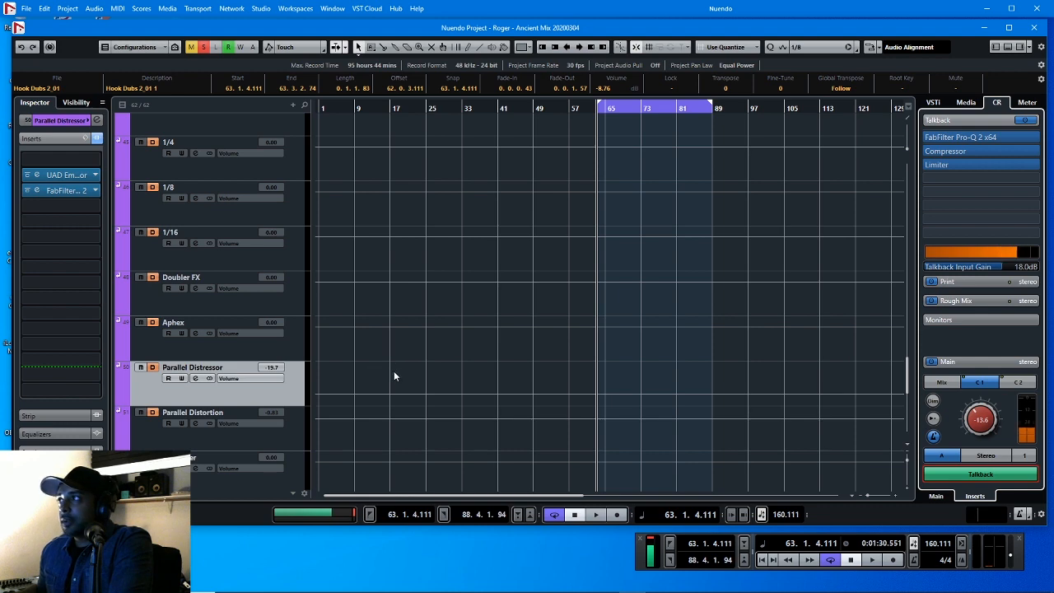
# Step: Return to the verse 2 vocal track above Hook Dubs 2_01 and select it
pyautogui.scroll(8, 394, 376)
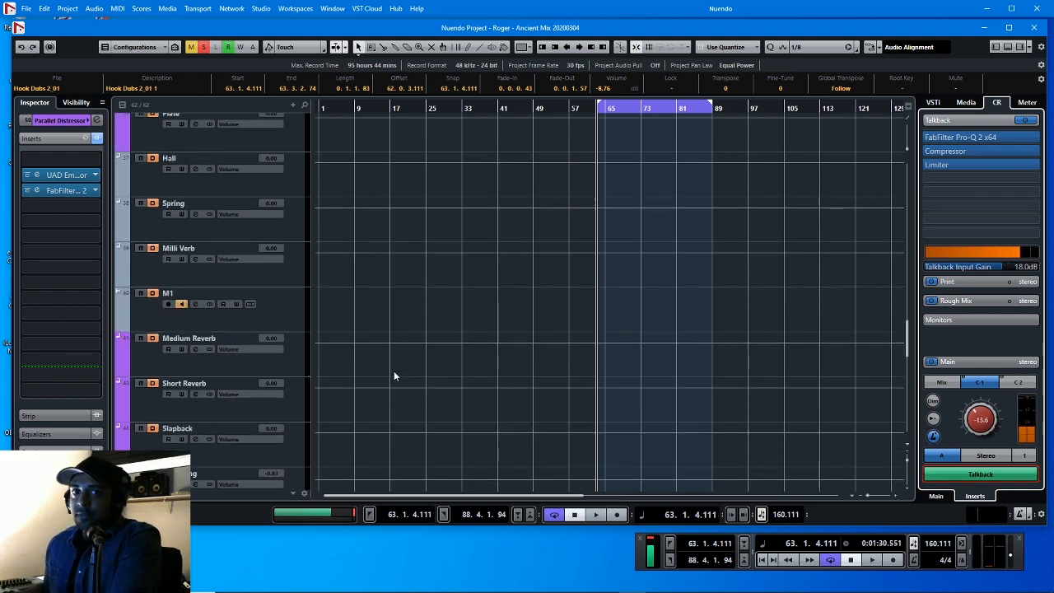
pyautogui.scroll(2, 393, 376)
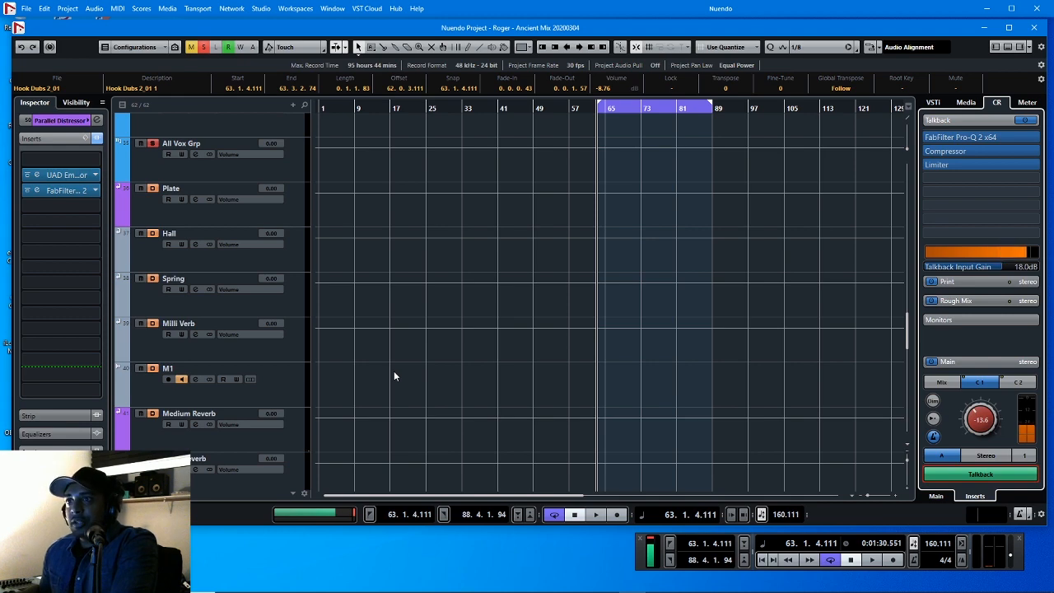
pyautogui.scroll(8, 394, 376)
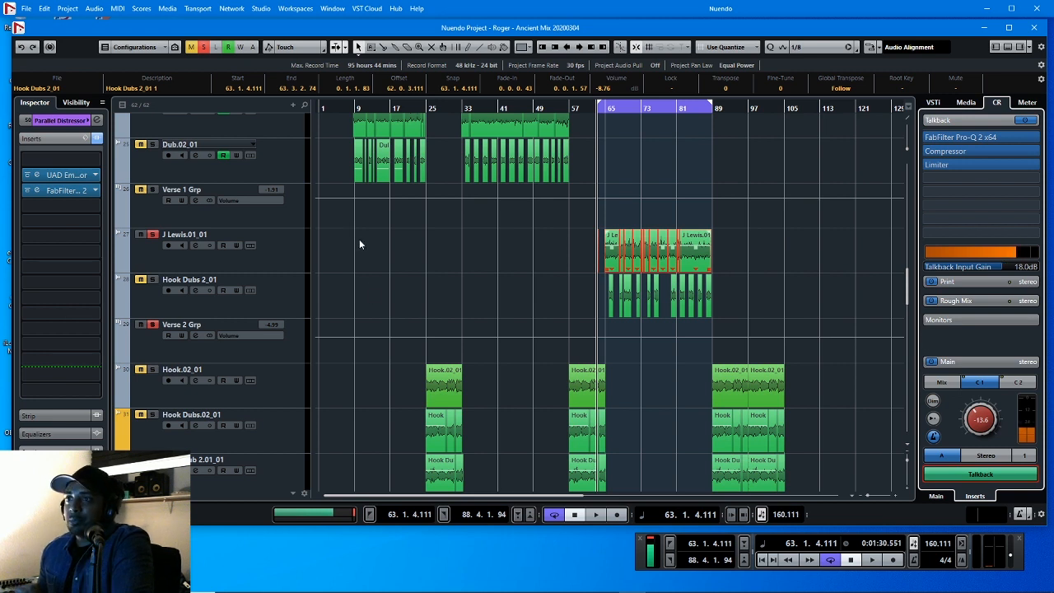
pyautogui.click(298, 257)
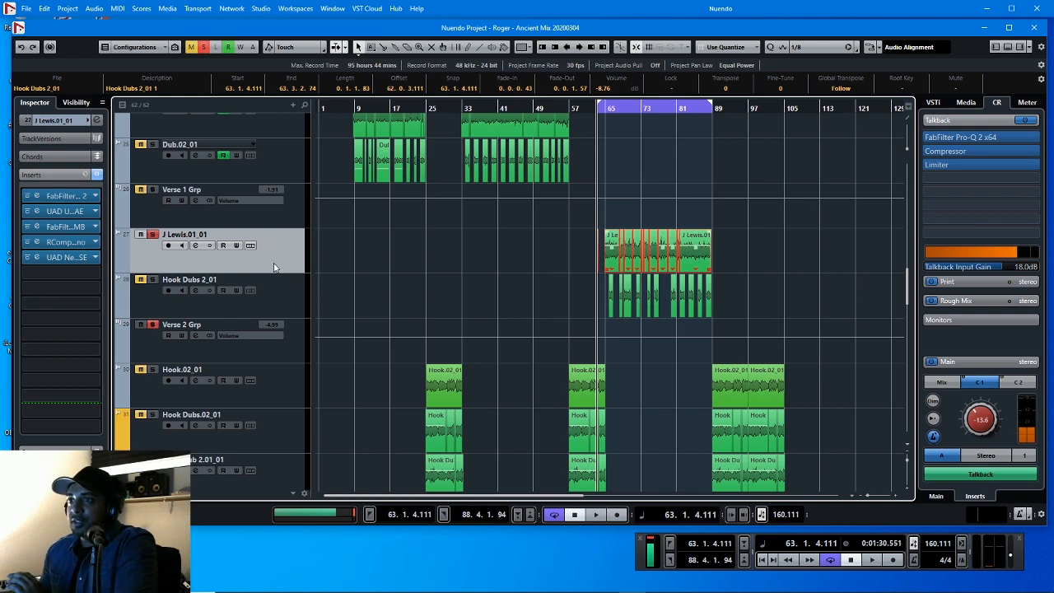
# Step: Select the Parallel Distressor track, open its UAD Empirical Labs Distressor and reposition the plugin window
pyautogui.scroll(-10, 301, 297)
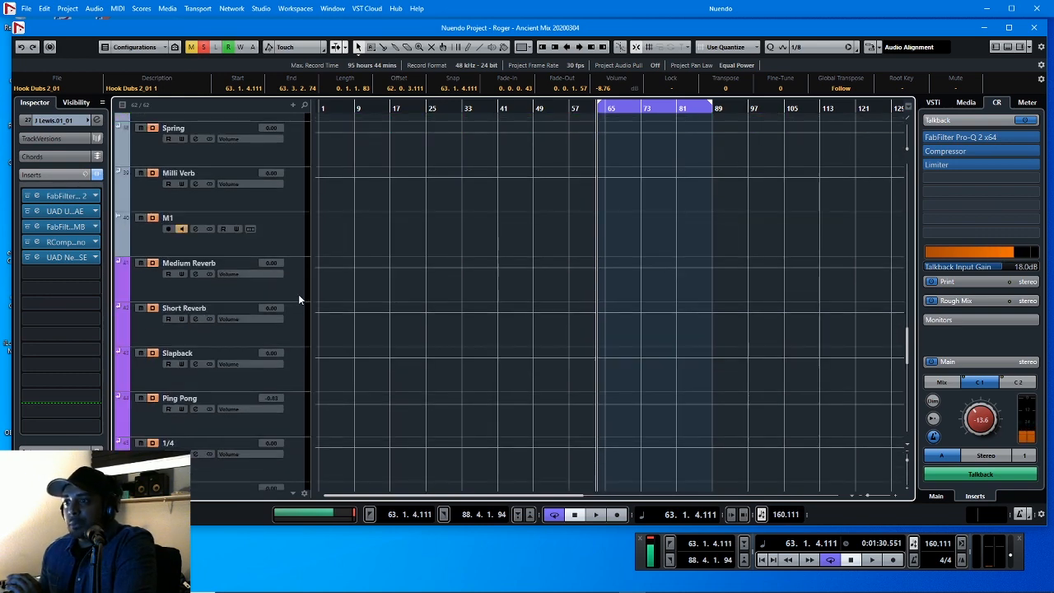
pyautogui.scroll(-6, 299, 294)
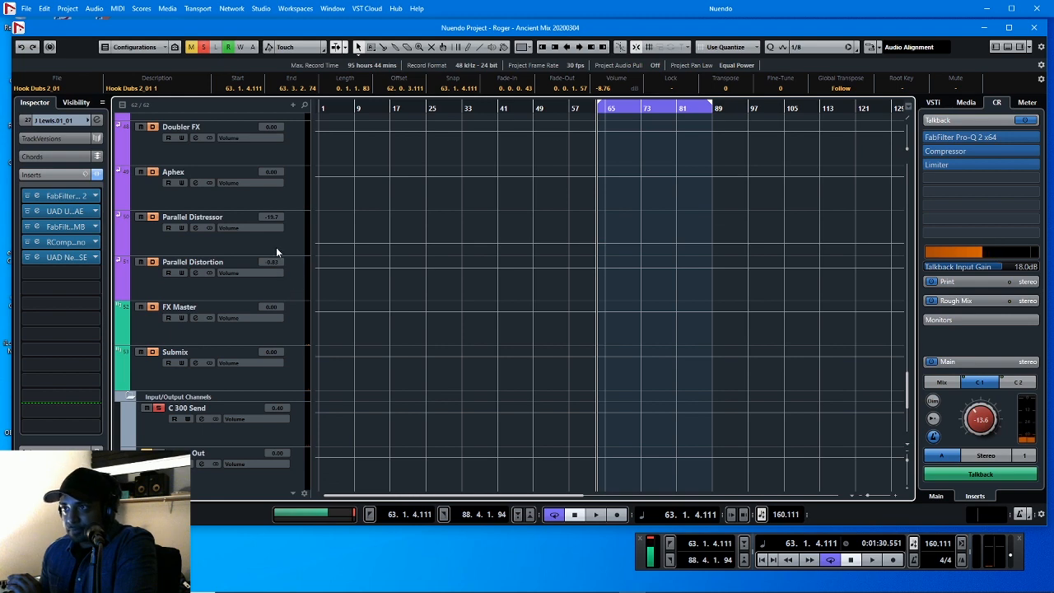
pyautogui.click(278, 249)
pyautogui.click(37, 175)
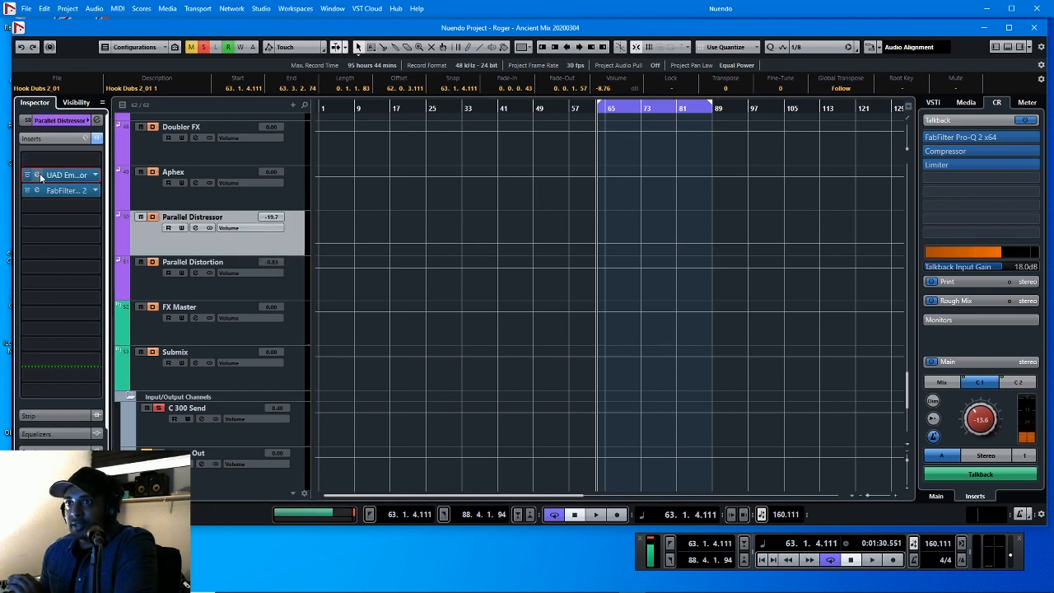
pyautogui.moveTo(469, 186); pyautogui.dragTo(453, 167)
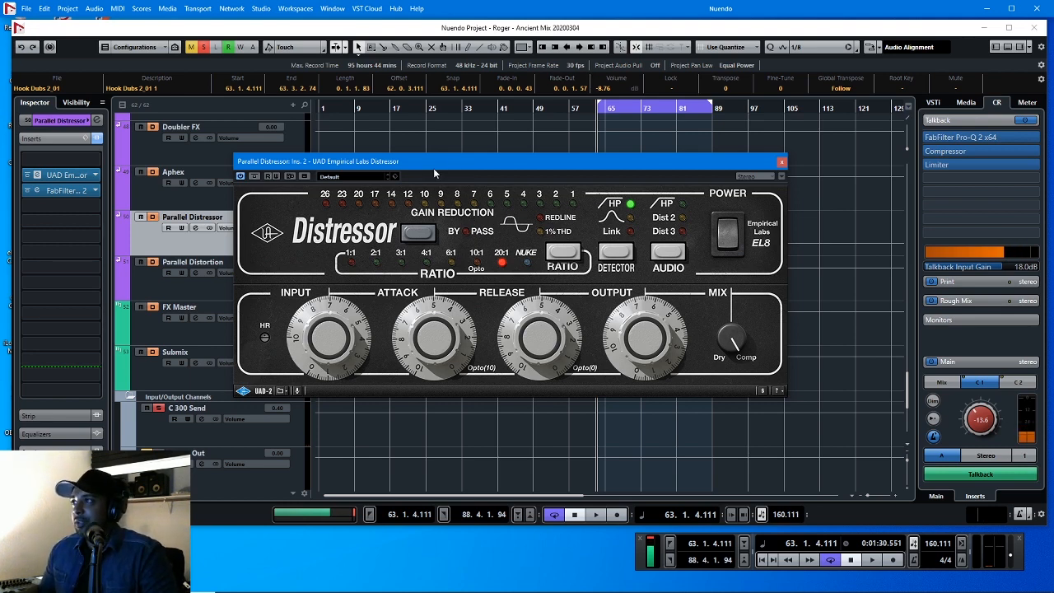
pyautogui.moveTo(428, 166); pyautogui.dragTo(495, 107)
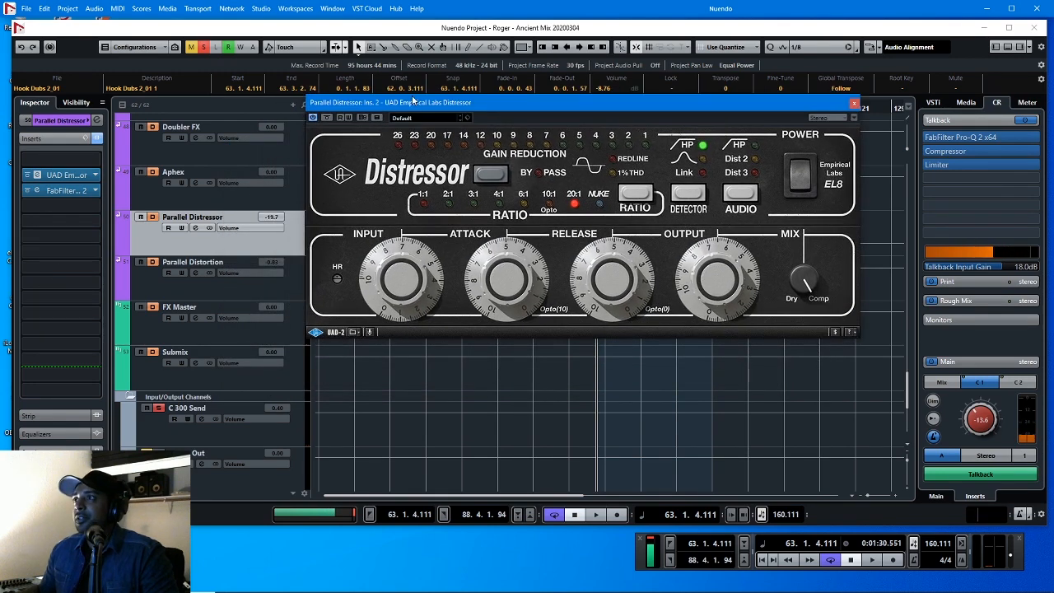
pyautogui.moveTo(414, 100); pyautogui.dragTo(315, 101)
# Step: Play the soloed vocal with Talkback off to watch the Distressor's gain reduction, stopping with Talkback back on
pyautogui.click(991, 478)
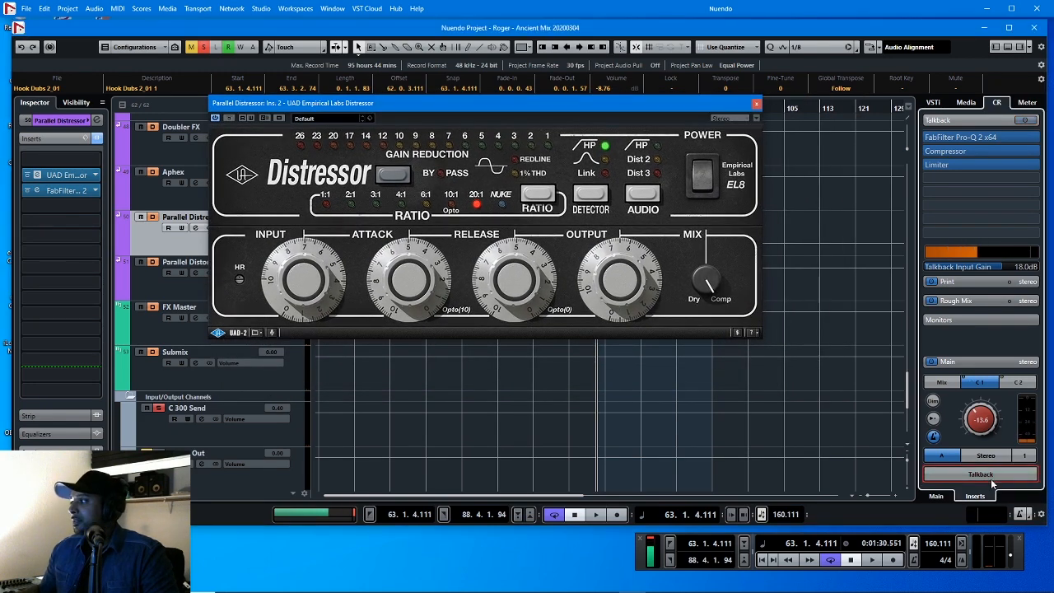
pyautogui.press('space')
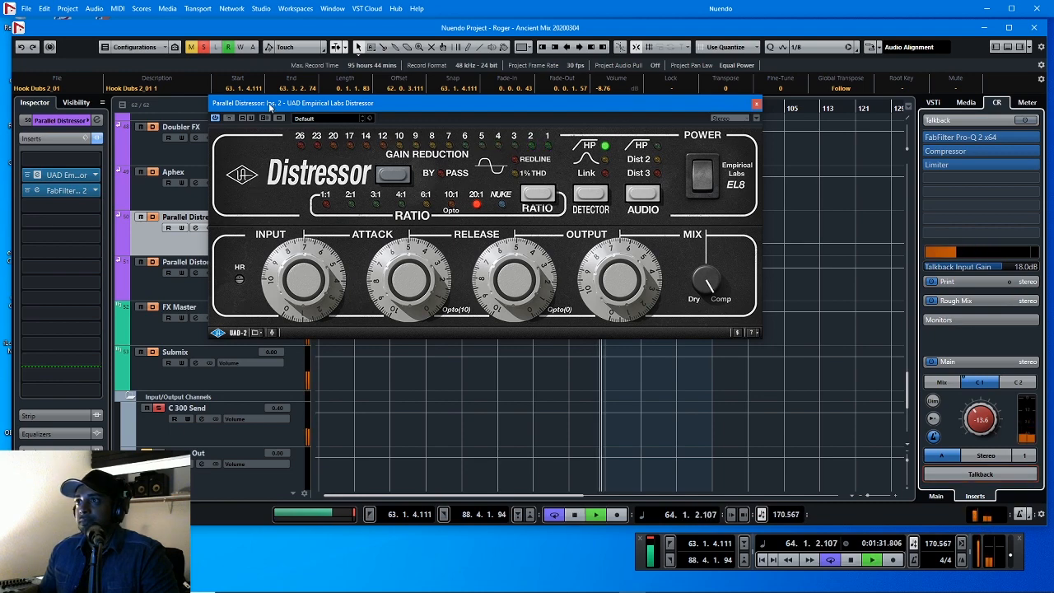
pyautogui.moveTo(270, 104); pyautogui.dragTo(394, 110)
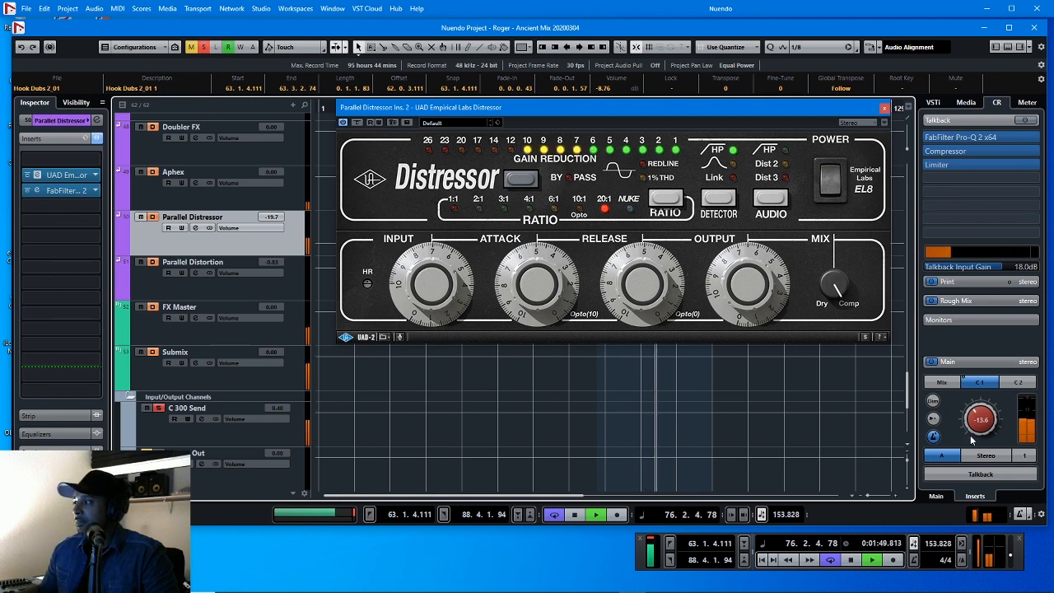
pyautogui.press('space')
pyautogui.click(969, 479)
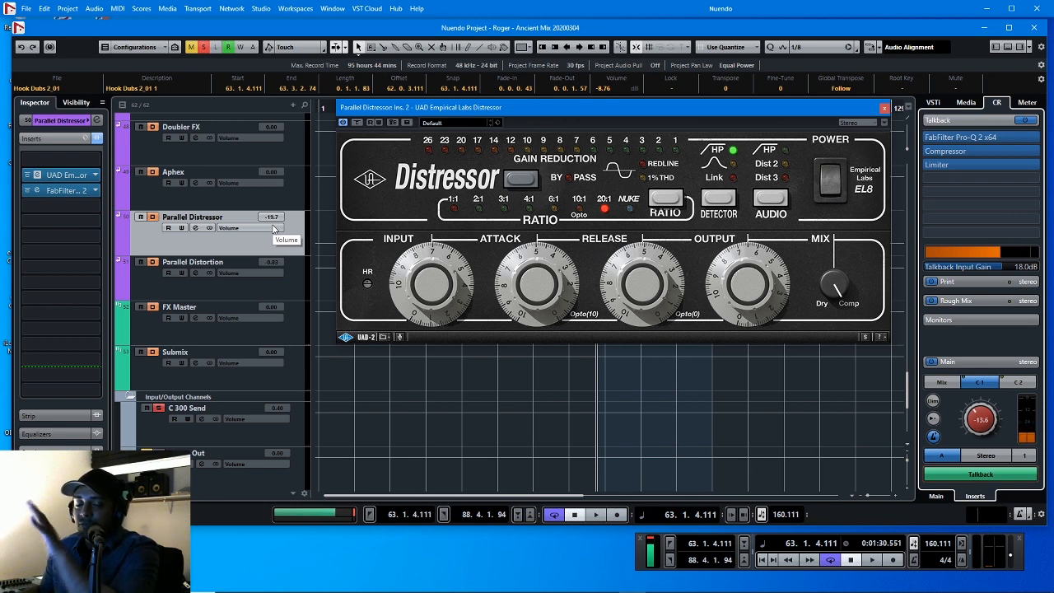
# Step: Examine the cut filters in Parallel Distressor's FabFilter Pro-Q 2, and close both the equalizer and Distressor windows
pyautogui.click(36, 190)
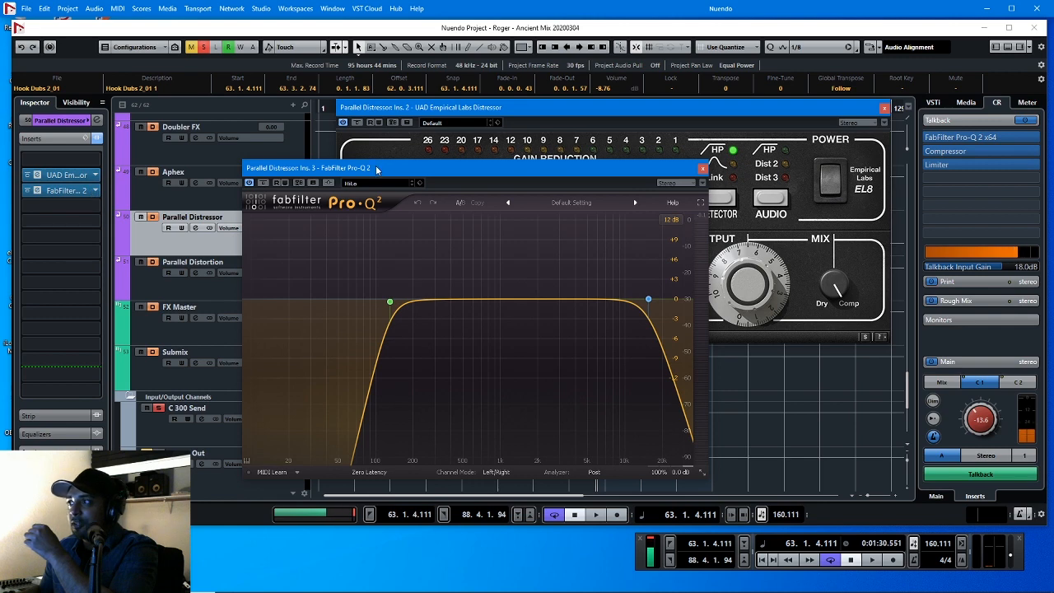
pyautogui.moveTo(377, 170); pyautogui.dragTo(438, 134)
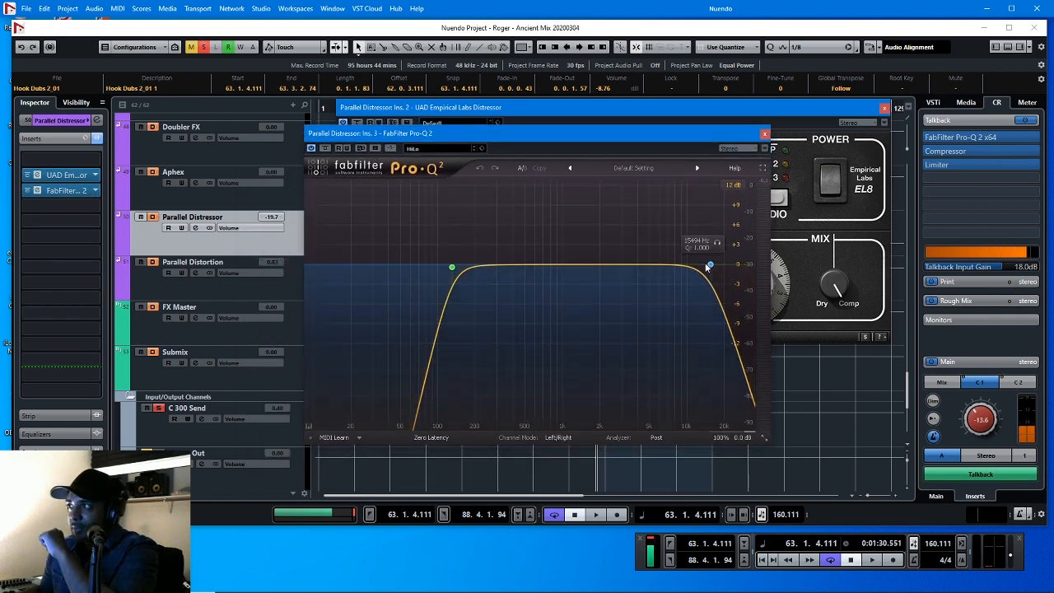
pyautogui.click(765, 134)
pyautogui.moveTo(853, 114); pyautogui.dragTo(833, 120)
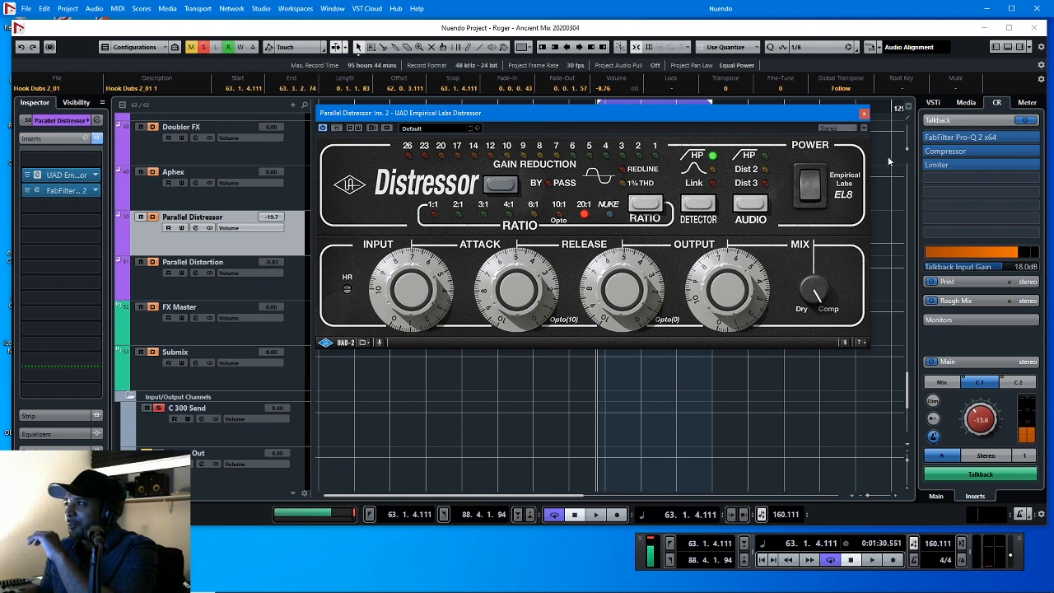
pyautogui.click(864, 113)
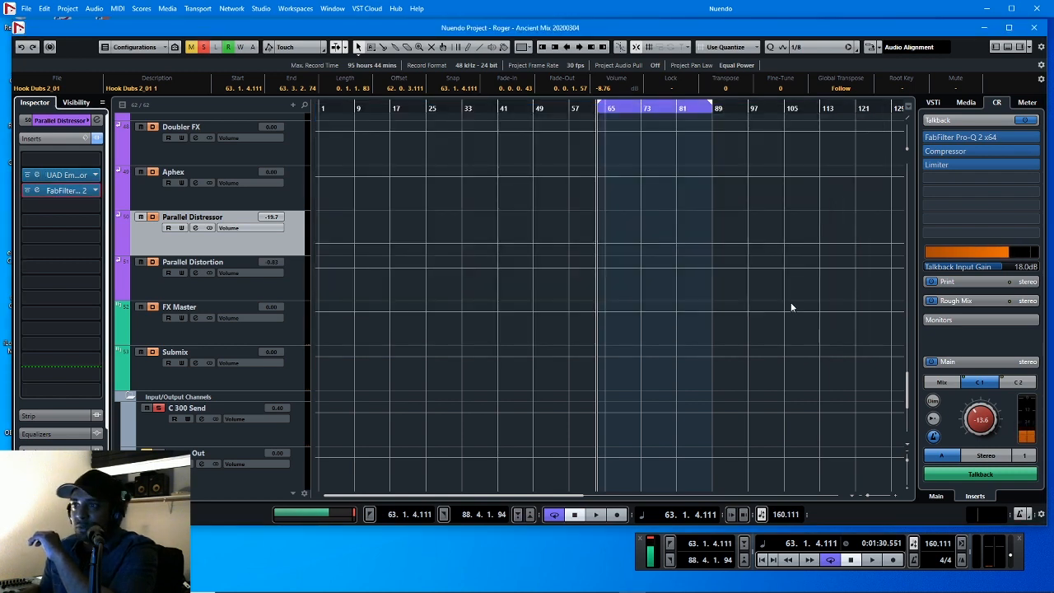
# Step: Return to the vocal tracks and clear all solos in the project
pyautogui.scroll(10, 787, 305)
pyautogui.scroll(5, 786, 311)
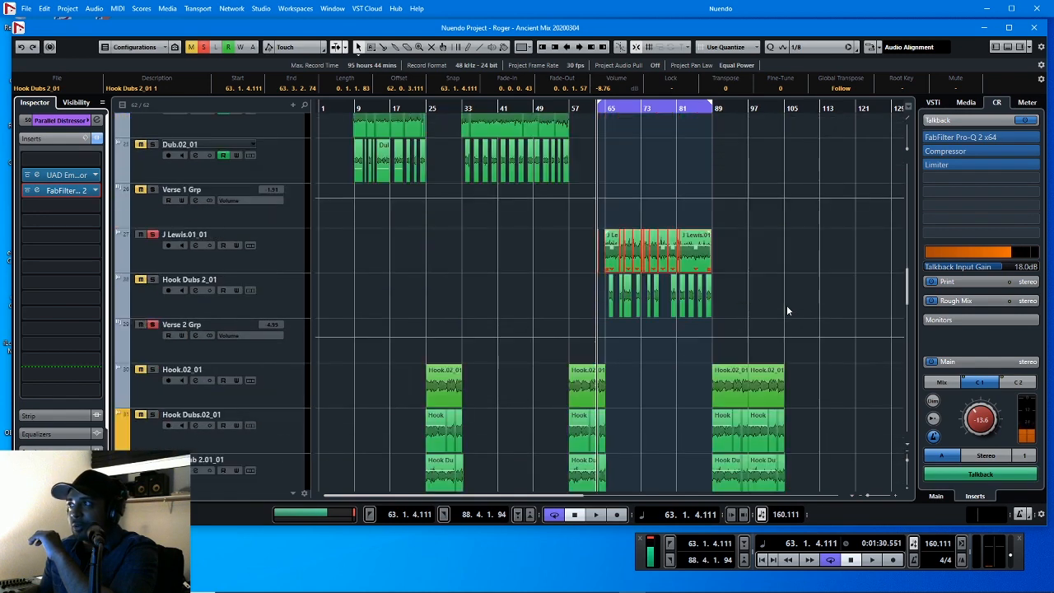
pyautogui.scroll(5, 787, 311)
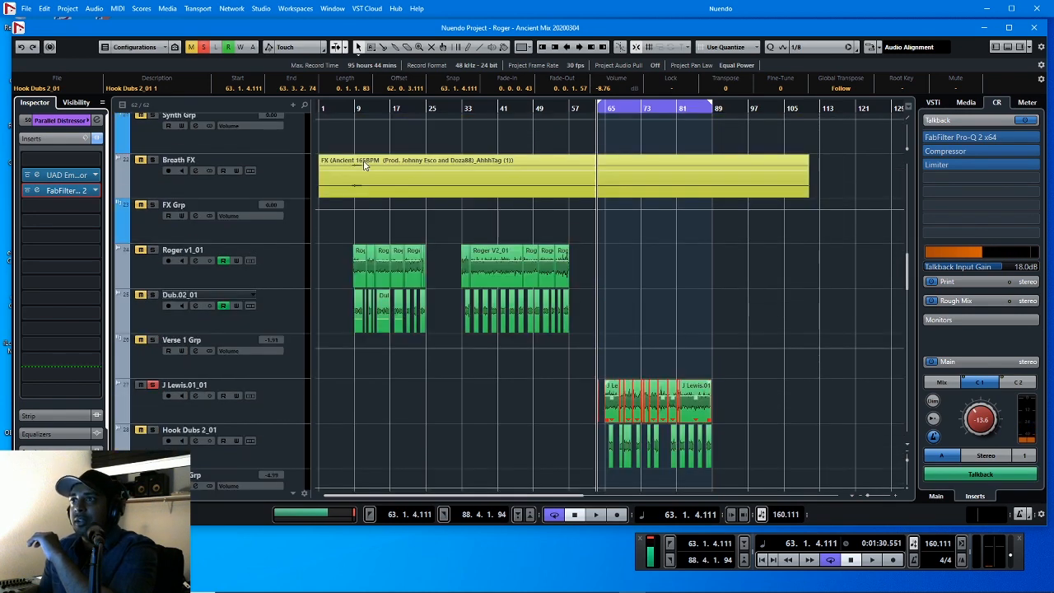
pyautogui.click(205, 47)
# Step: Go up to the drum tracks and select the Snare Grp track
pyautogui.scroll(-3, 796, 268)
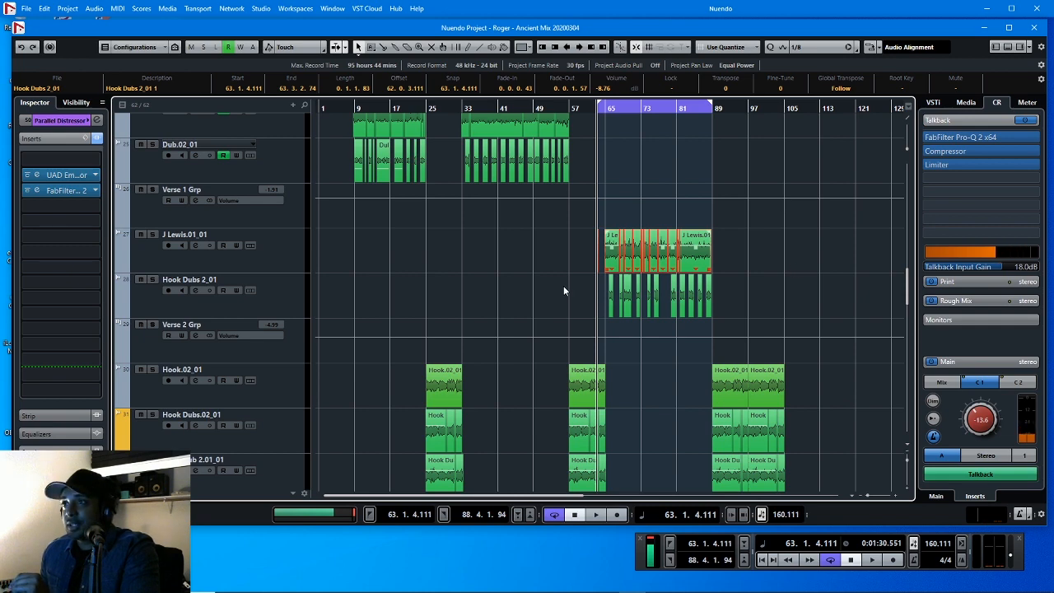
pyautogui.scroll(5, 565, 289)
pyautogui.scroll(3, 497, 249)
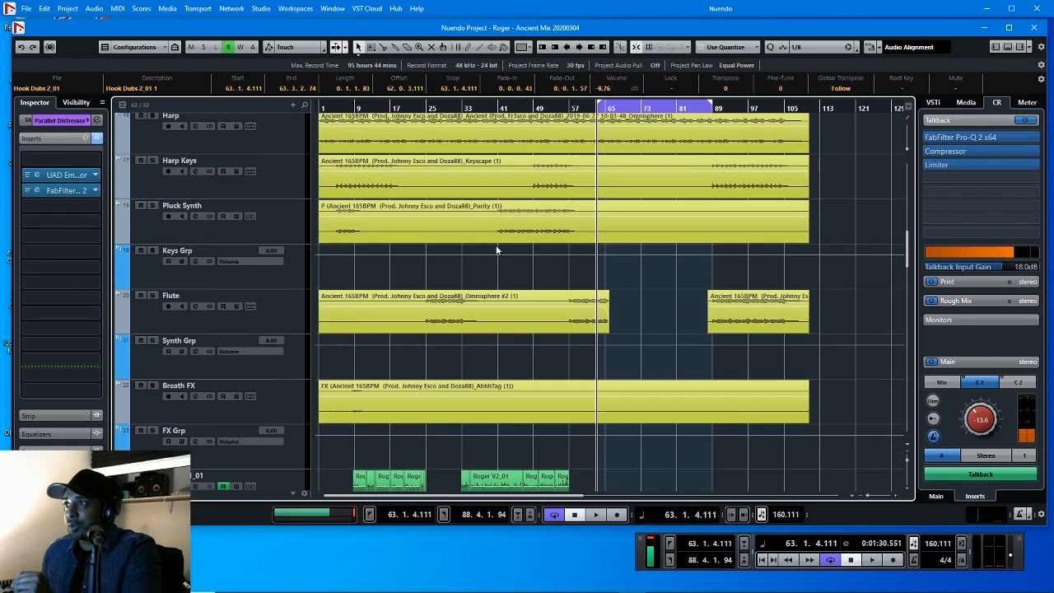
pyautogui.scroll(10, 497, 250)
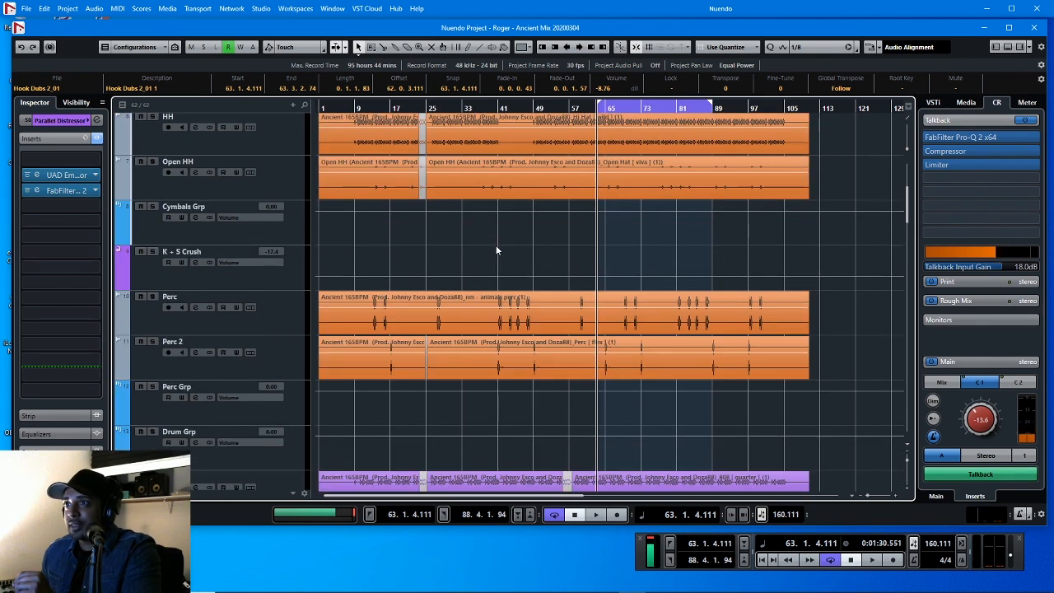
pyautogui.scroll(3, 496, 249)
pyautogui.scroll(2, 496, 250)
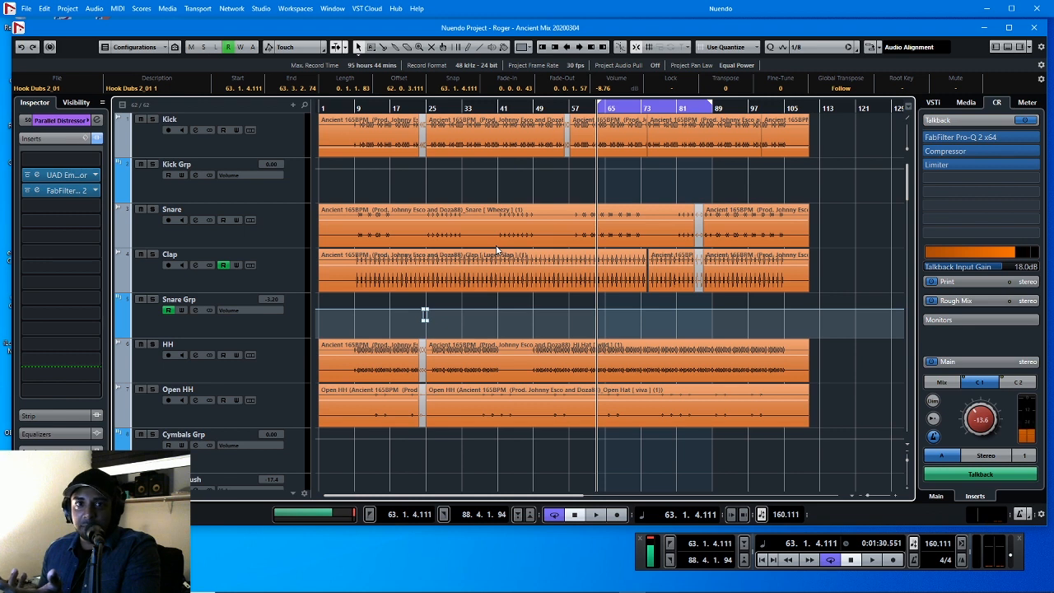
pyautogui.click(297, 315)
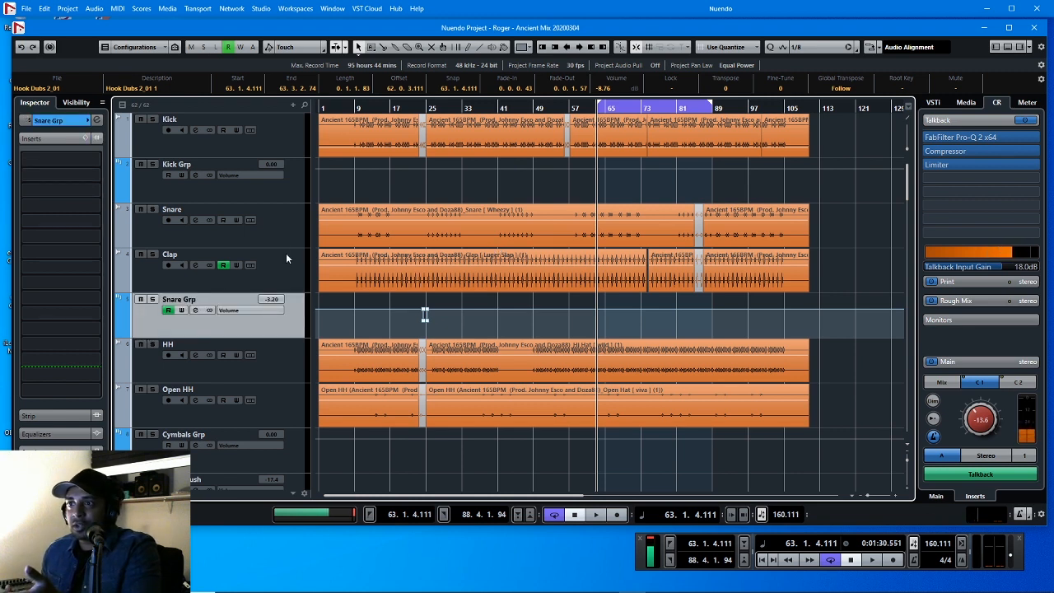